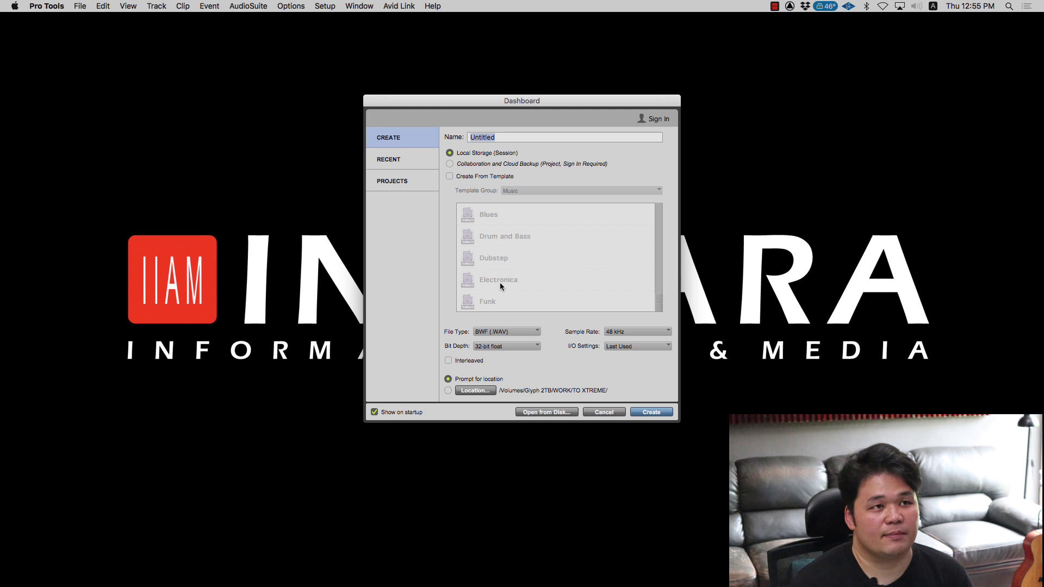
Create a local-storage session named DRUM MIDI and save it in the WORK folder
left_click_drag(498, 107, 499, 142)
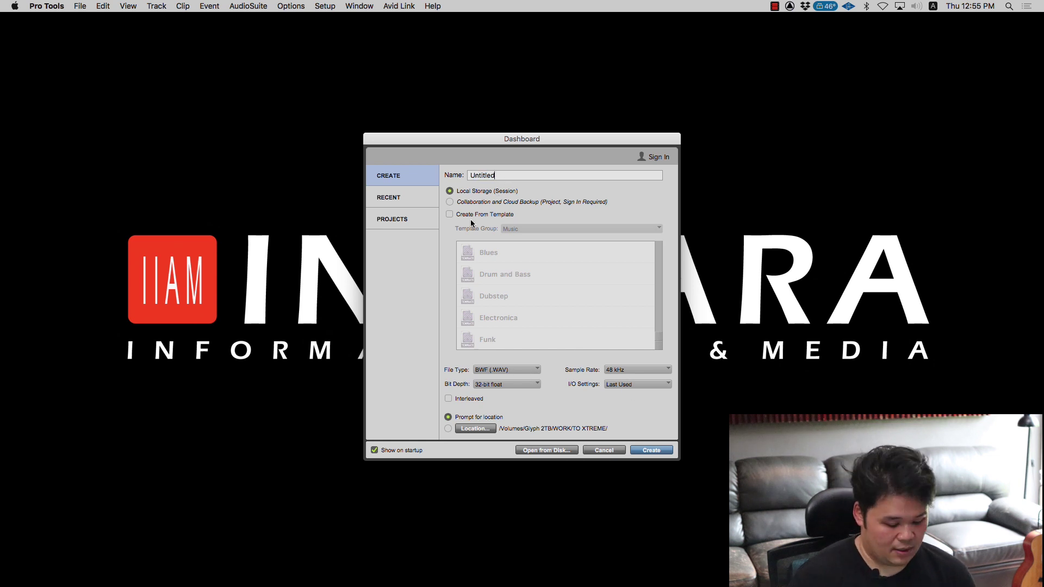
type("DRUM MIDI")
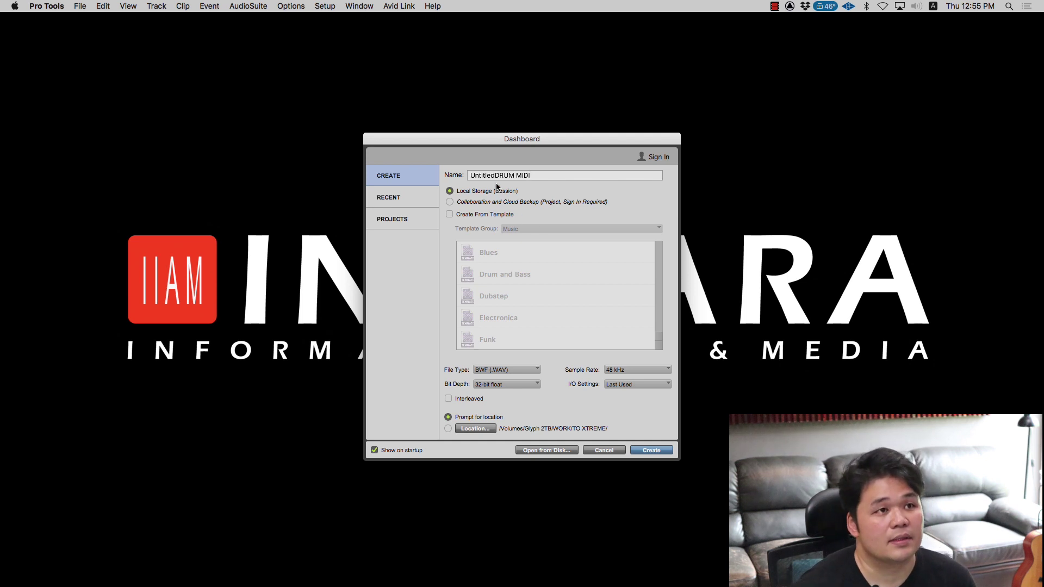
left_click_drag(494, 175, 434, 174)
key("BackSpace")
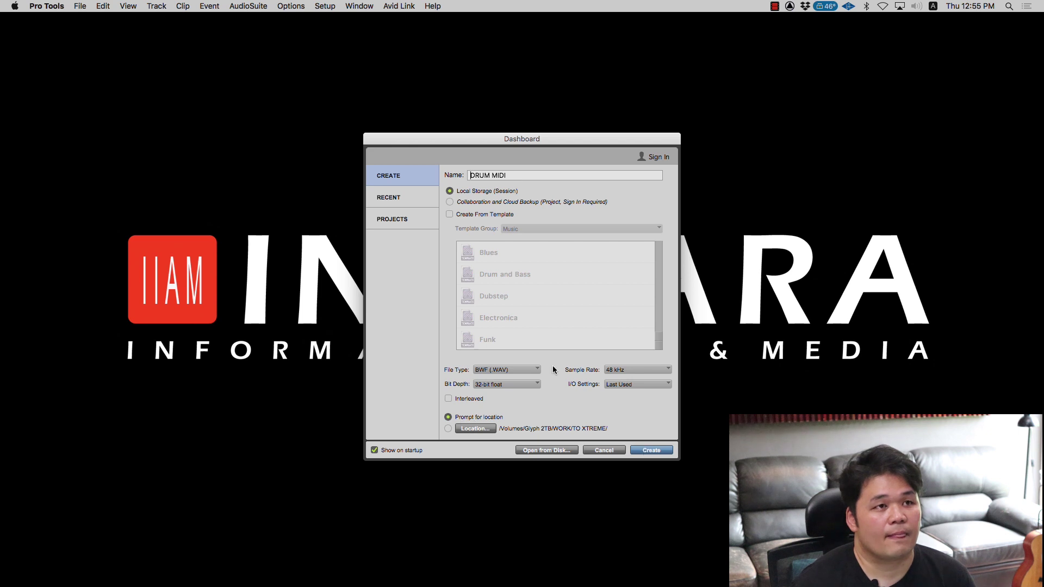
key("Return")
left_click(519, 170)
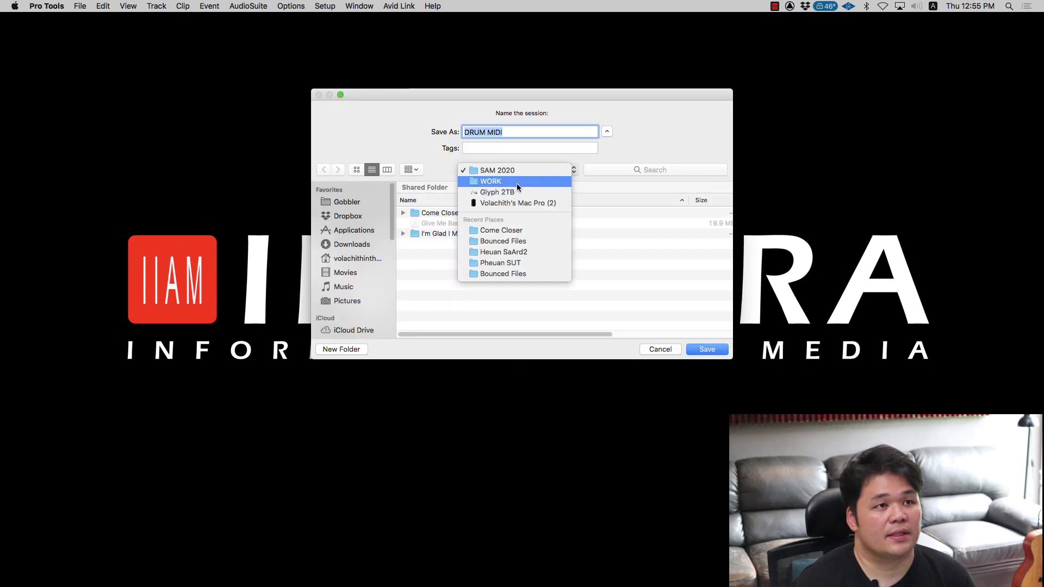
left_click(517, 184)
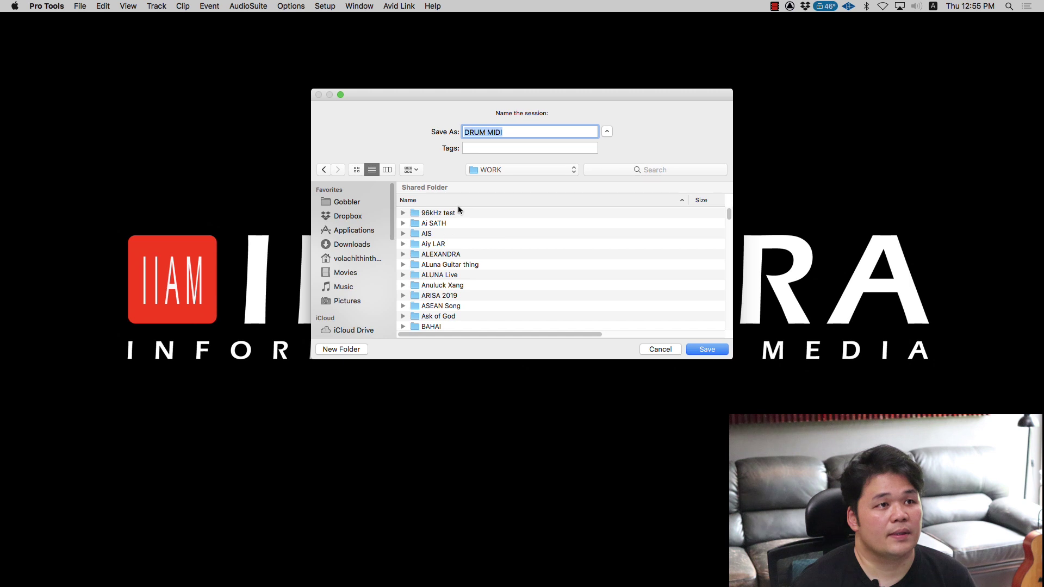
left_click(706, 349)
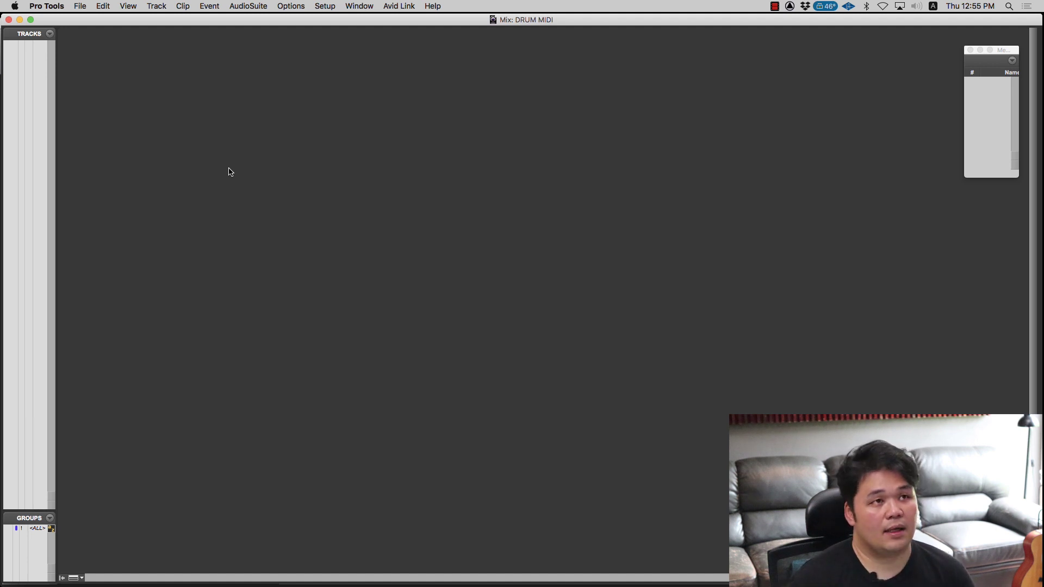
Create one new stereo Instrument Track in ticks named DRUMS
key("super+shift+n")
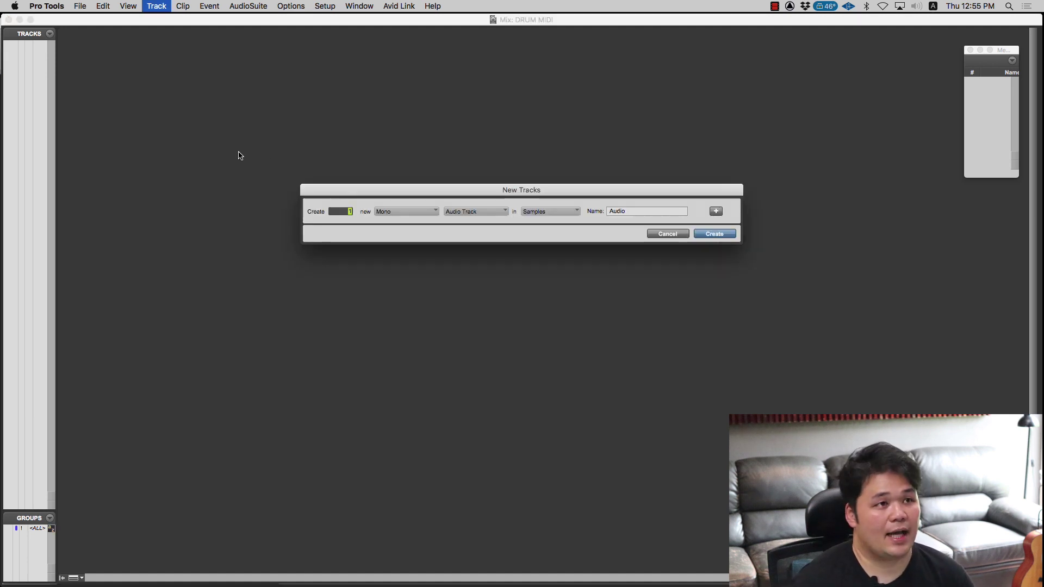
left_click(407, 213)
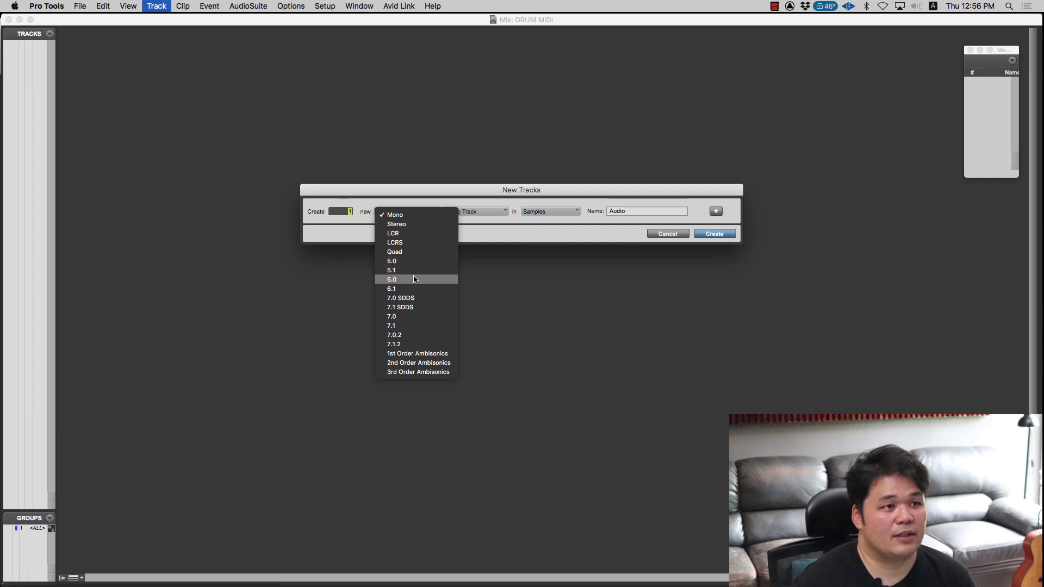
left_click(416, 225)
left_click(467, 212)
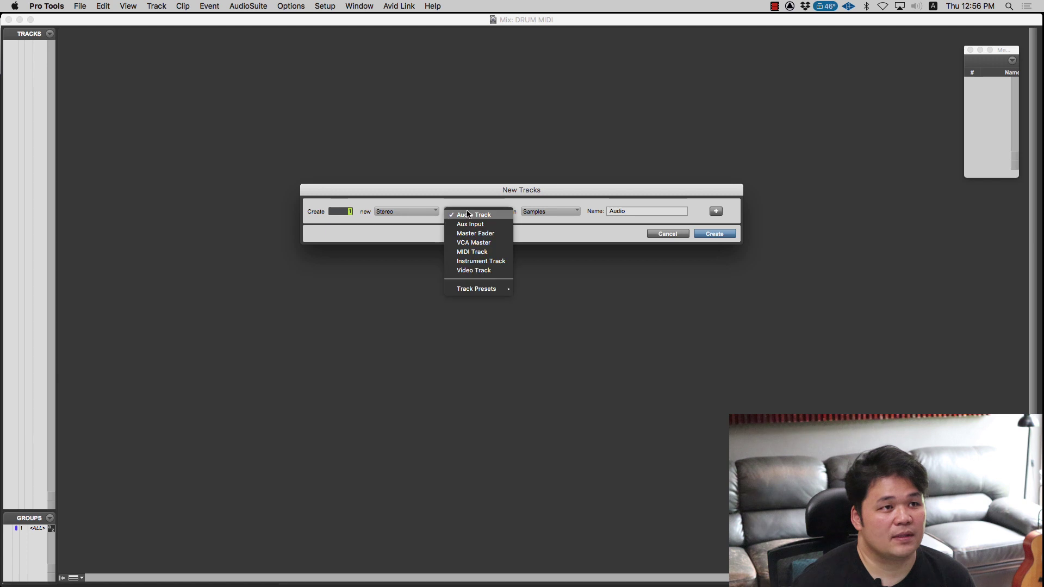
left_click(501, 262)
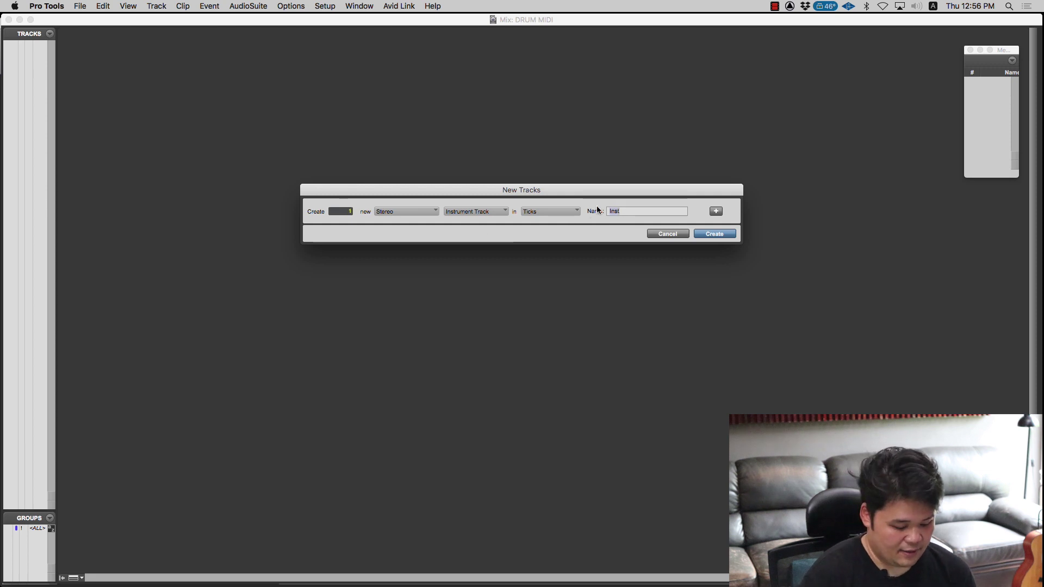
type("DRUMS")
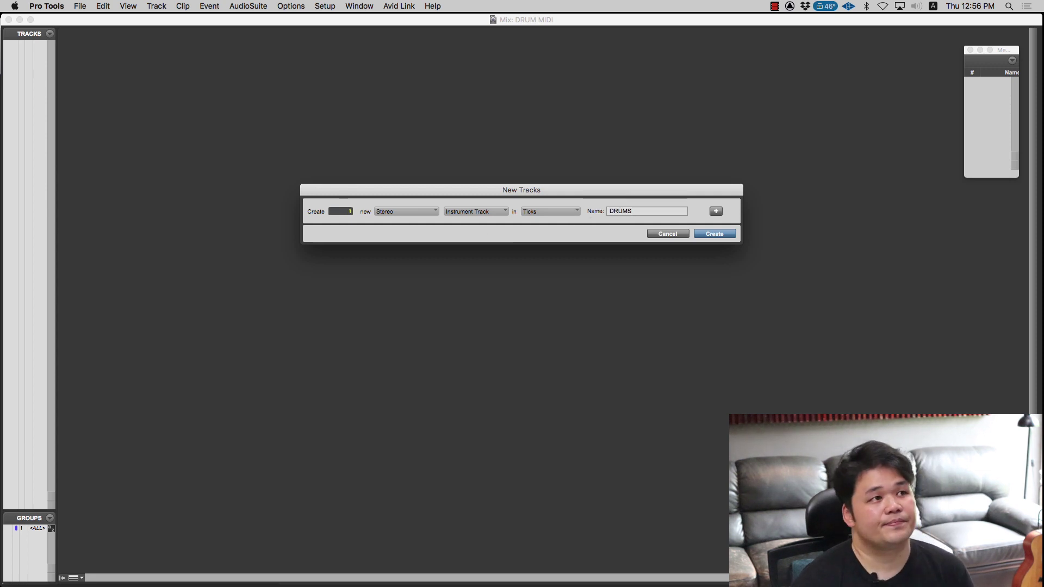
key("Return")
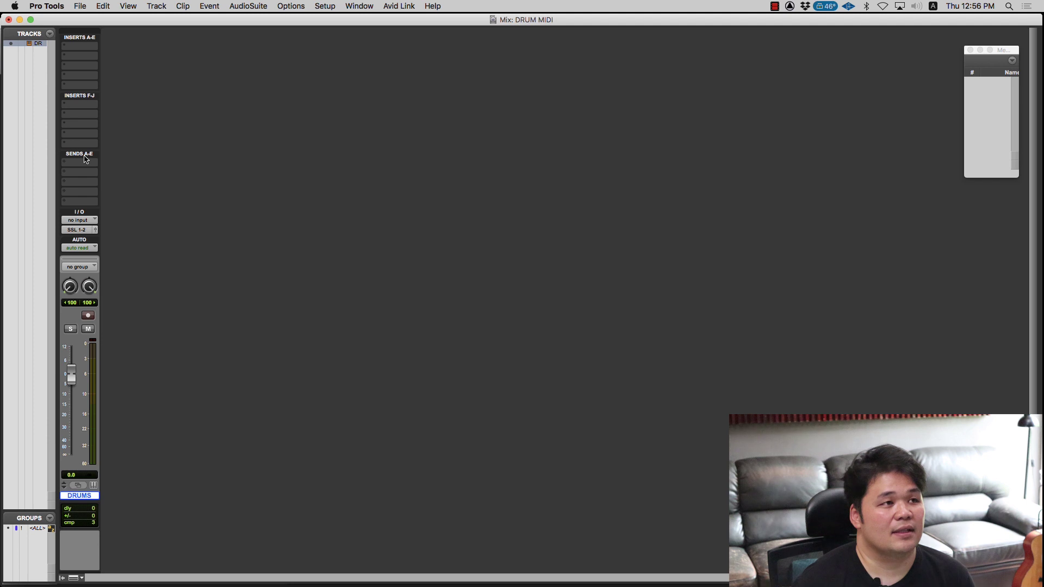
Insert the multichannel Native instrument plug-in Kontakt (stereo) in the first insert slot of the DRUMS track
left_click(81, 50)
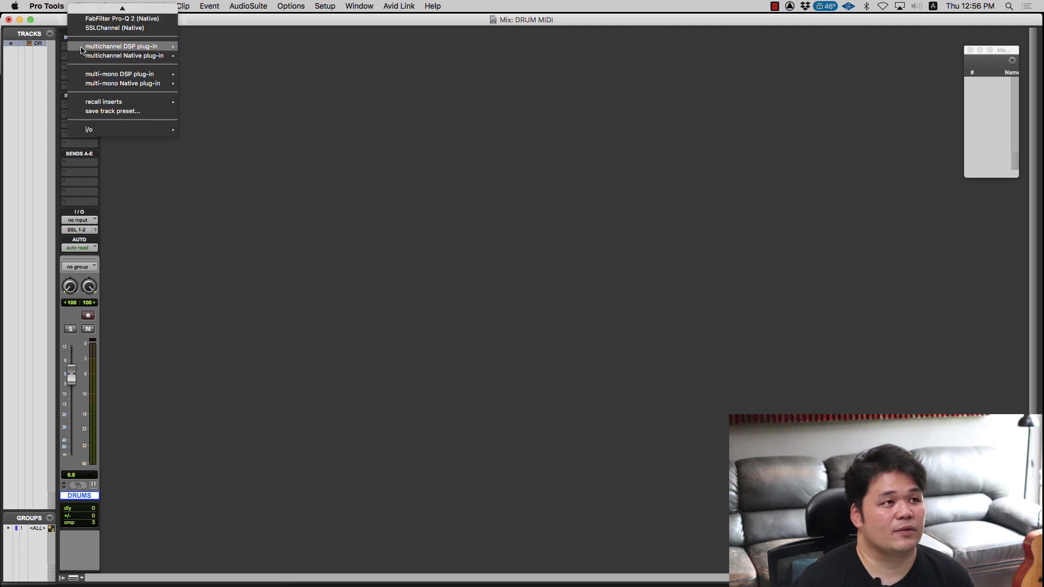
left_click(46, 47)
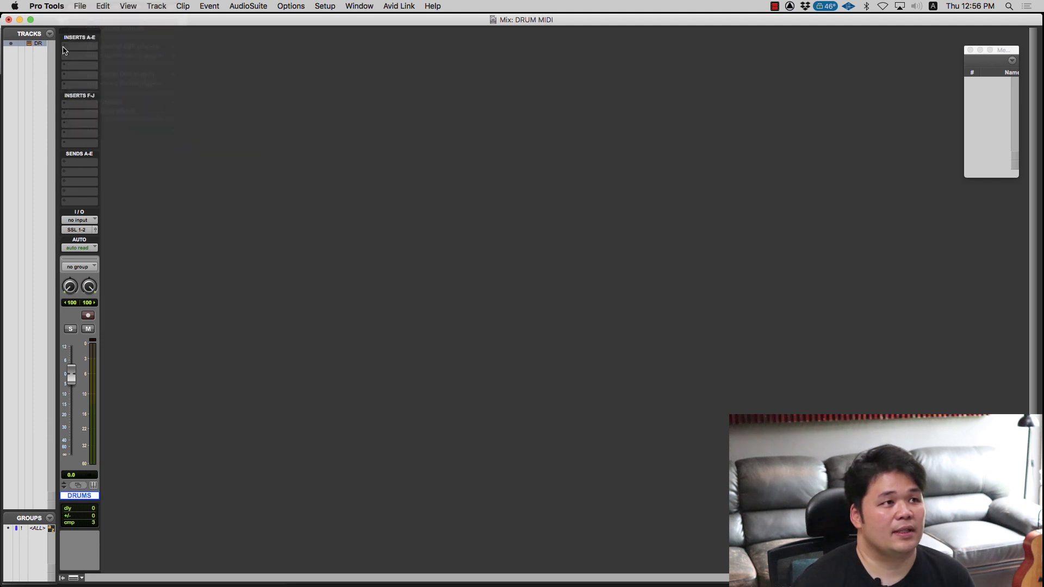
left_click(86, 49)
mouse_move(87, 50)
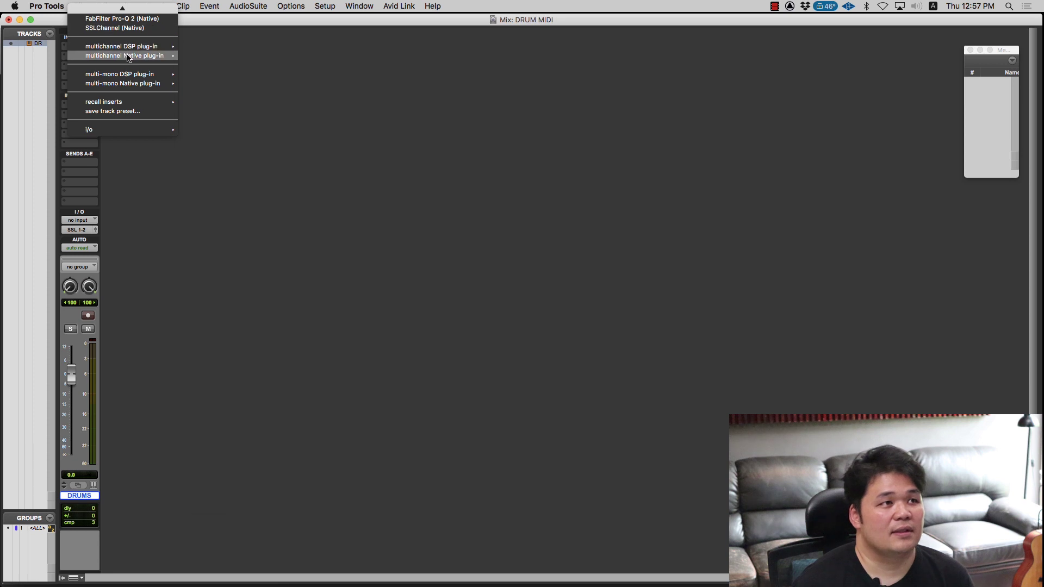
mouse_move(145, 58)
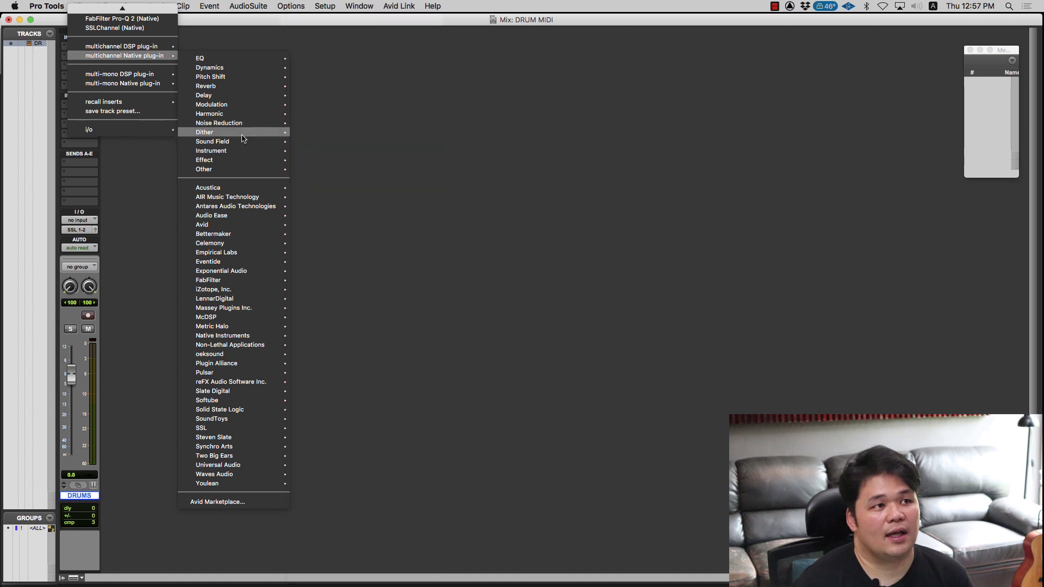
mouse_move(246, 154)
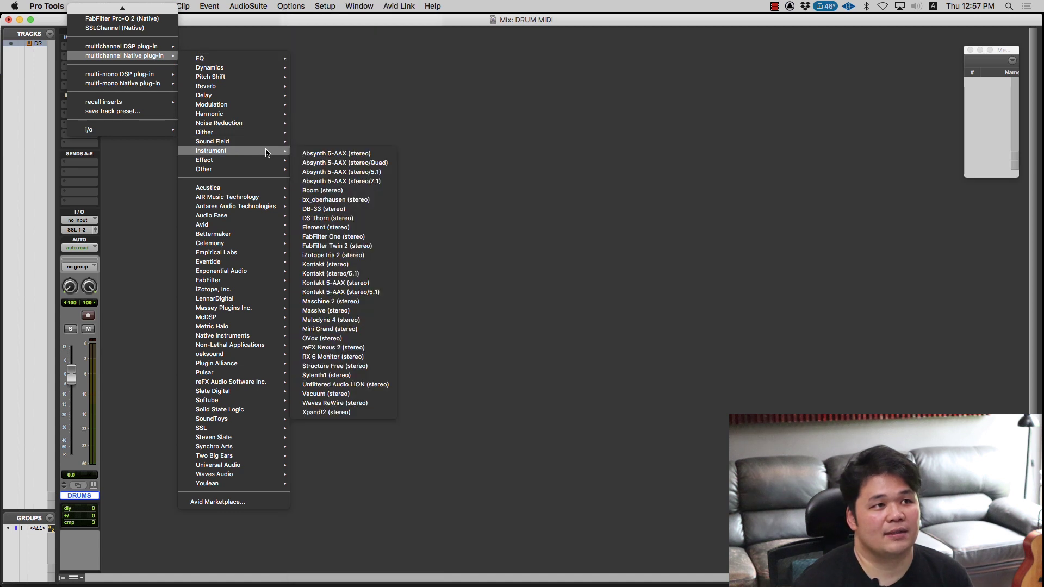
left_click(345, 266)
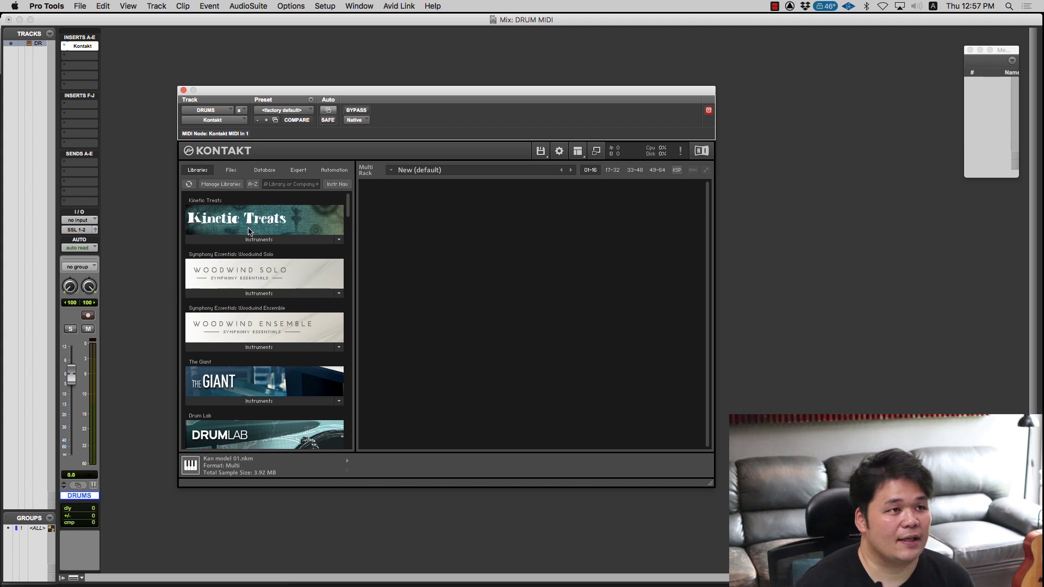
Find the Studio Drummer library in Kontakt and list its instruments
left_click_drag(345, 212, 348, 220)
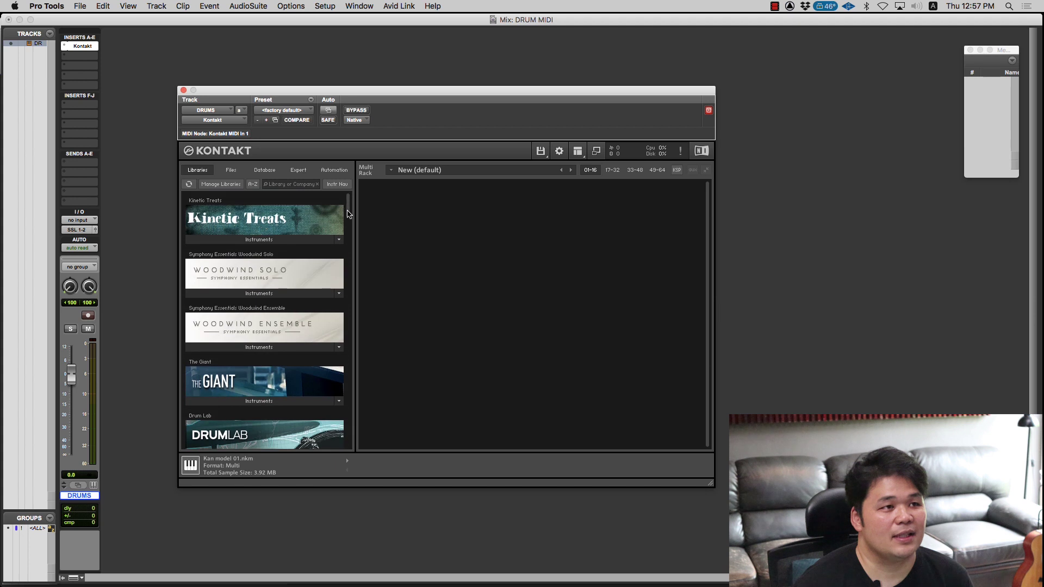
left_click_drag(348, 263, 348, 269)
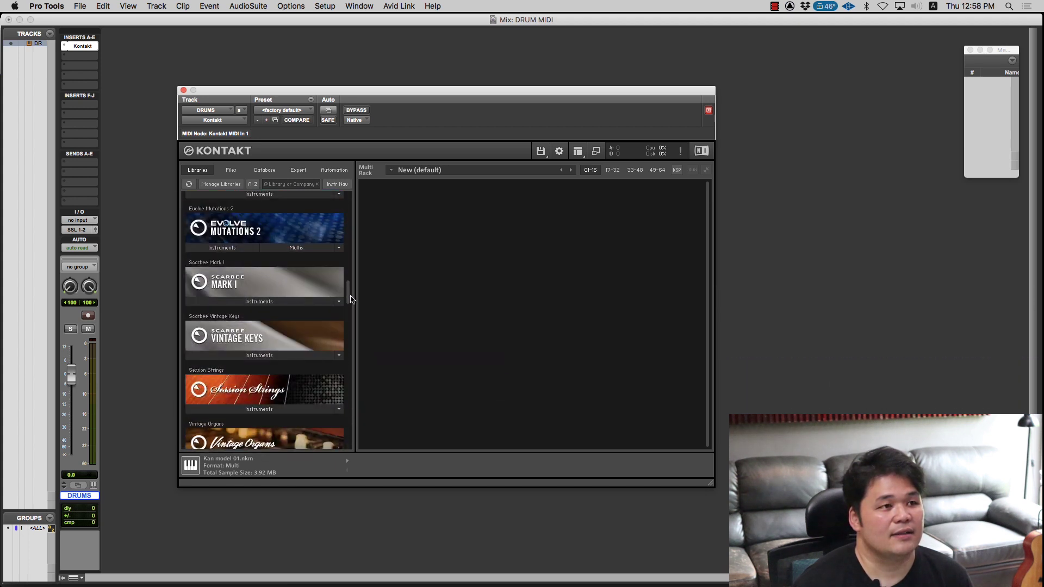
left_click_drag(350, 303, 352, 331)
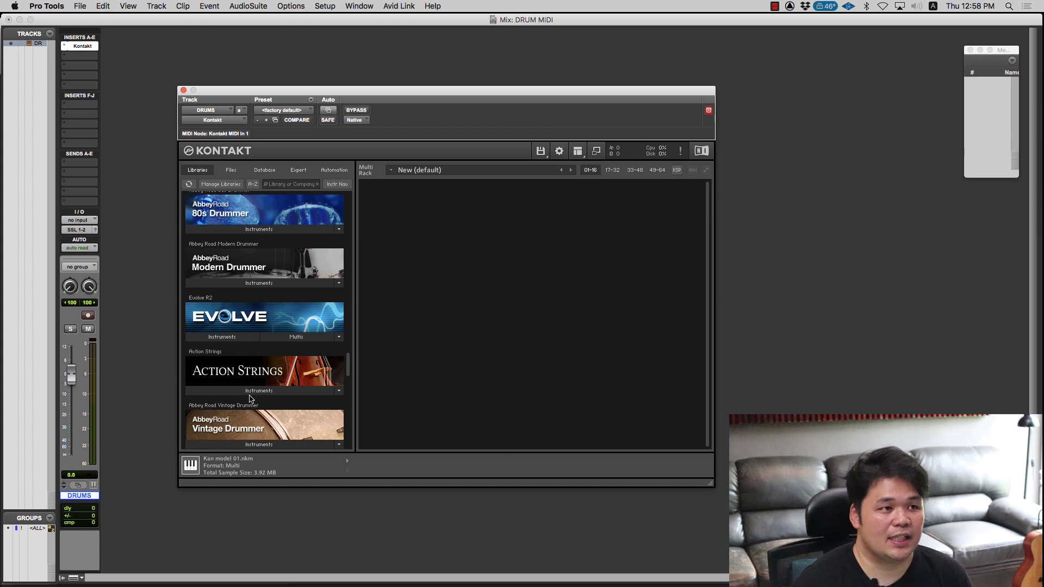
scroll(349, 371, "down", 1)
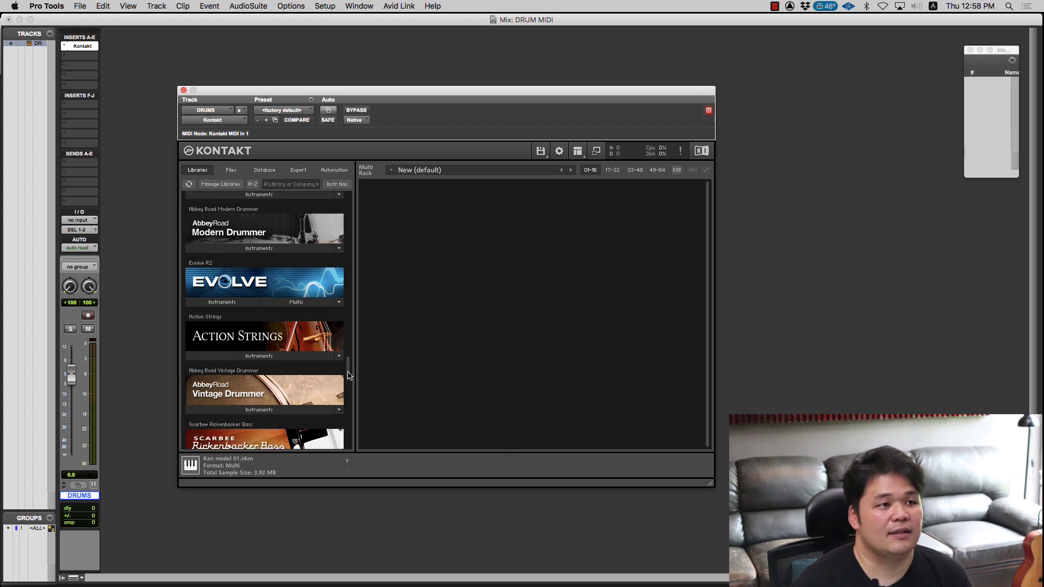
scroll(304, 348, "up", 10)
scroll(292, 338, "up", 3)
scroll(293, 338, "down", 12)
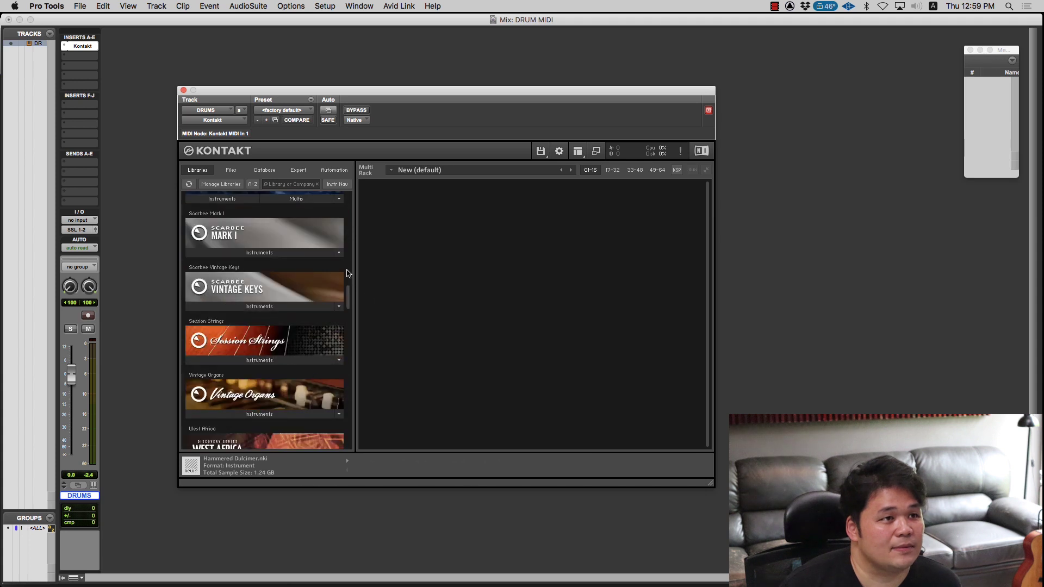
scroll(348, 293, "down", 10)
left_click_drag(349, 310, 350, 317)
scroll(350, 316, "down", 2)
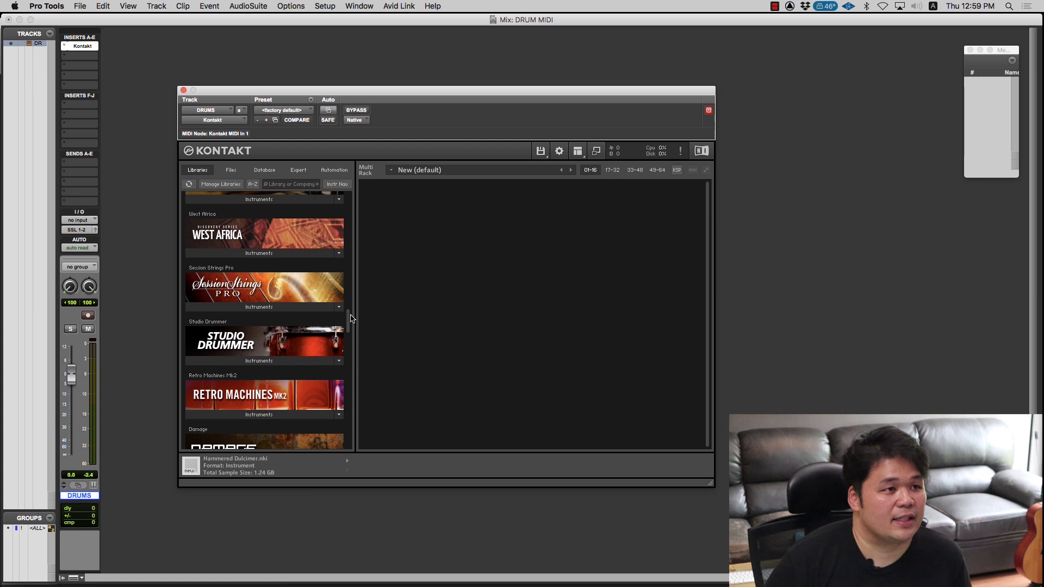
left_click(250, 341)
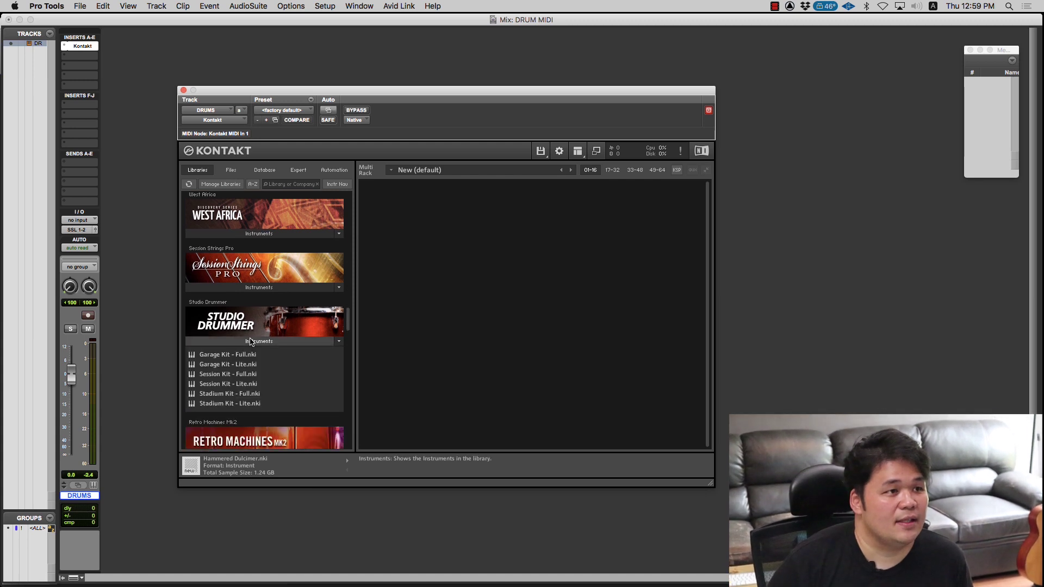
Compare the sample sizes of the Full and Lite versions of Studio Drummer's Garage, Session and Stadium kits
left_click(244, 364)
key("Down")
left_click(245, 355)
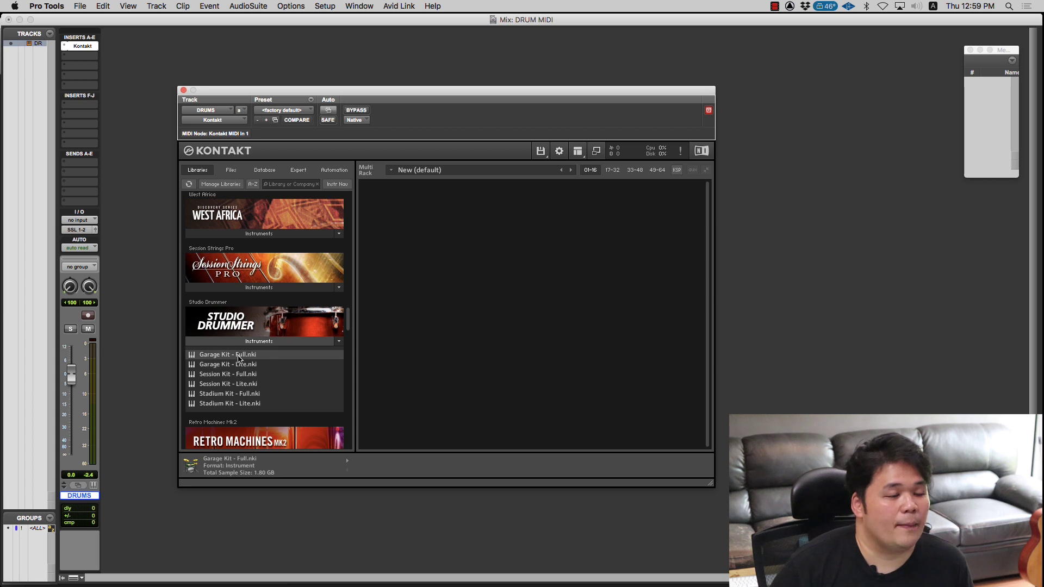
left_click(238, 366)
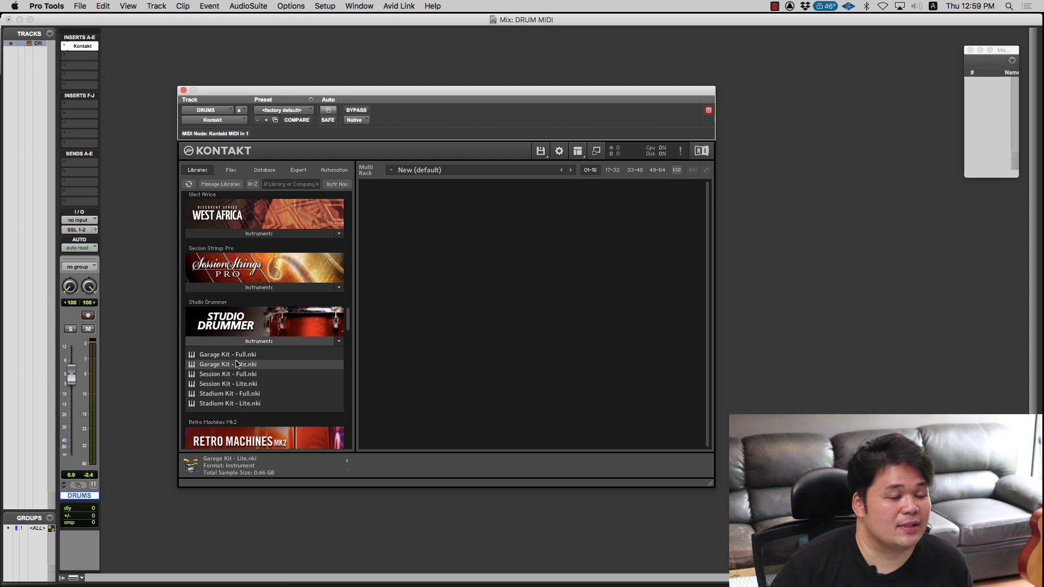
left_click(217, 357)
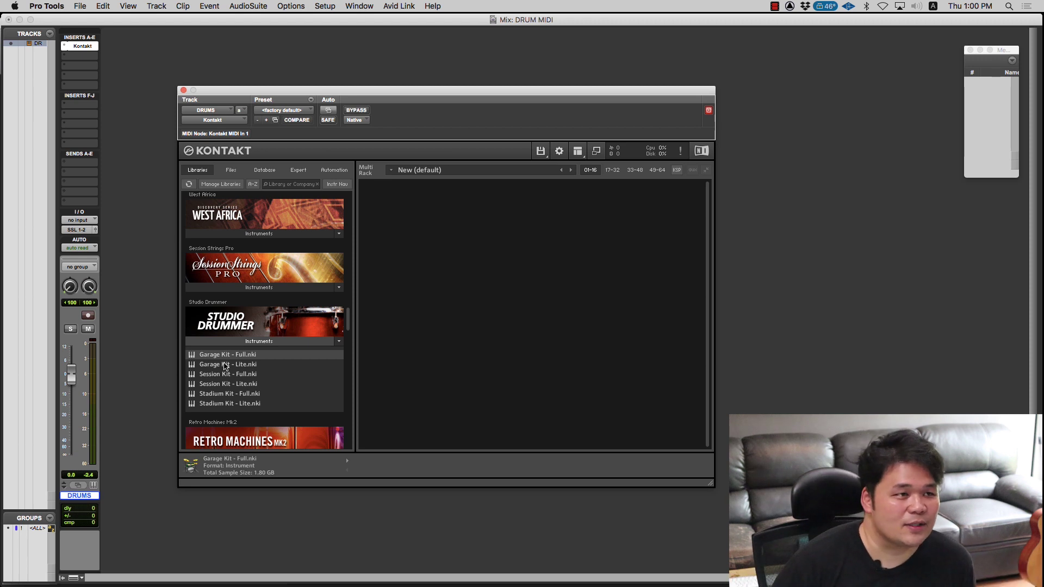
left_click(226, 367)
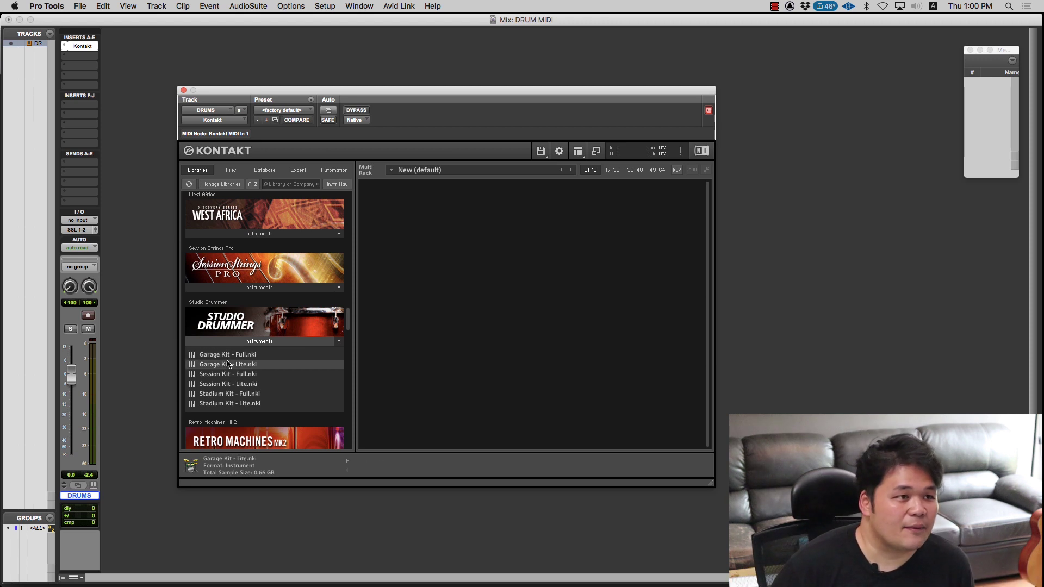
left_click(233, 373)
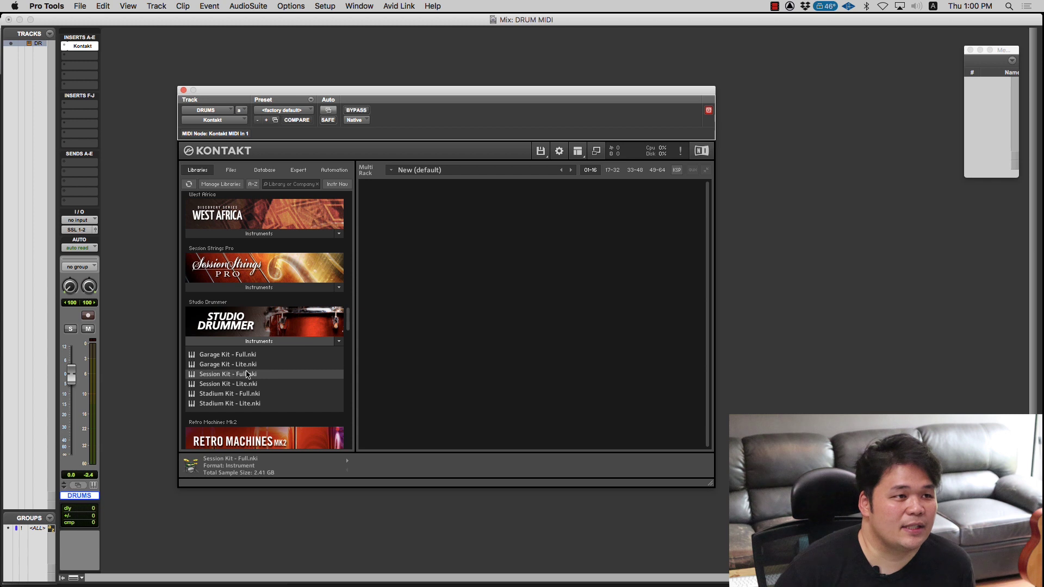
left_click(246, 365)
left_click(243, 376)
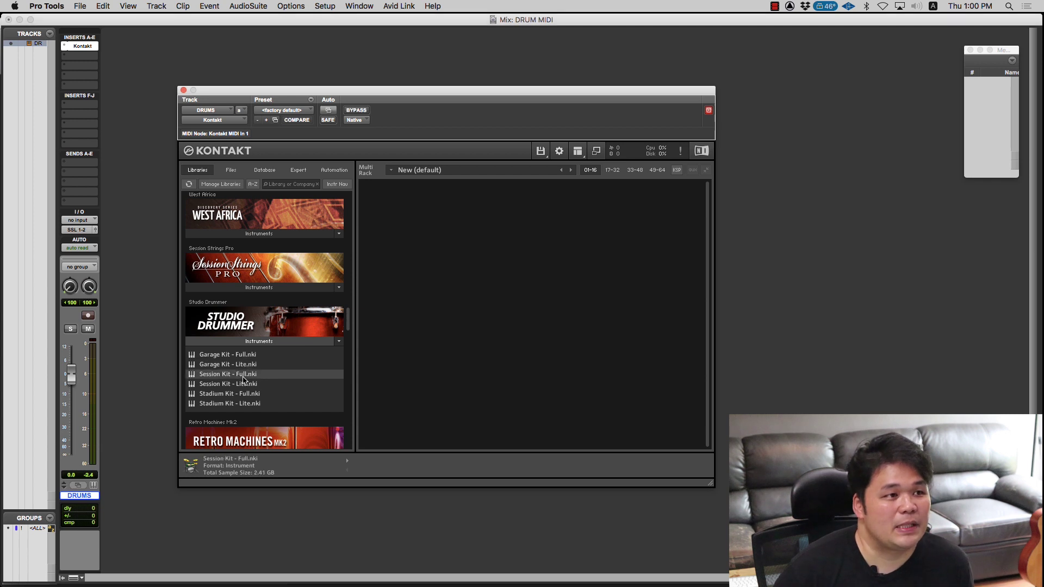
left_click(228, 383)
left_click(228, 378)
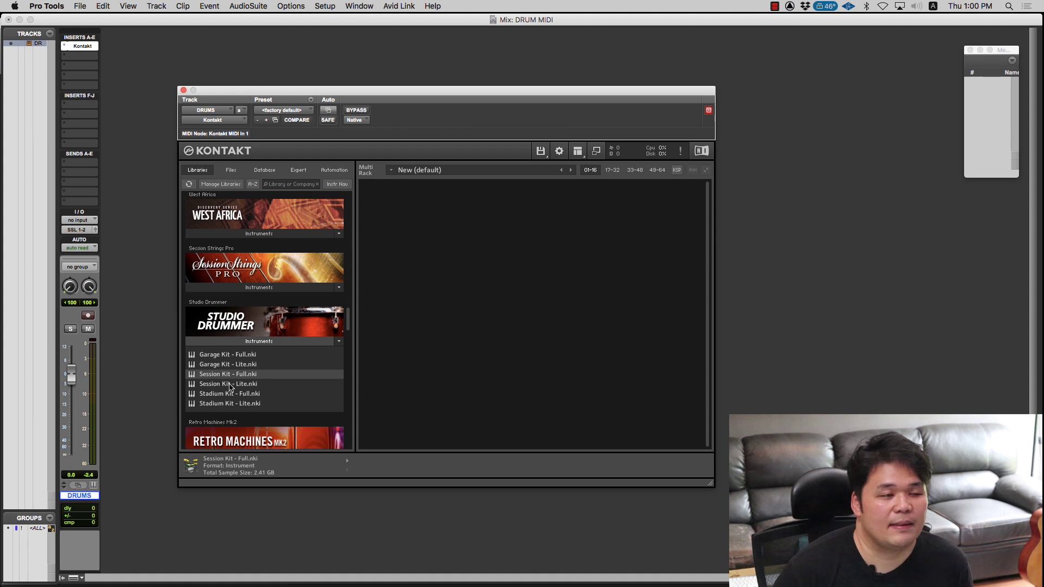
left_click(229, 385)
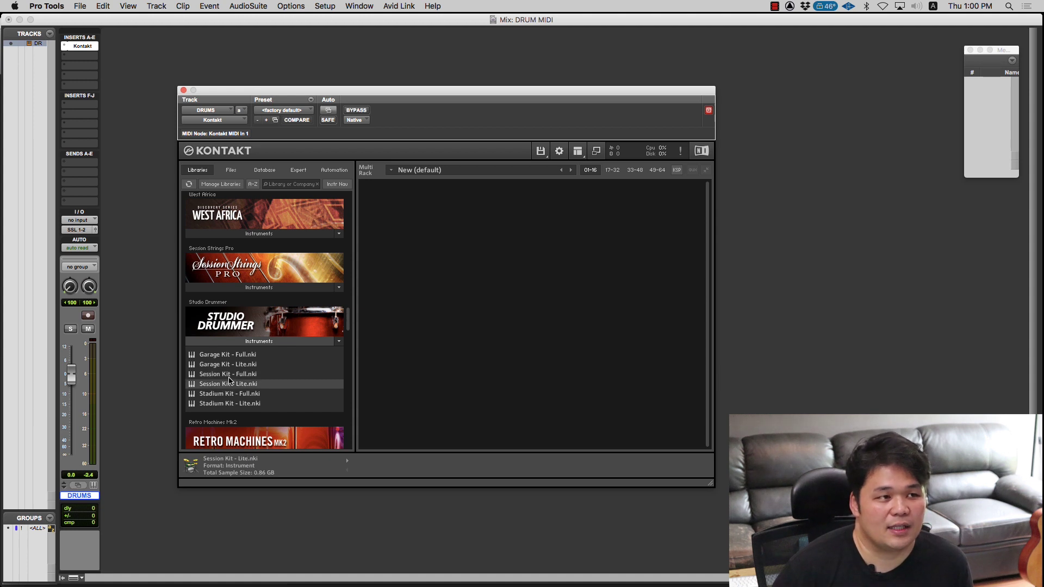
left_click(234, 394)
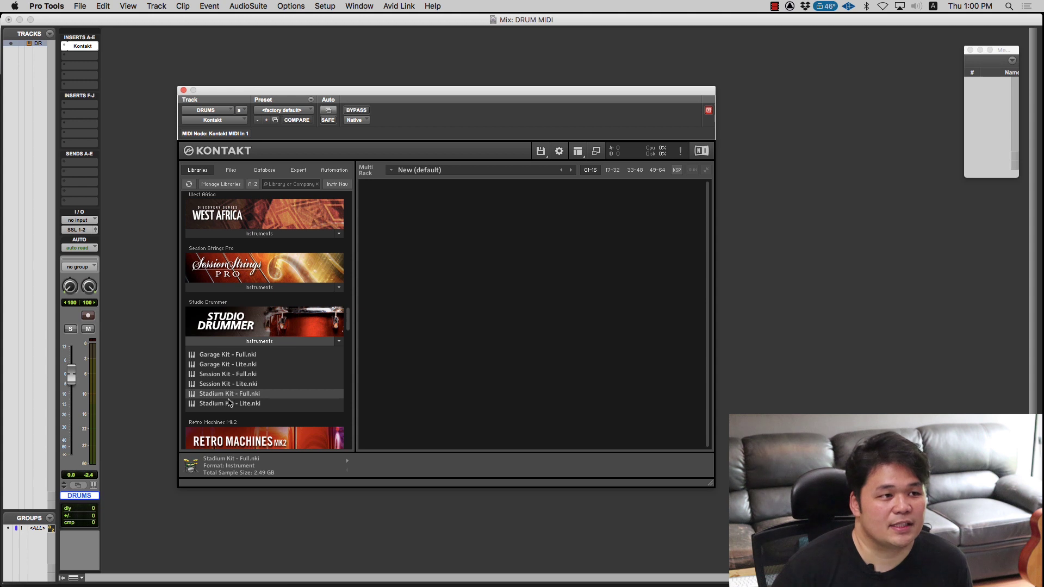
left_click(230, 404)
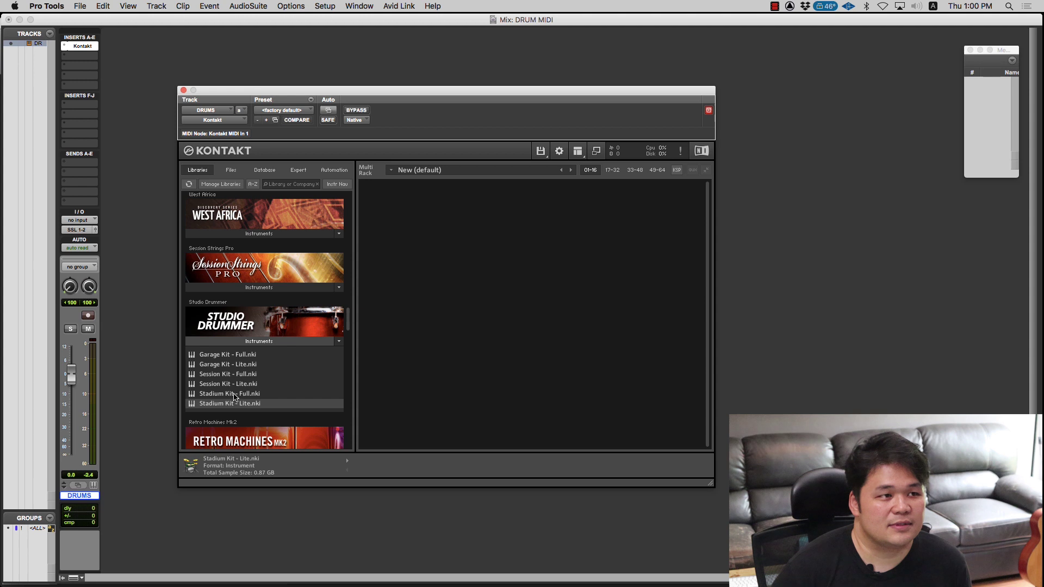
Check again how the total sample sizes of the Stadium, Session and Garage kits differ between Full and Lite
left_click(234, 395)
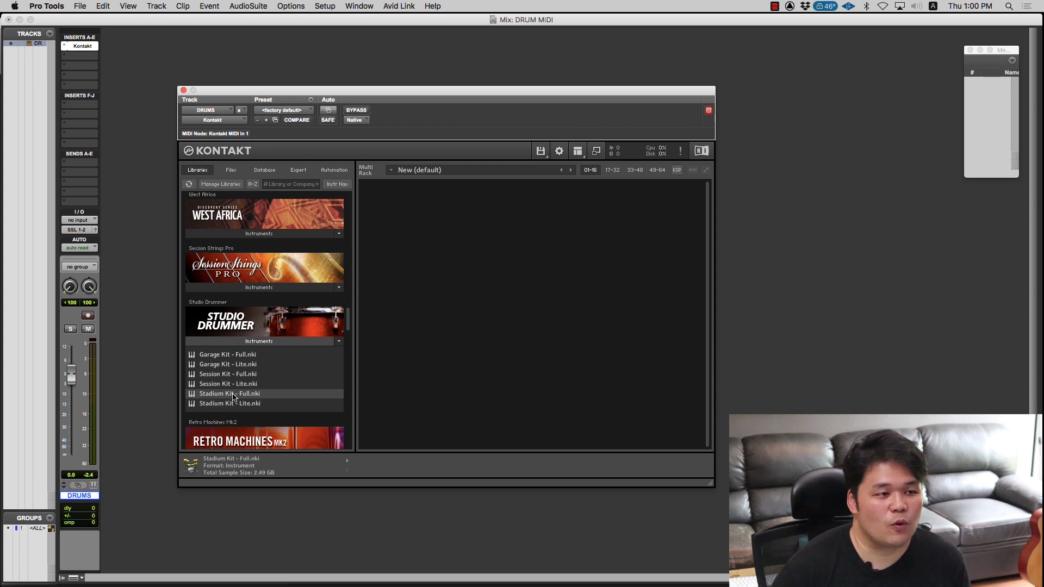
left_click(229, 377)
left_click(244, 356)
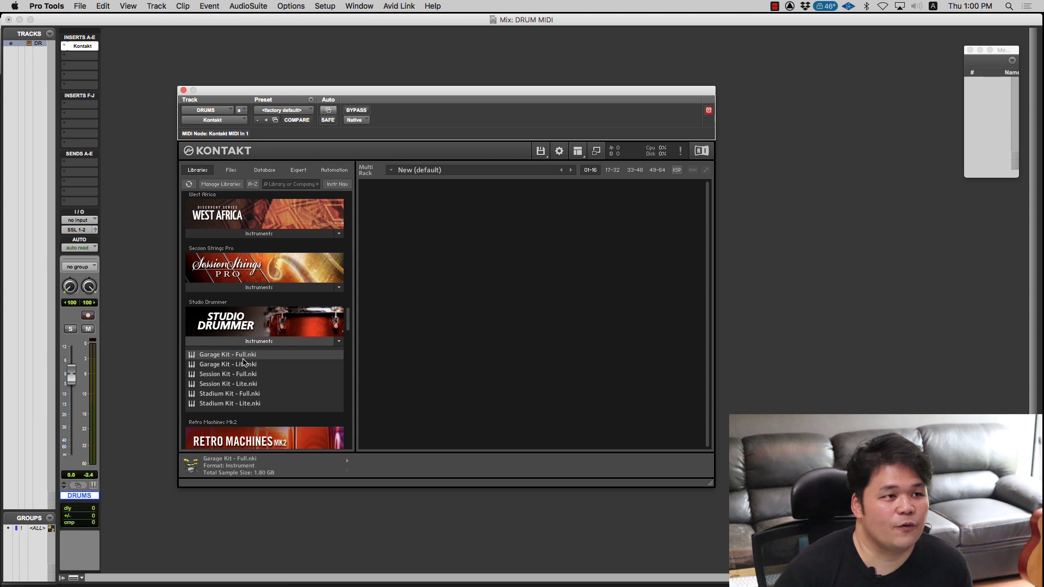
left_click(247, 366)
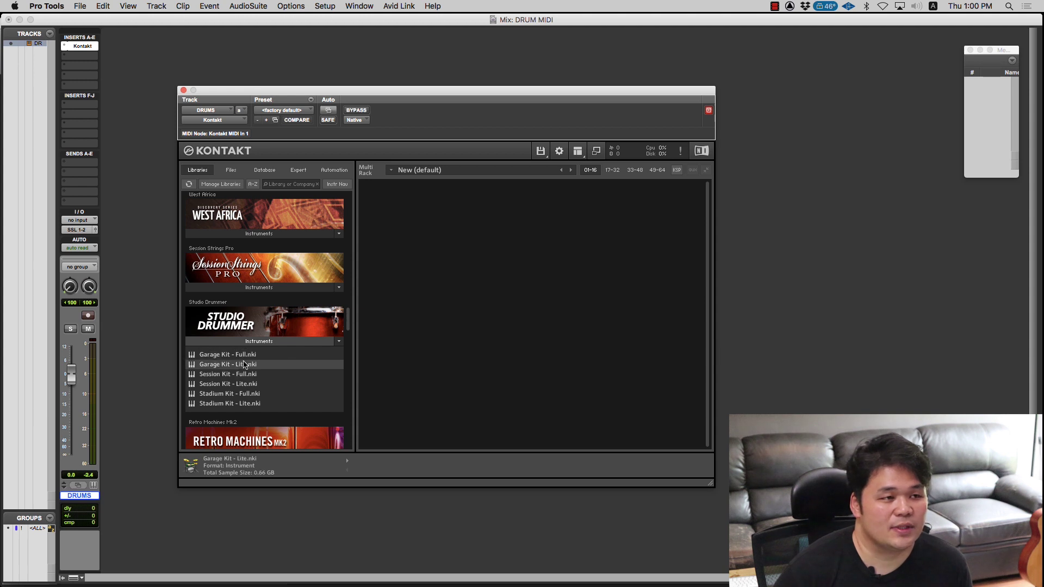
left_click(251, 355)
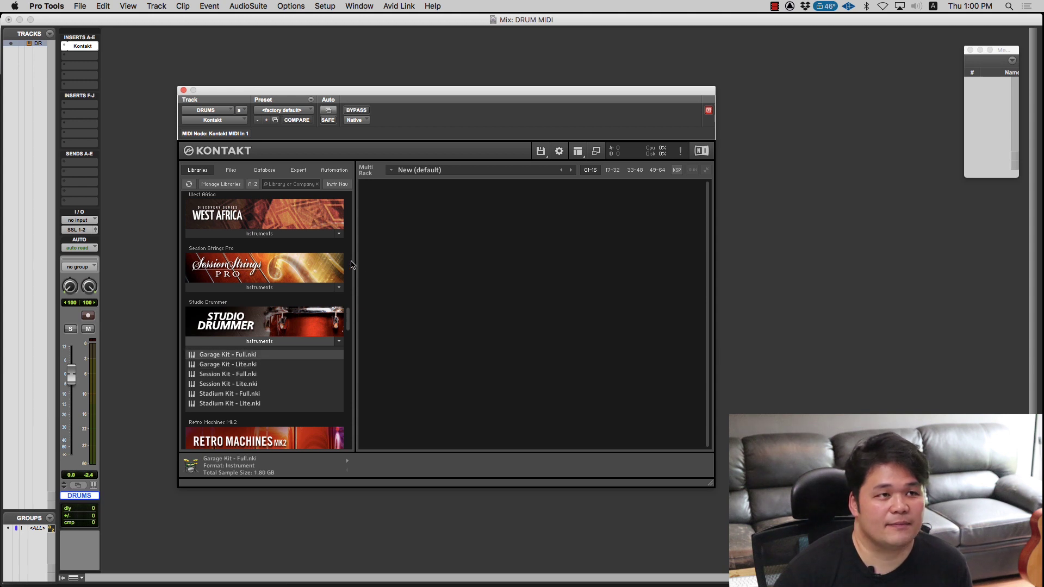
left_click(257, 367)
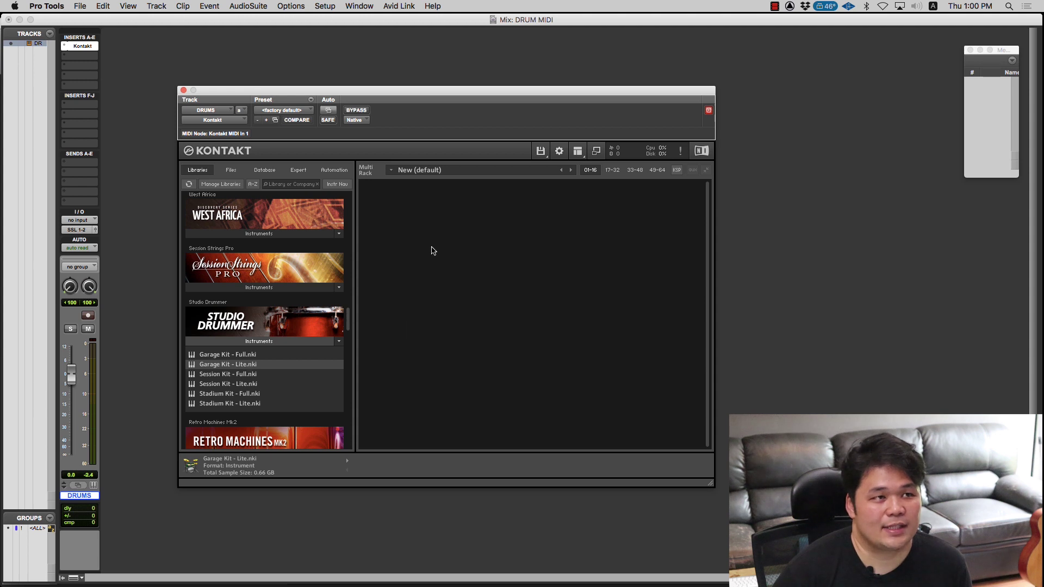
left_click(264, 375)
left_click(256, 365)
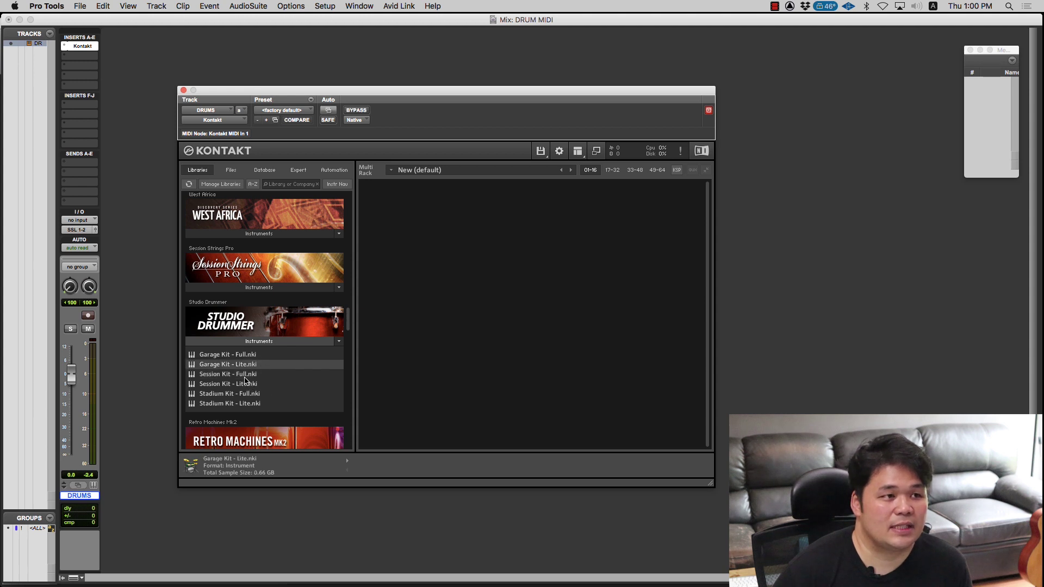
Load Session Kit - Full into the Kontakt rack and enlarge the plug-in window to fit the kit's controls
left_click(248, 375)
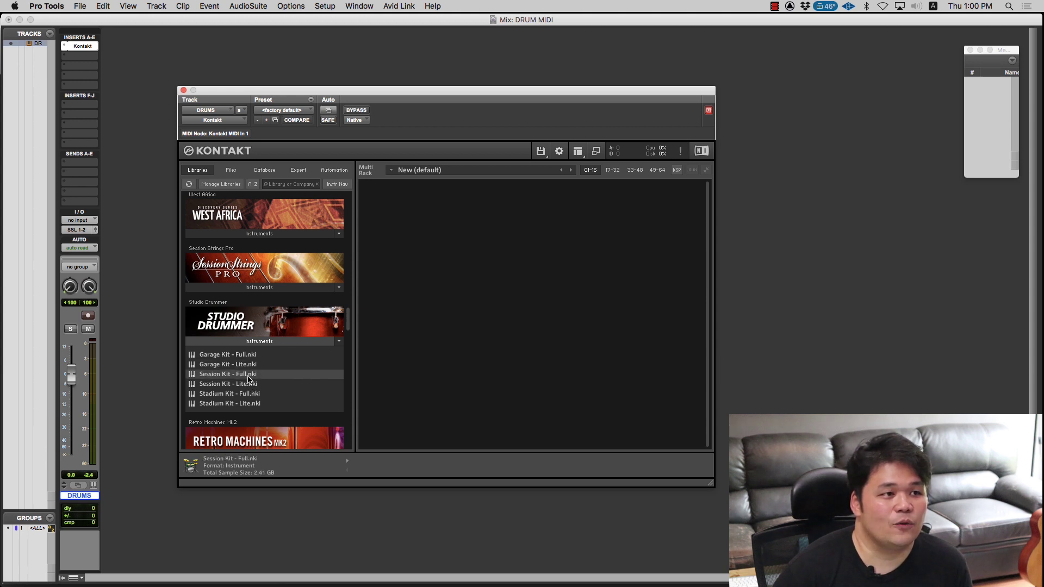
double_click(248, 378)
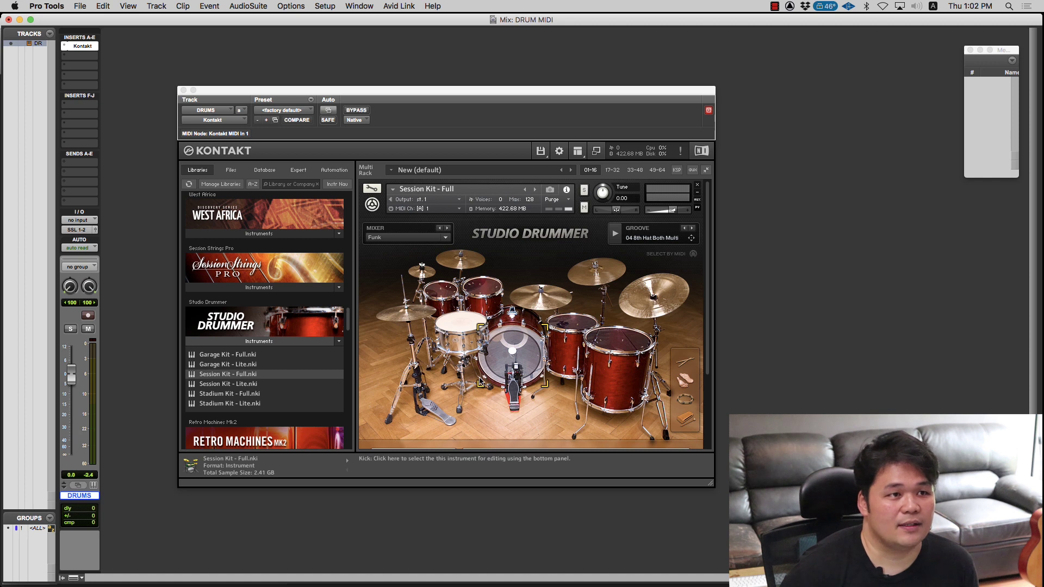
left_click_drag(714, 488, 761, 549)
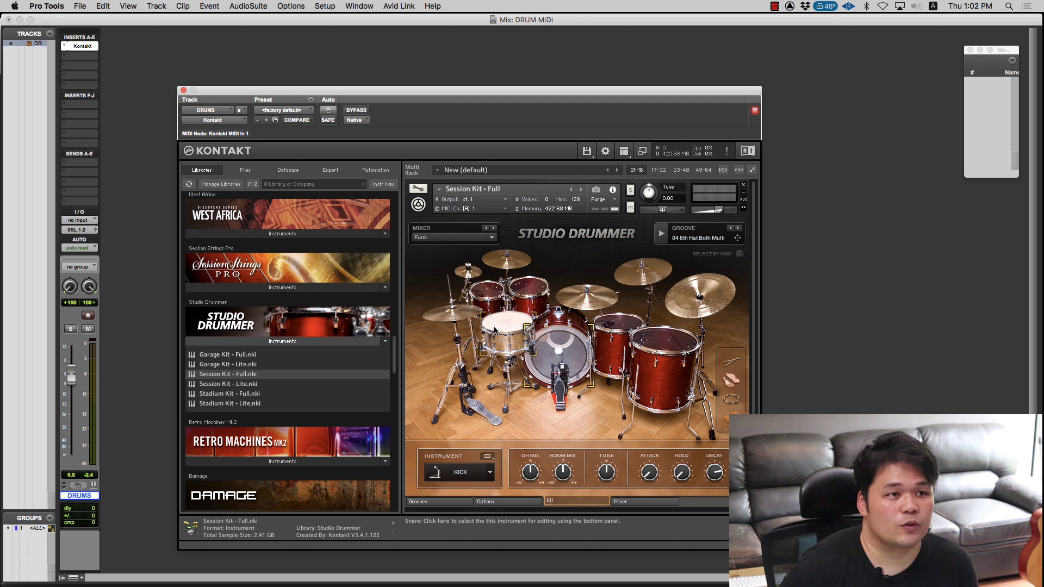
Compare the snare's B and A variants and try out its Tune control, resetting it to the default
left_click(505, 340)
left_click(511, 368)
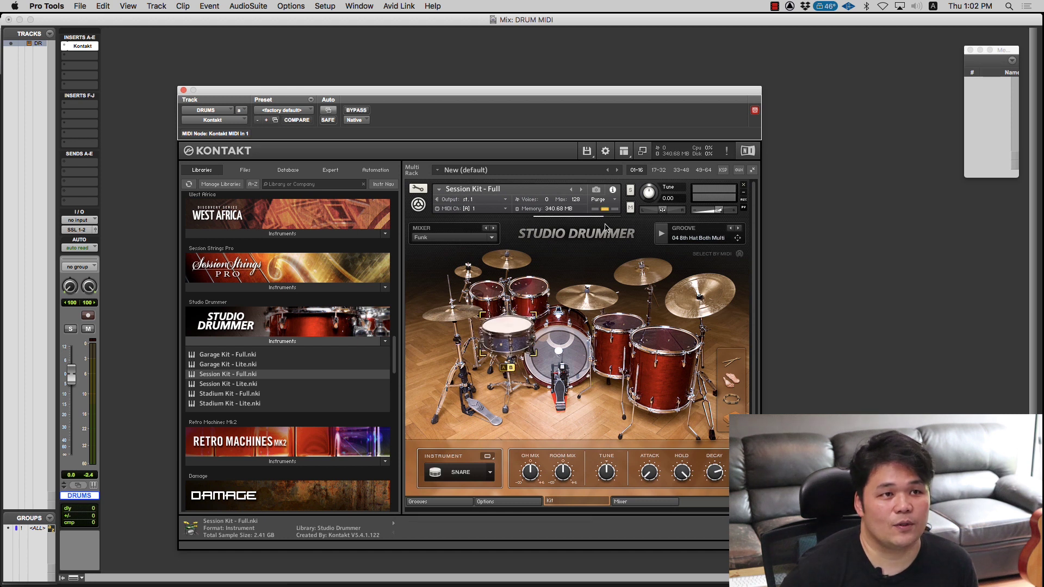
left_click(503, 368)
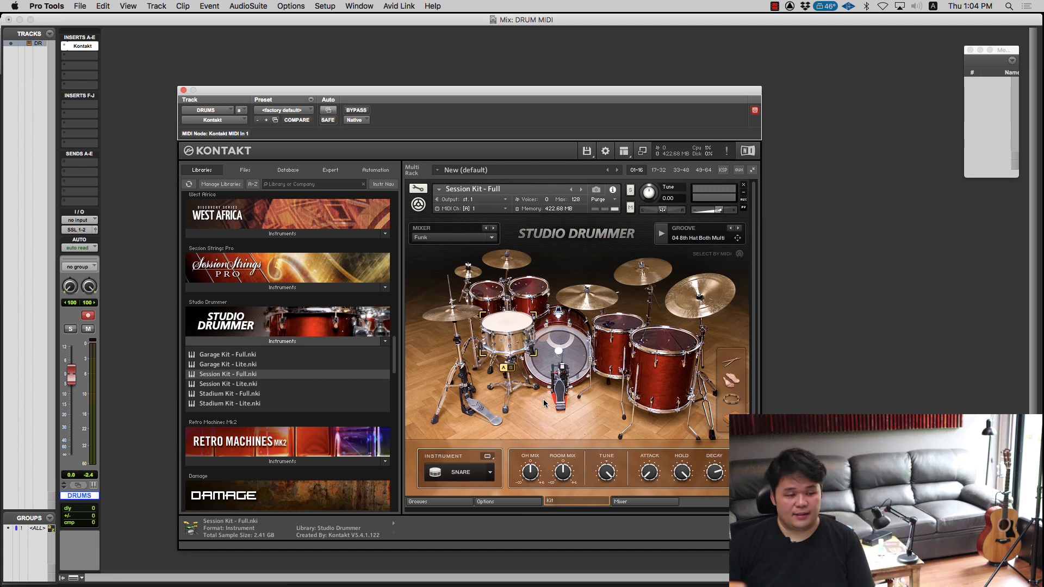
left_click(601, 474, "super")
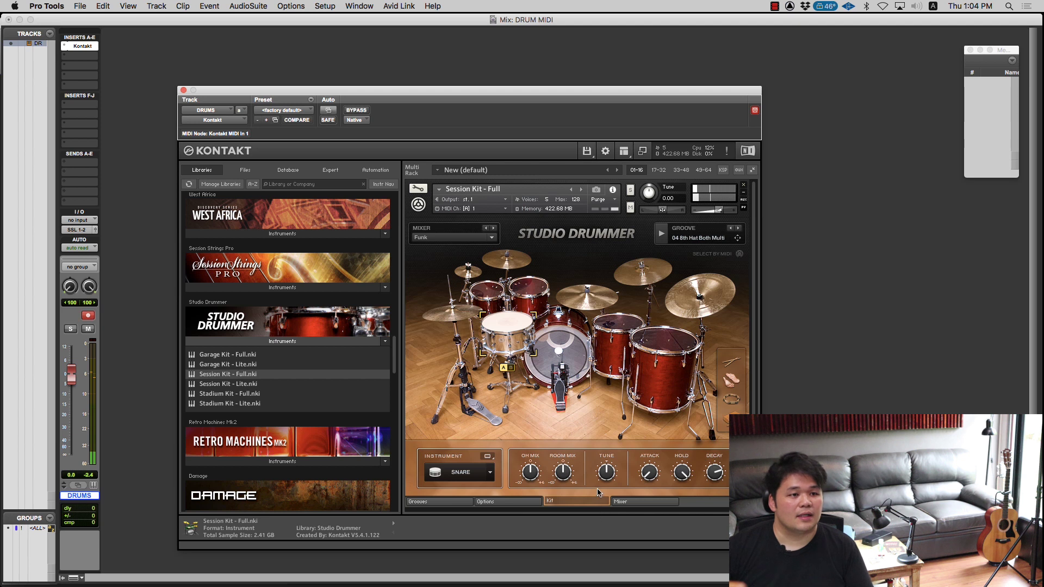
left_click_drag(600, 478, 598, 516)
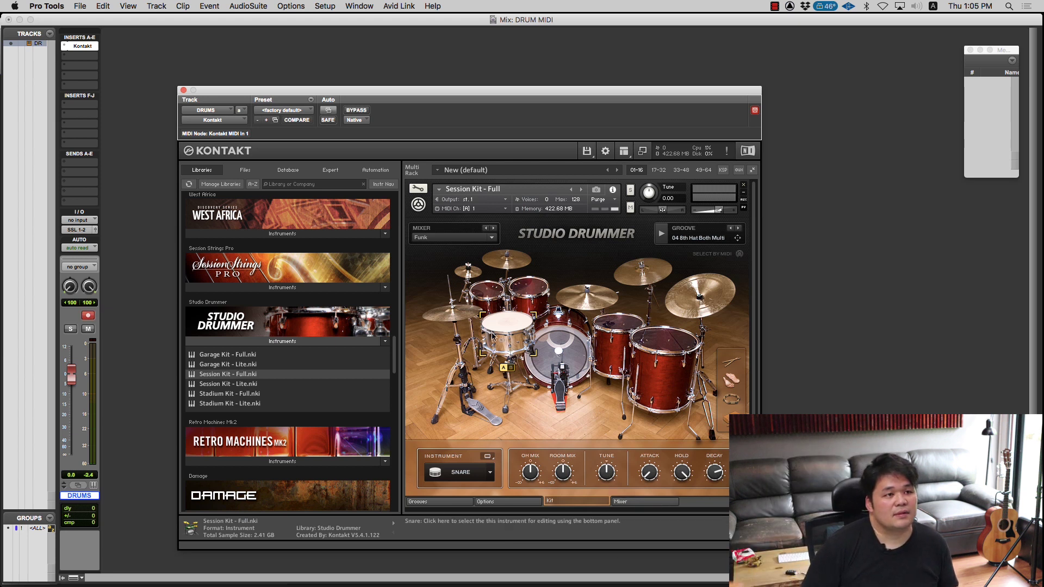
Look through the kit's toms and cymbals by selecting several, including Tom 2, China and Splash
left_click(489, 296)
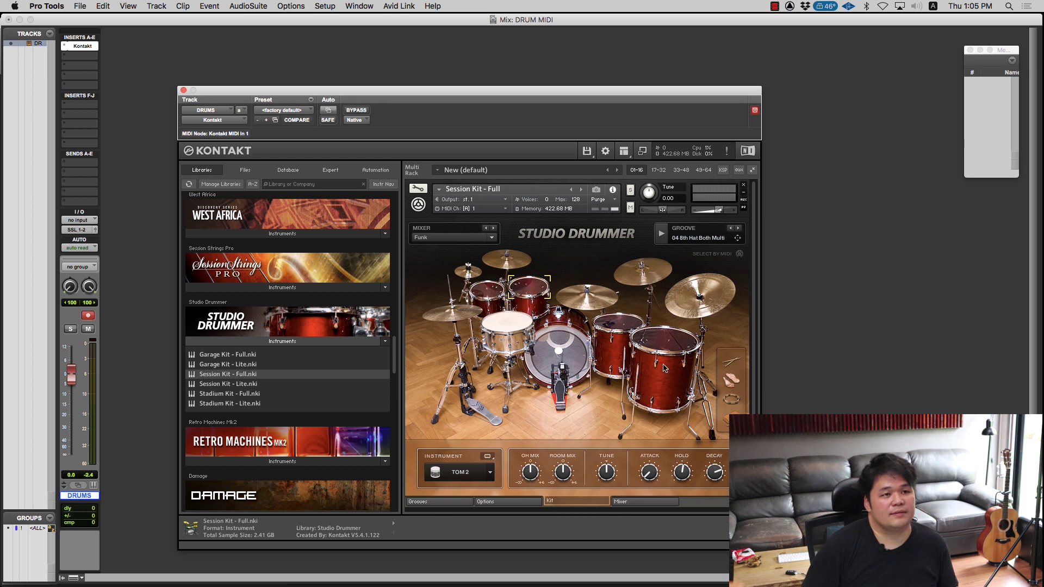
left_click(640, 279)
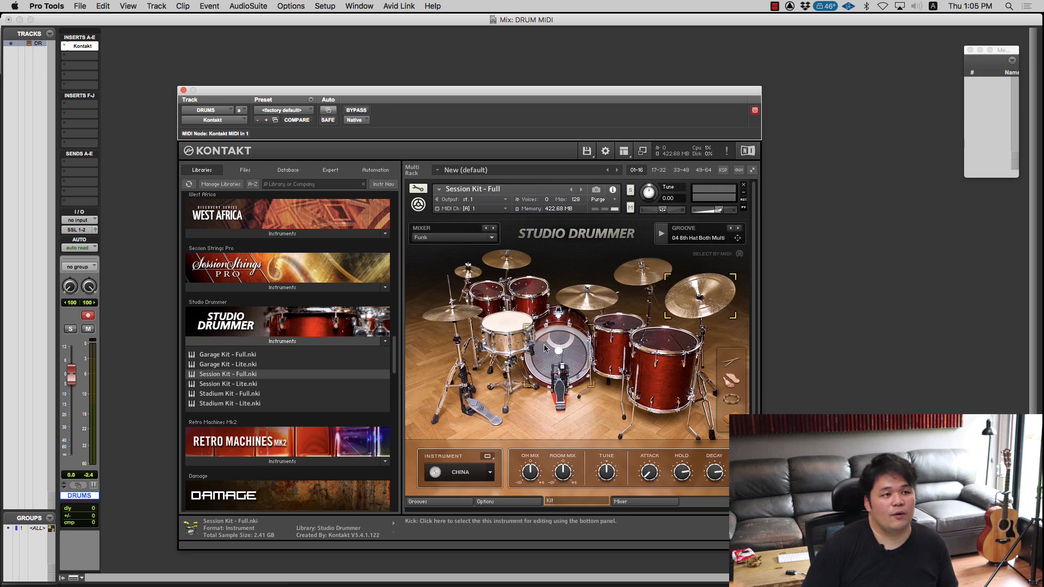
left_click(506, 260)
left_click(481, 276)
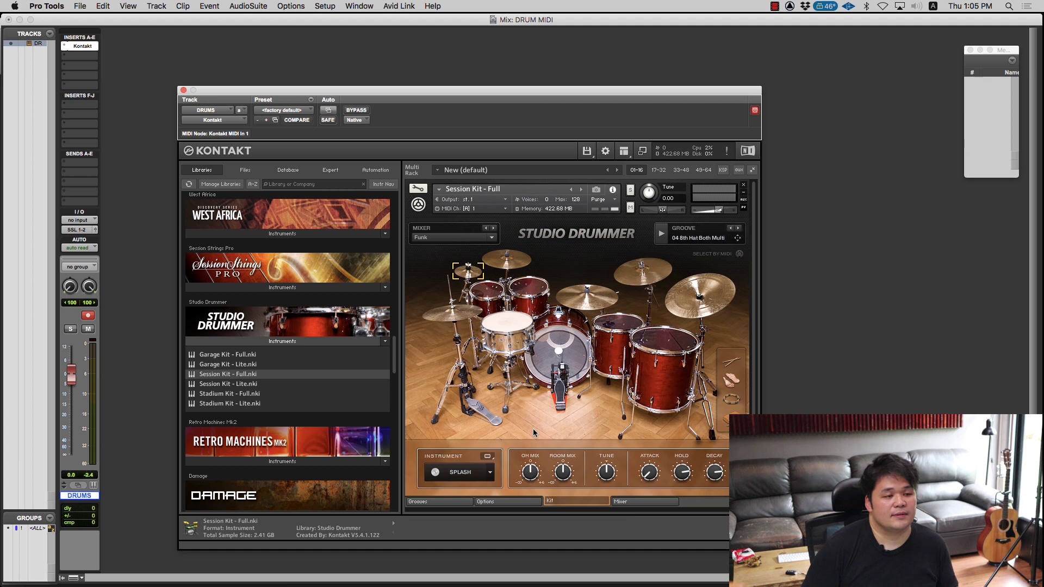
Audition the current Funk groove from the groove browser and lower the DRUMS track volume to -4.9 dB
left_click(428, 507)
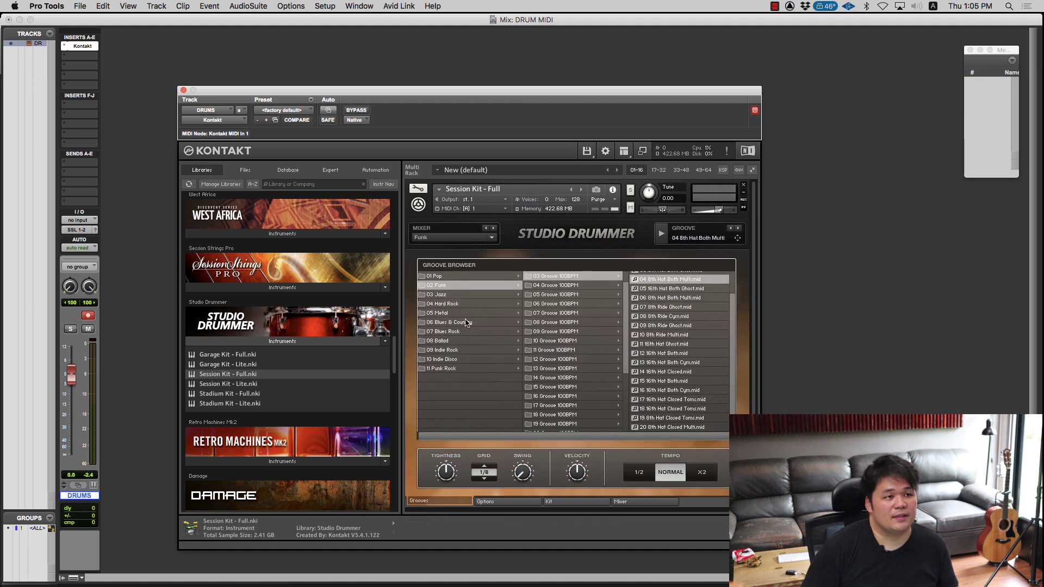
left_click(660, 235)
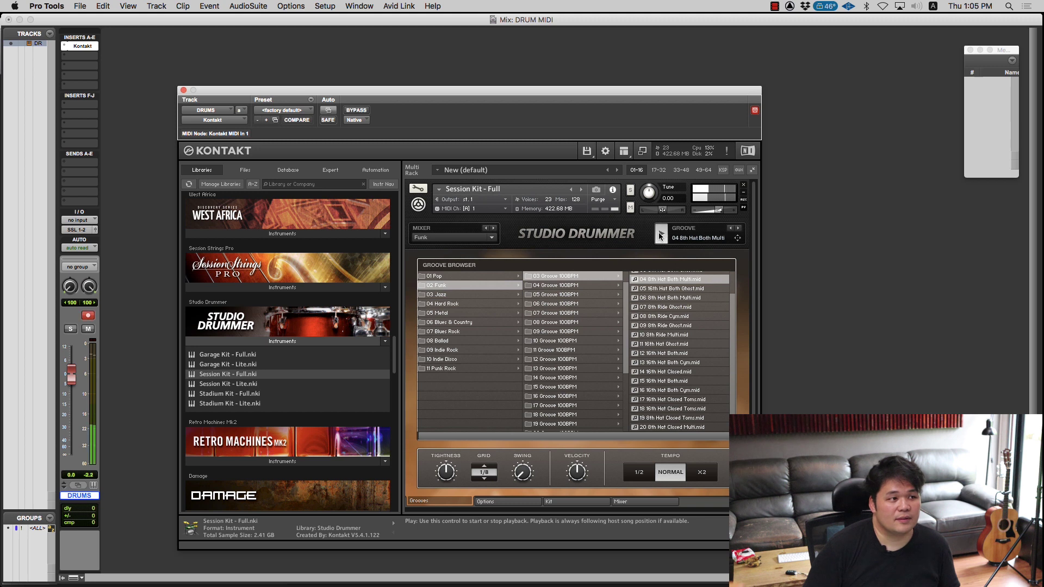
left_click_drag(71, 374, 73, 382)
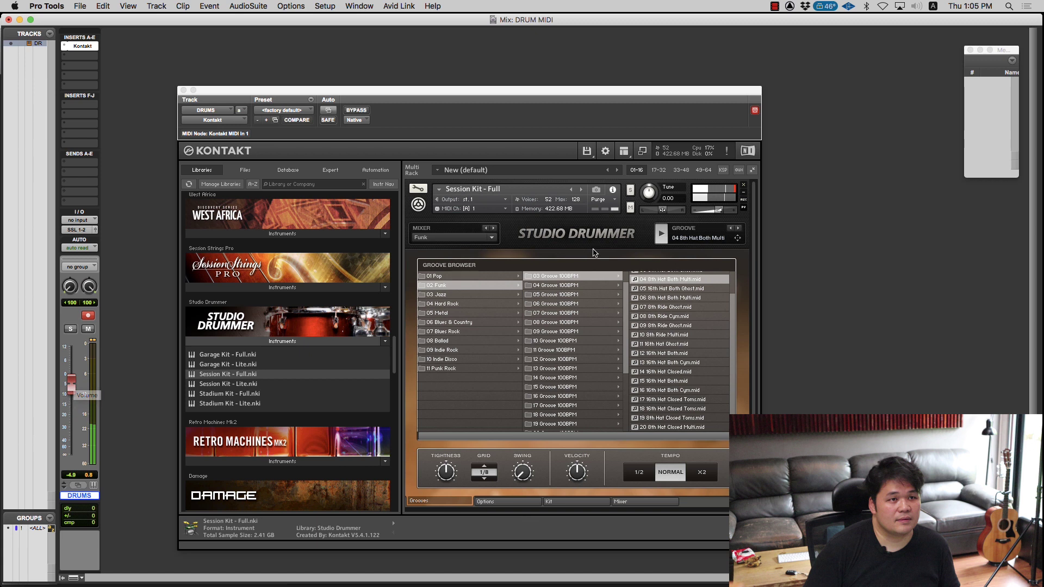
left_click(661, 236)
Select 01 16th Hat Closed.mid in the Funk folder 04 Groove 100BPM, with the Edit window's DRUMS track visible above Kontakt
left_click(558, 285)
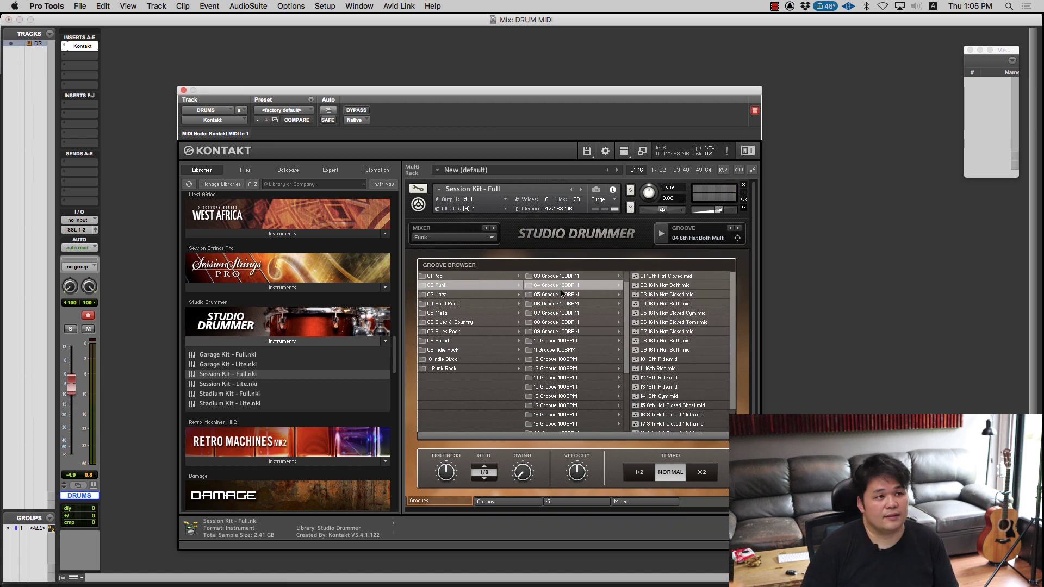
key("super+equal")
left_click_drag(469, 102, 378, 196)
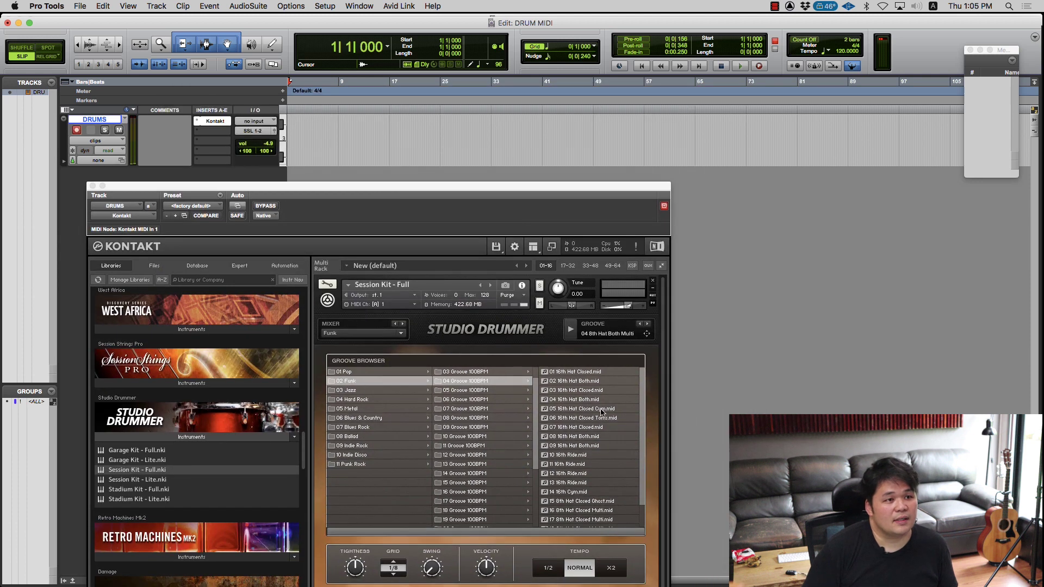
left_click(592, 379)
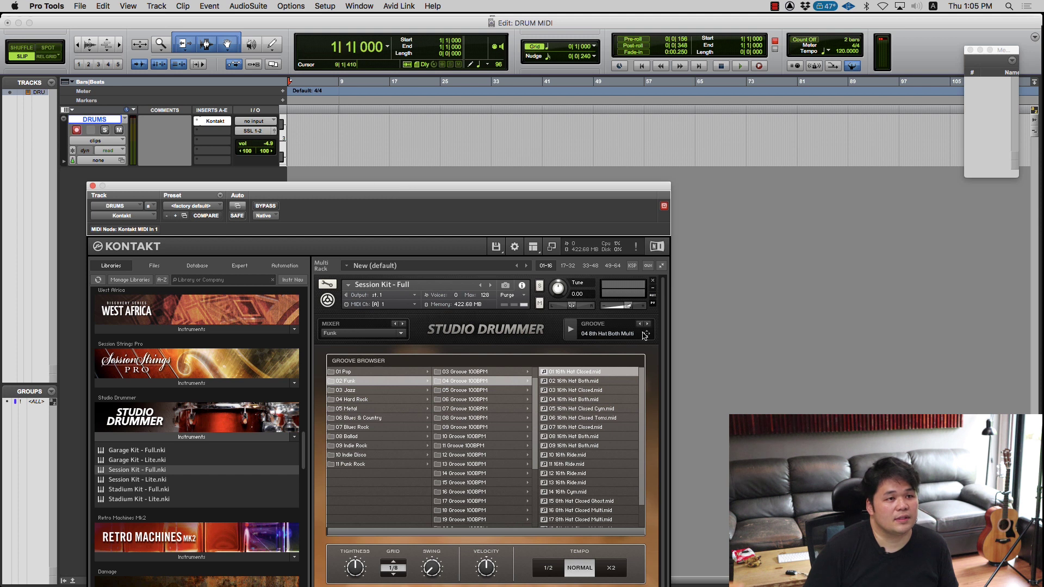
Place the Studio Drummer groove as a MIDI clip on the DRUMS track at about 8|1|645
left_click_drag(333, 134, 333, 134)
key("super+bracketright")
key("super+bracketright")
key("super+bracketright")
key("super+bracketright")
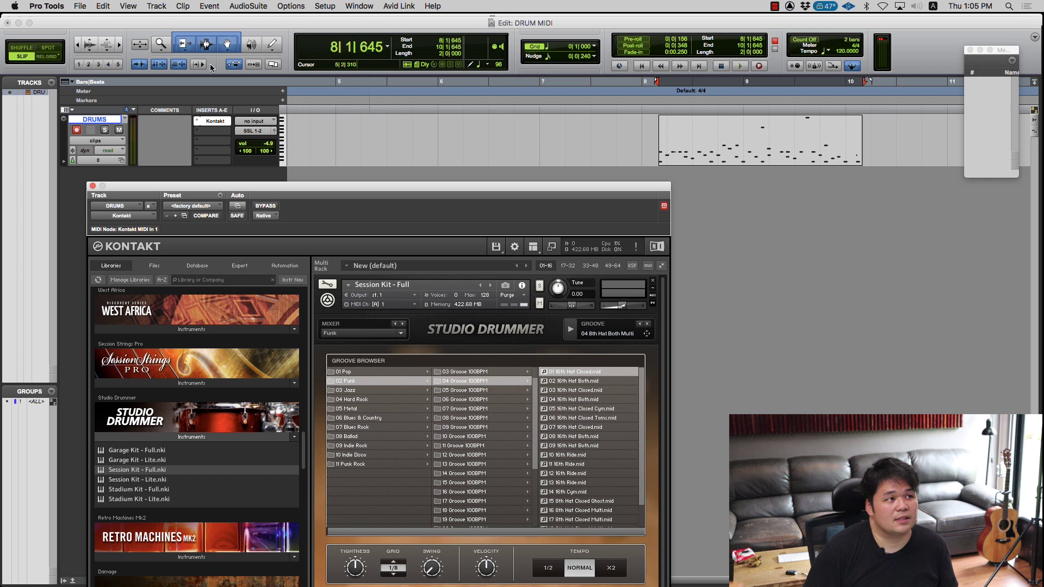
Switch to Grid mode, align the groove clip's start to 8|1|000 and play it back
left_click(45, 57)
left_click_drag(683, 155, 667, 155)
key("super+bracketright")
key("super+bracketright")
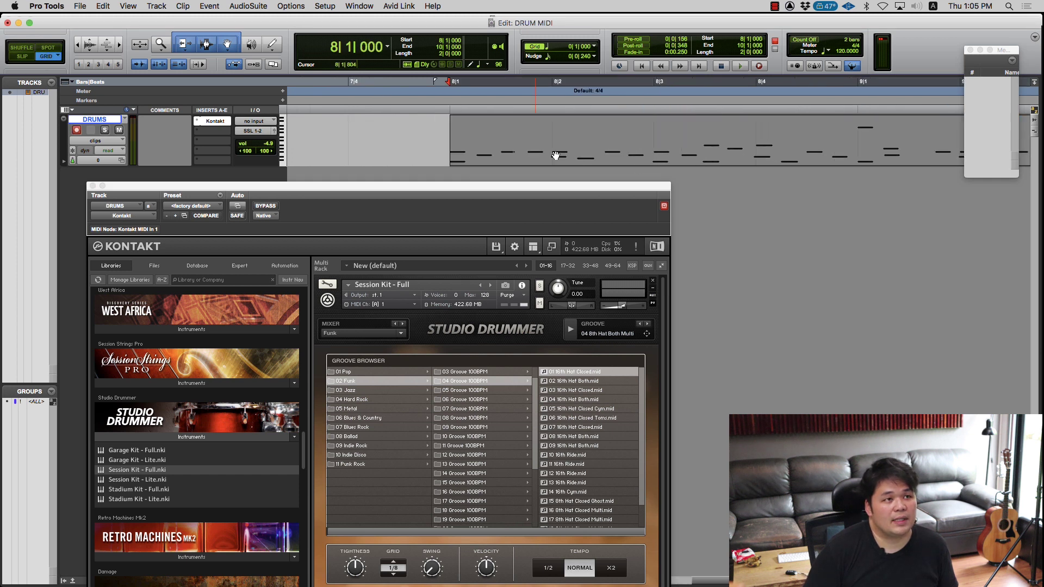
key("space")
key("super+bracketleft")
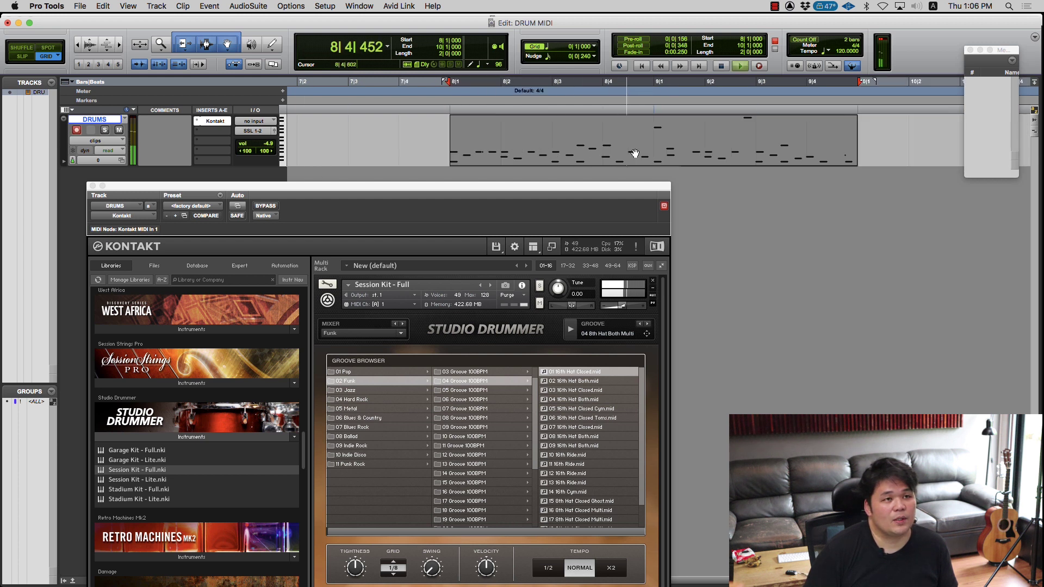
Open the groove clip in the MIDI Editor, close the Kontakt window and play back the notes
double_click(598, 163)
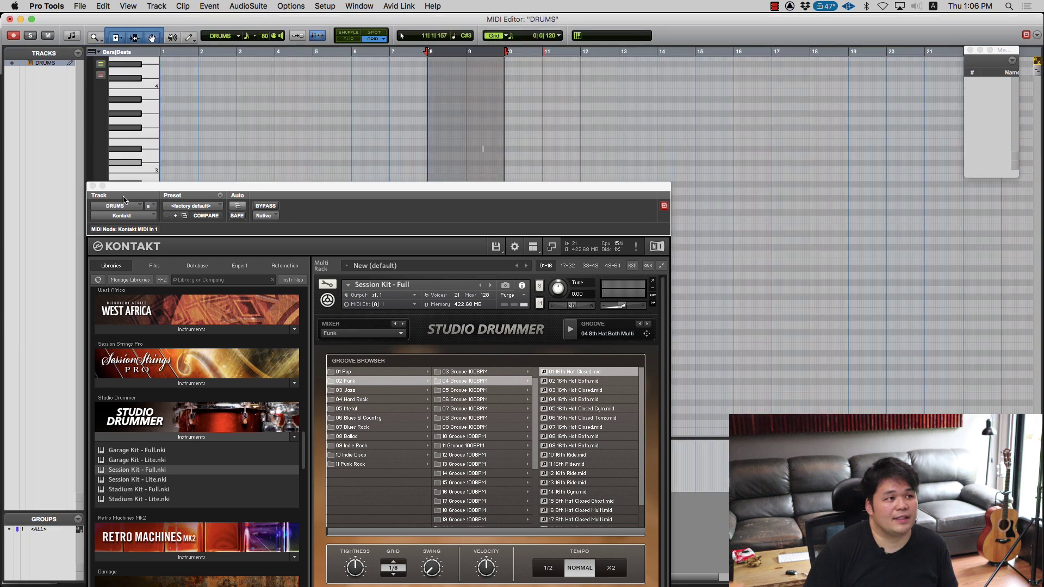
left_click(92, 186)
key("super+bracketright")
key("super+bracketright")
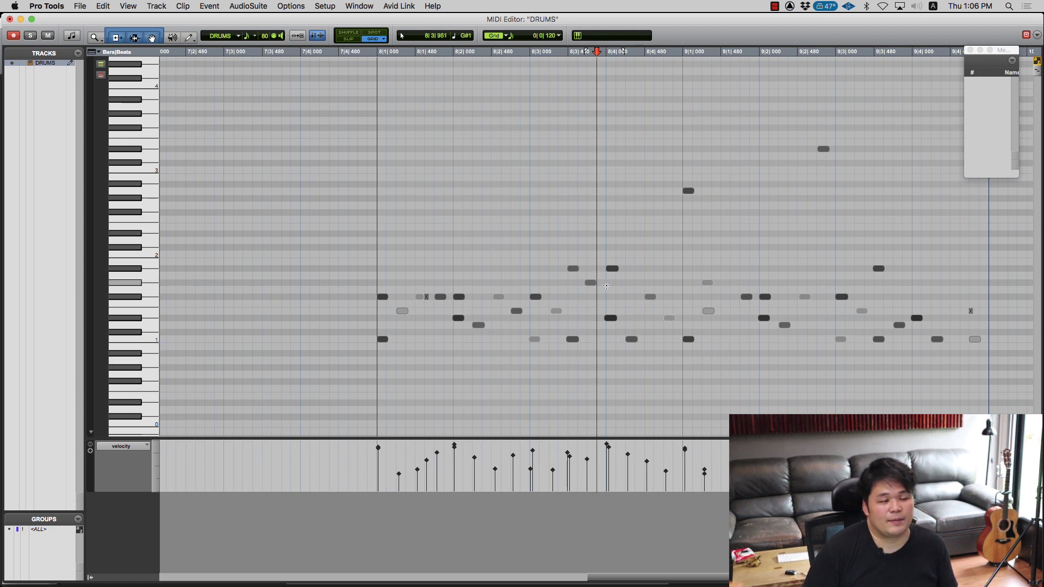
key("space")
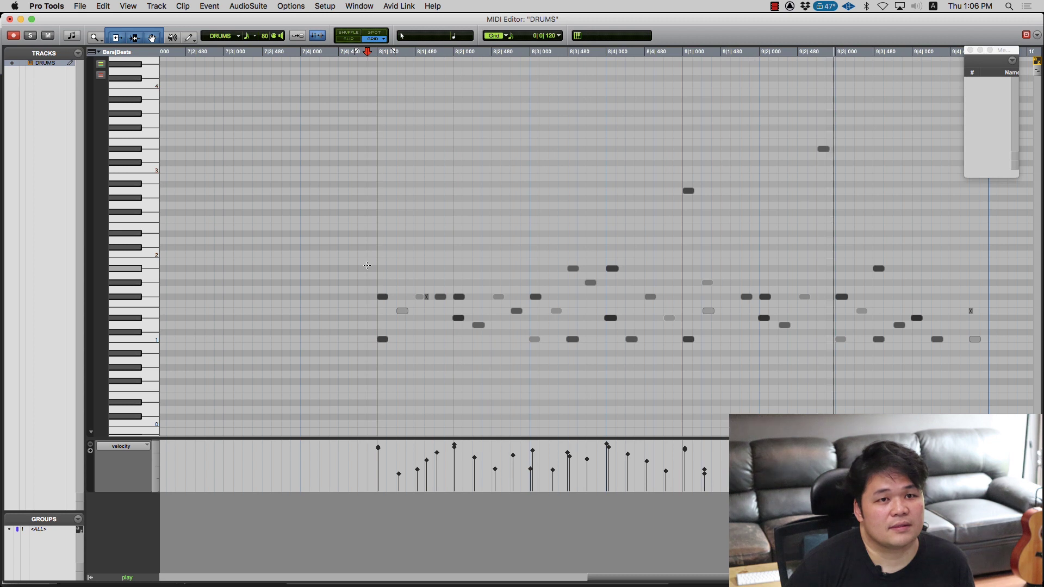
key("space")
Return to the Edit window and delete the groove clip from the DRUMS track
key("super+equal")
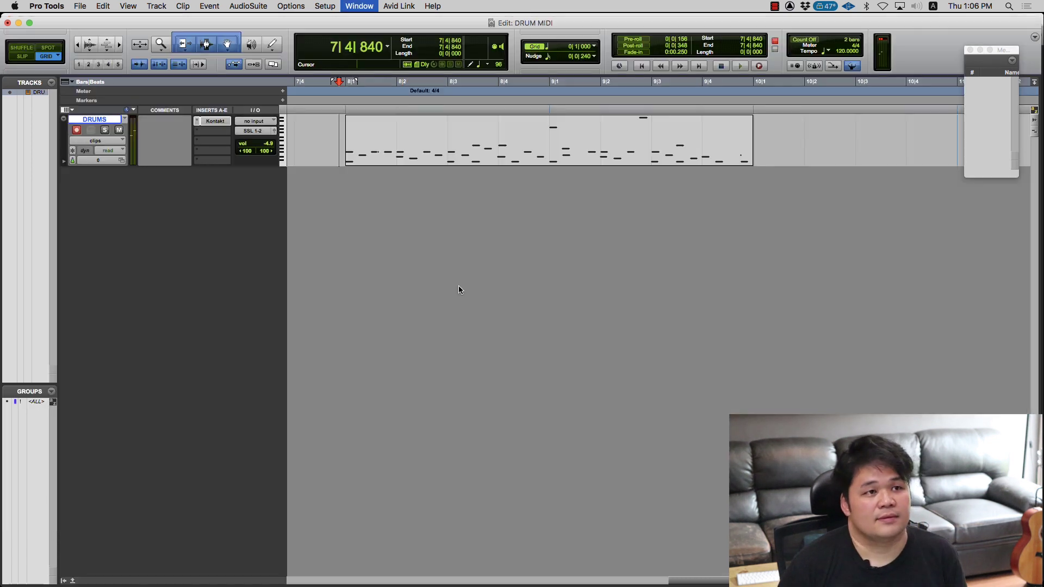
key("super+bracketleft")
key("super+bracketleft")
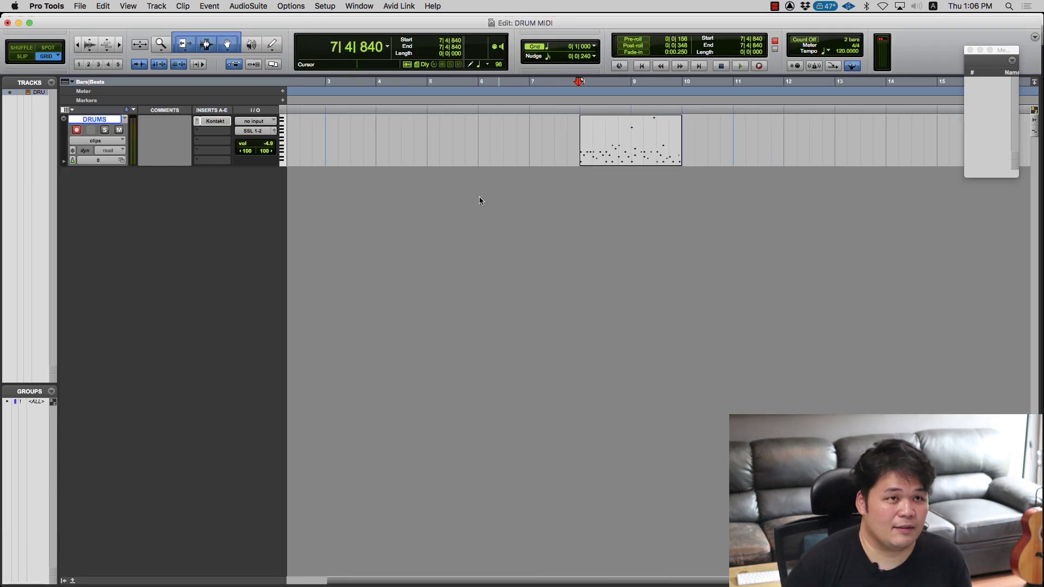
scroll(481, 202, "left", 3)
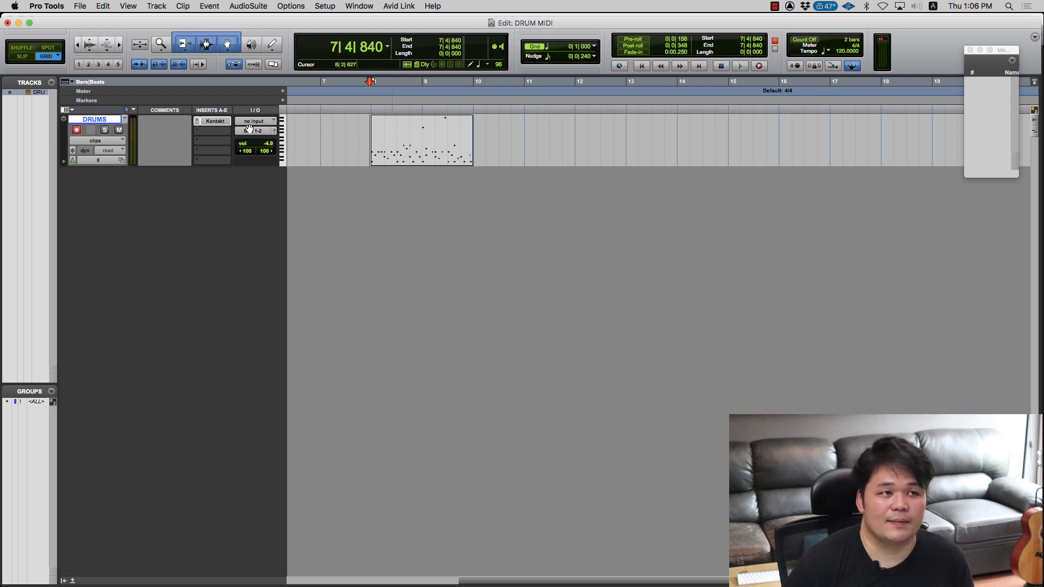
left_click(433, 162)
key("Delete")
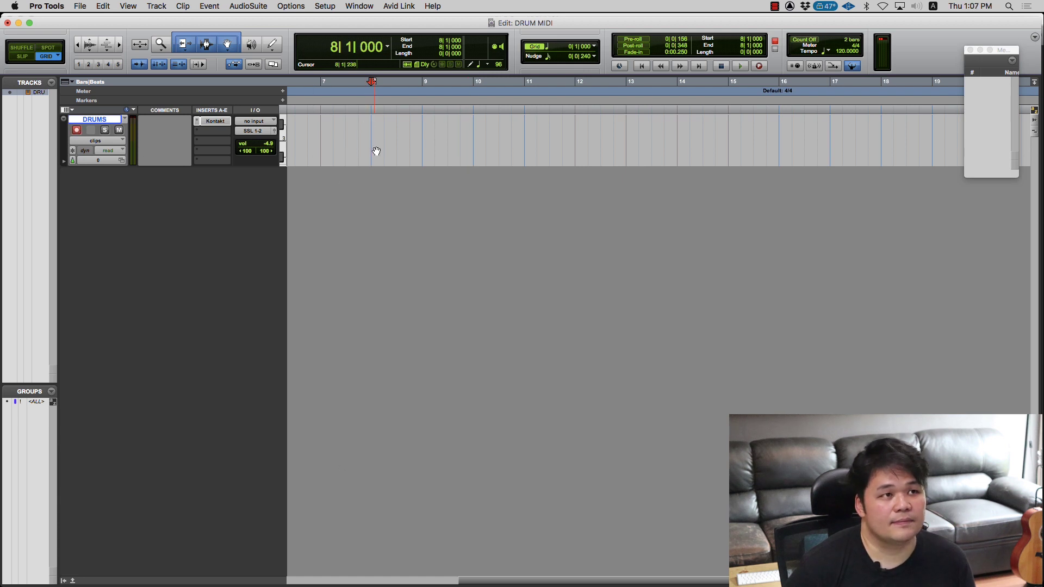
Choose the Pencil tool and switch the DRUMS track from clips to notes view
key("shift+r")
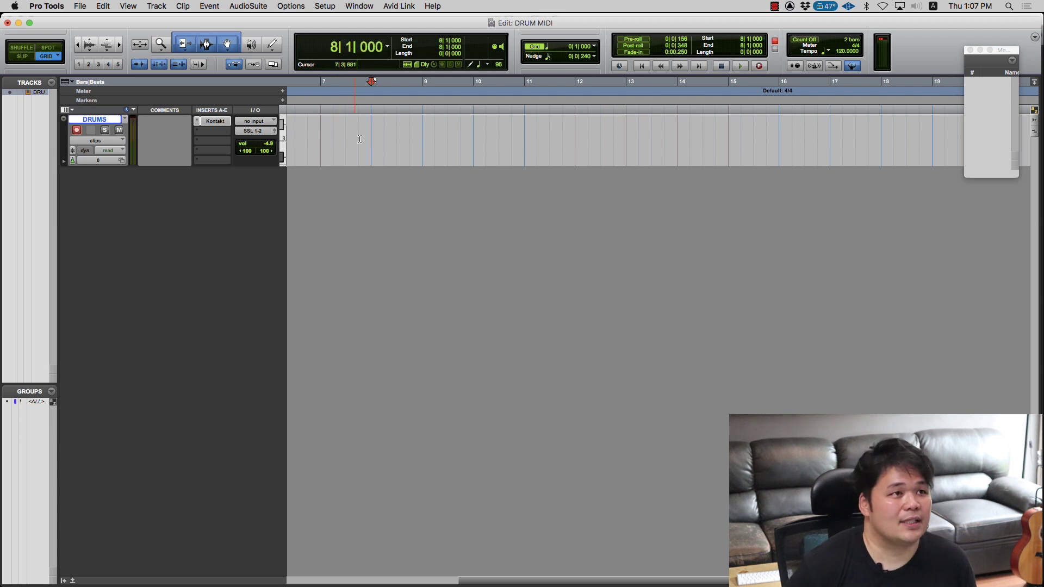
left_click(273, 46)
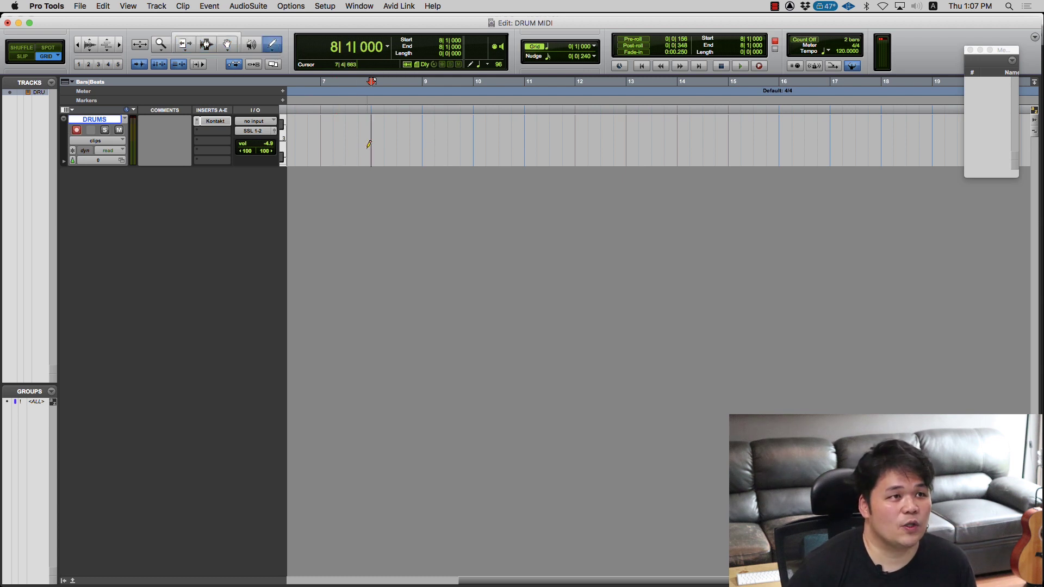
key("ctrl+minus")
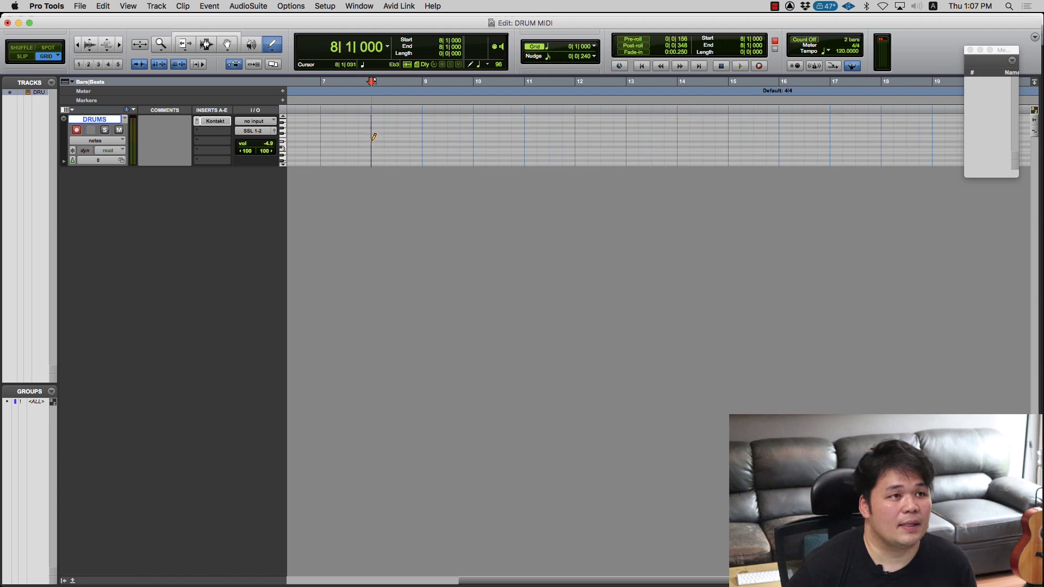
Draw a note at 8|1|000 on the DRUMS track, switch to the Smart Tool and return the track to clips view
left_click(372, 137)
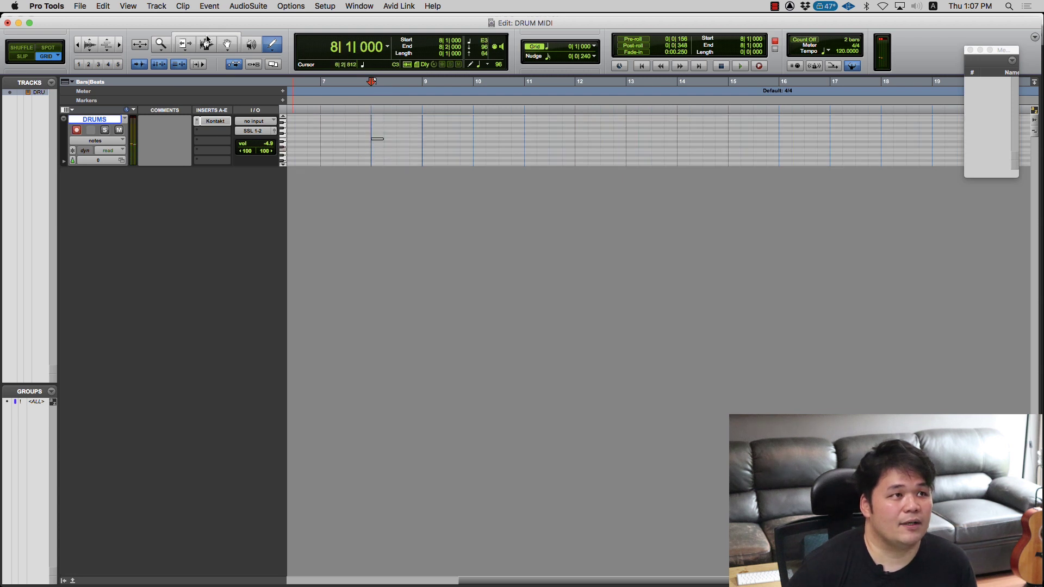
left_click(207, 36)
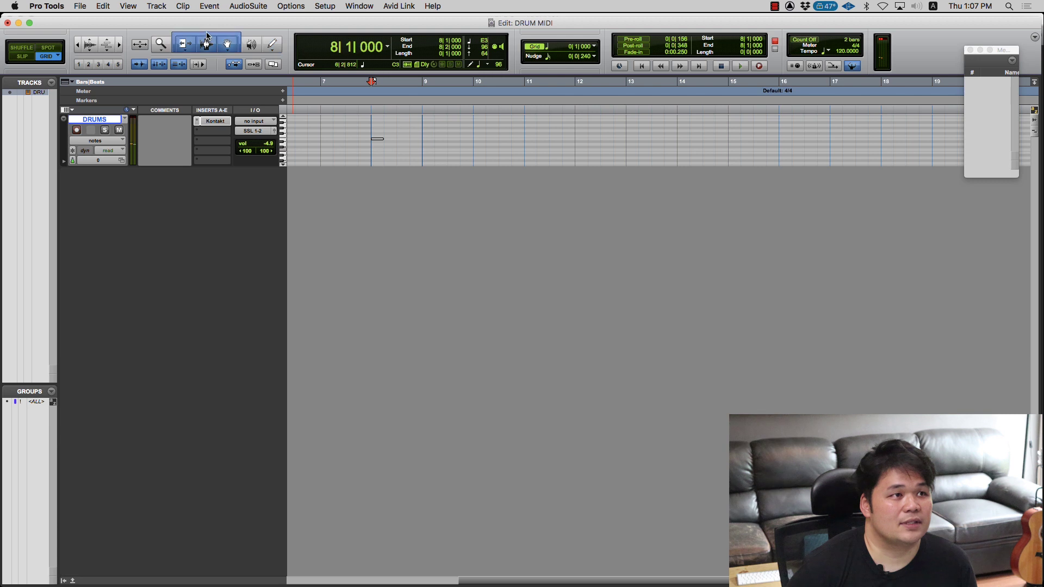
left_click(107, 140)
left_click(110, 137)
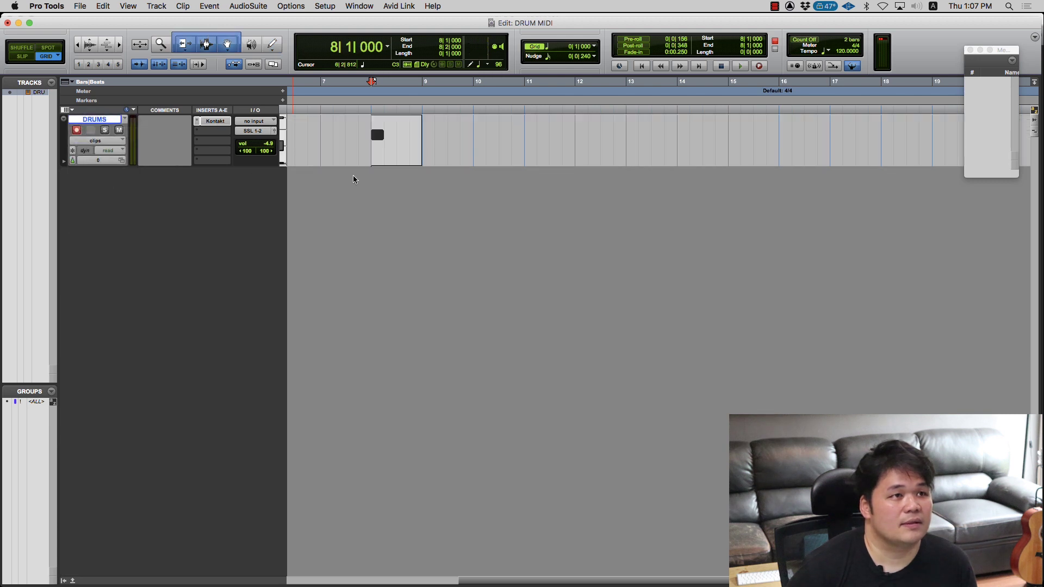
Open the new clip in the MIDI Editor and move its note down to C1, keeping its start at 8|1|000
double_click(380, 163)
key("super+bracketright")
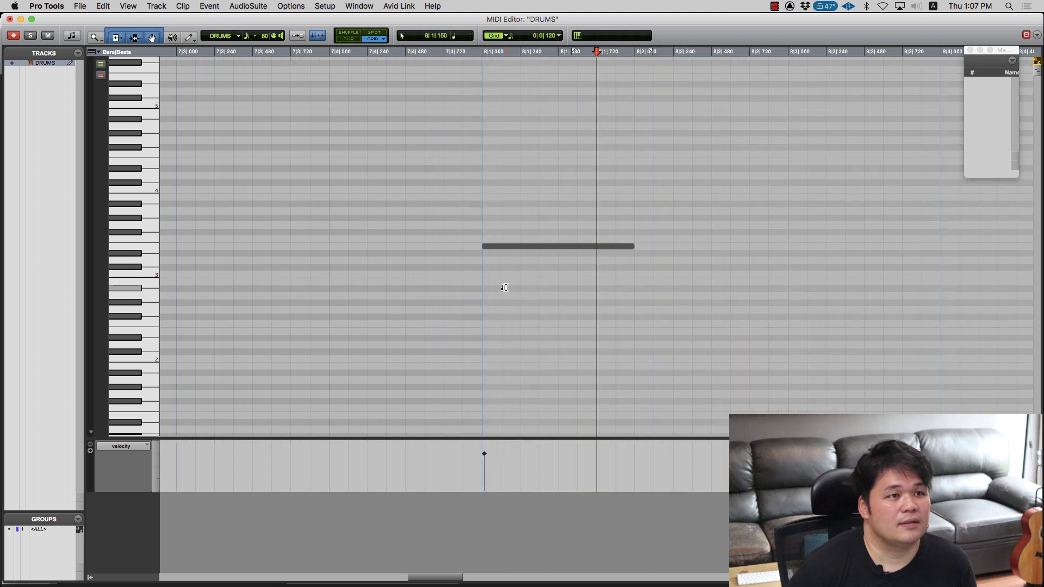
left_click_drag(505, 251, 502, 361)
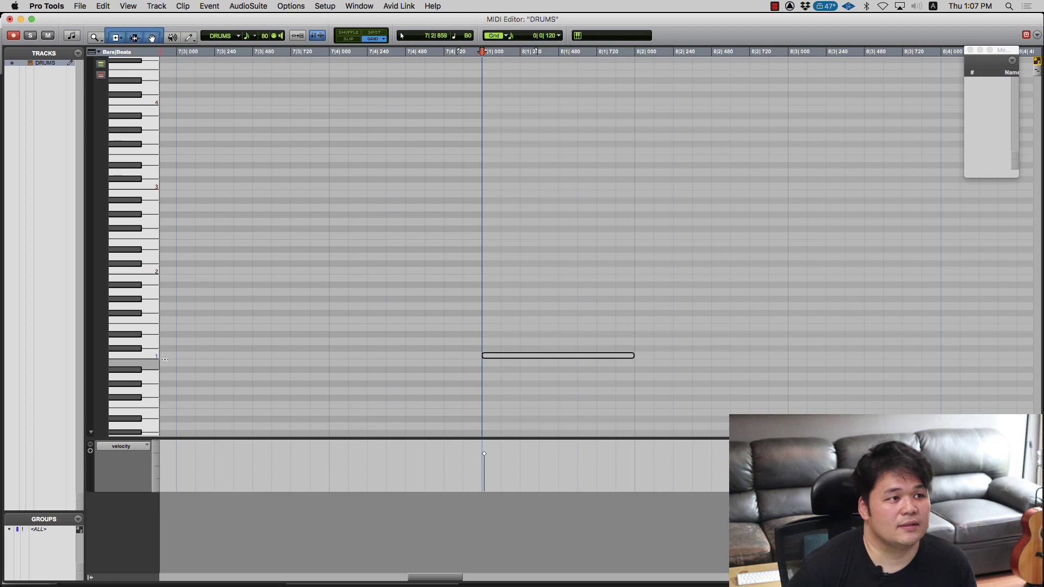
left_click(516, 354)
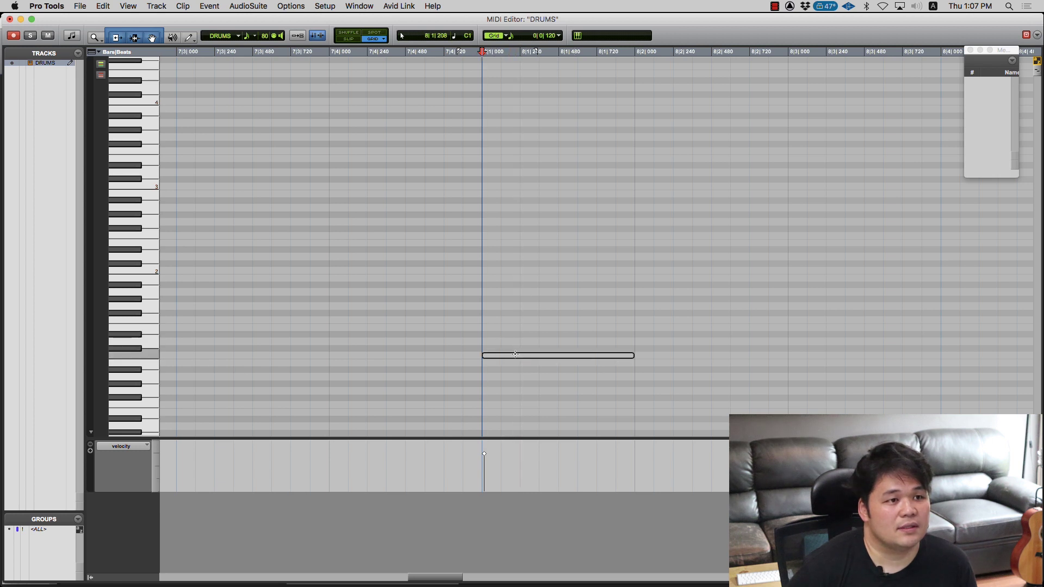
Raise the C1 note's velocity to about 117 and shorten the note to end at 8|1|120
mouse_move(486, 458)
left_mouse_down()
mouse_move(485, 446)
mouse_move(485, 468)
mouse_move(487, 446)
left_mouse_up()
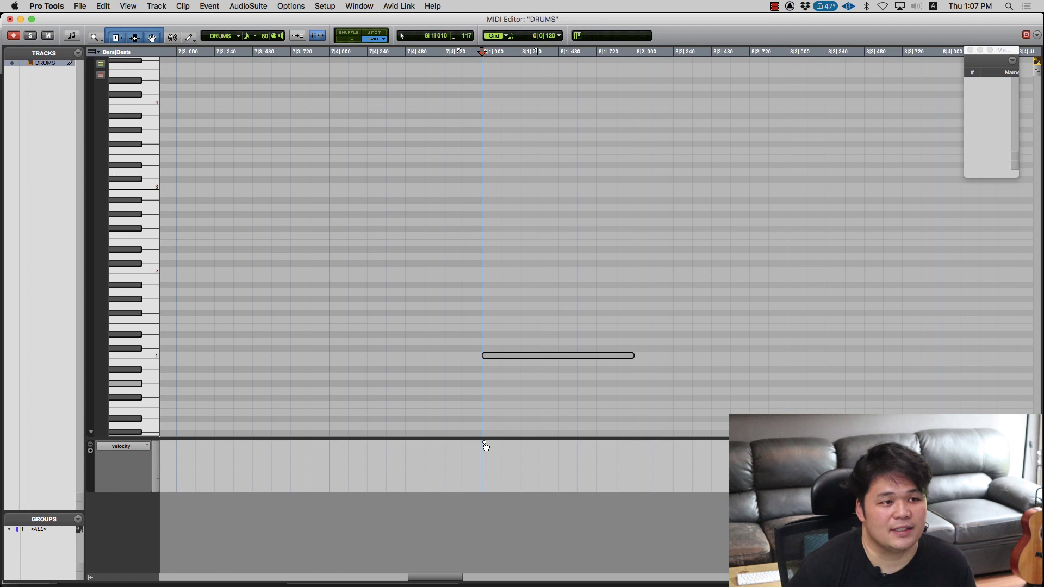
left_click_drag(485, 447, 485, 447)
left_click_drag(630, 356, 519, 355)
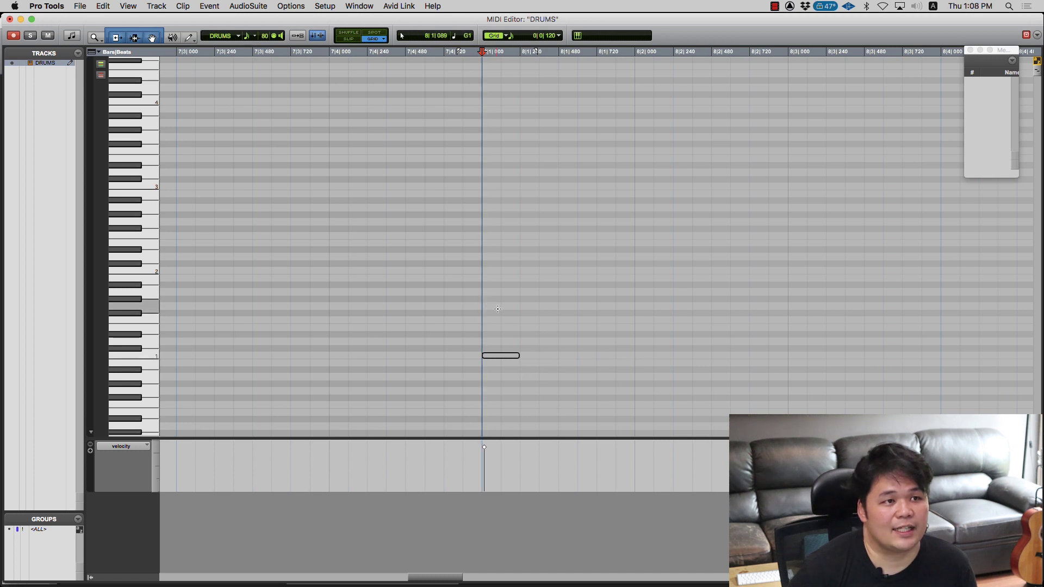
key("super+bracketleft")
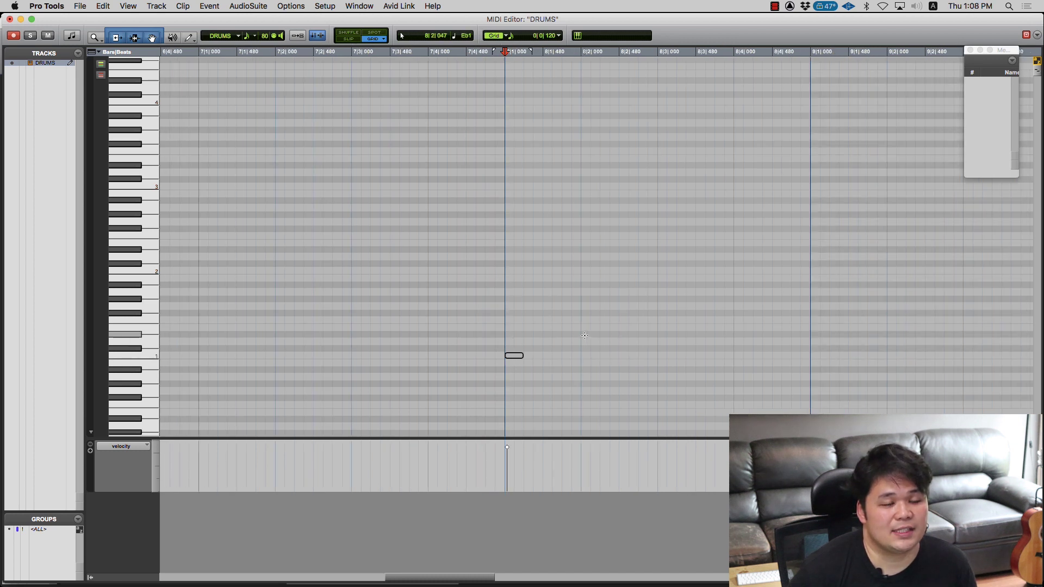
key("super+bracketright")
key("super+bracketright")
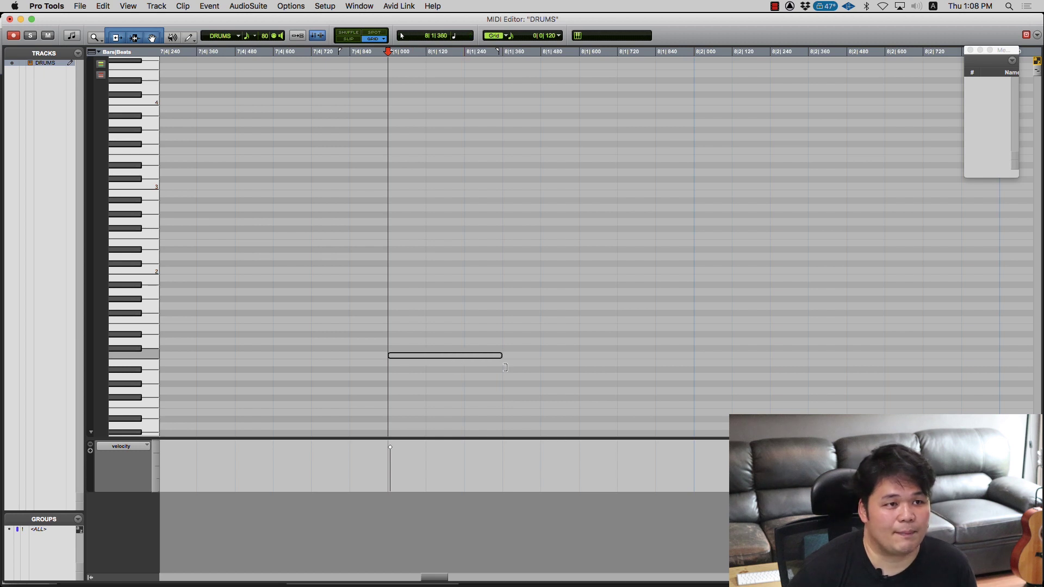
left_click_drag(676, 360, 419, 357)
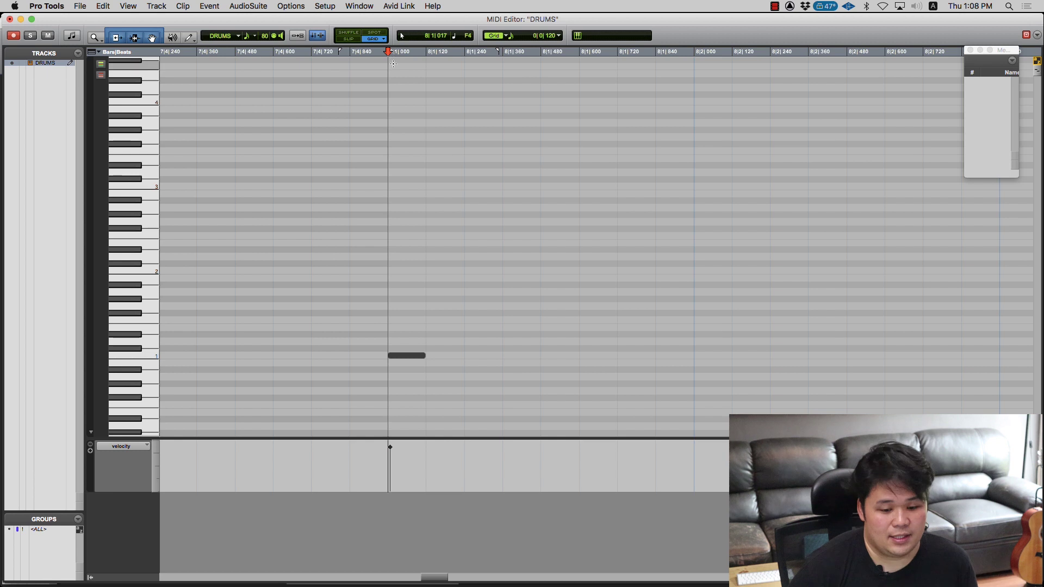
Show the Transport window and place it over the empty upper area of the note grid
key("super+1")
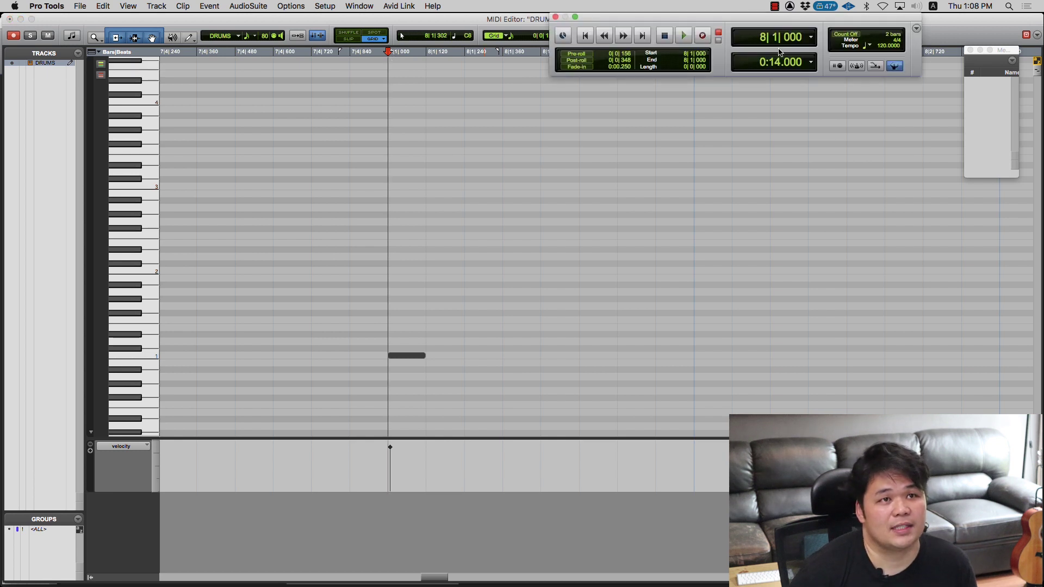
left_click_drag(768, 19, 713, 110)
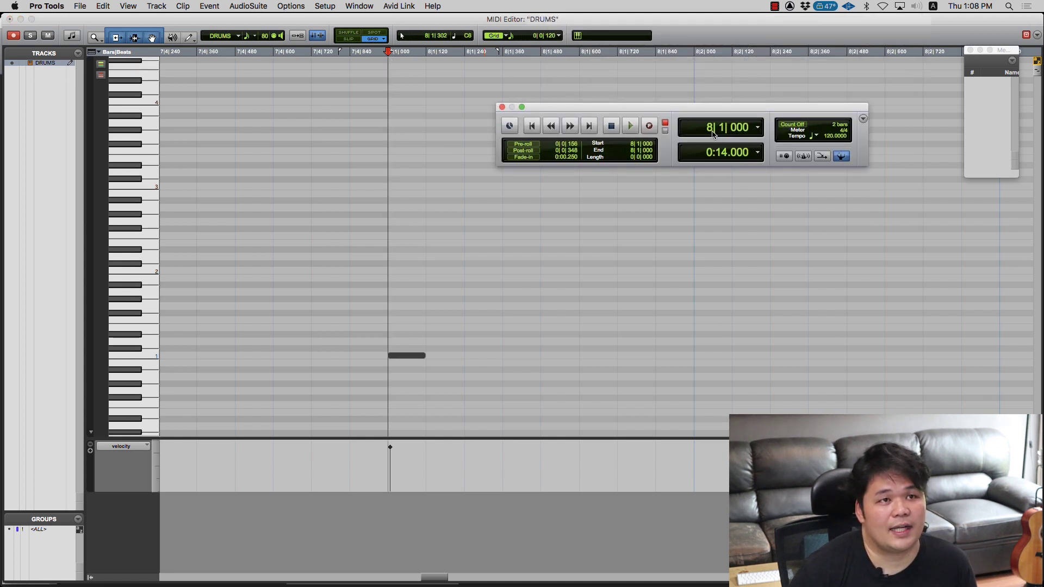
Move the C1 note to 8|1|480 and on to 8|2|000
left_click(418, 356)
key("KP_Add")
left_click_drag(445, 359, 549, 359)
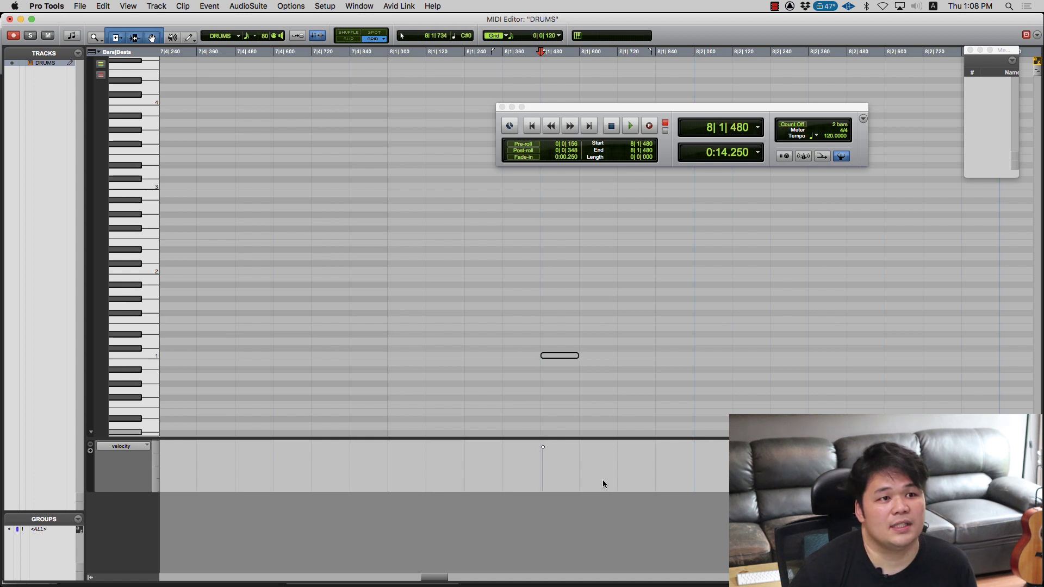
left_click_drag(570, 355, 711, 357)
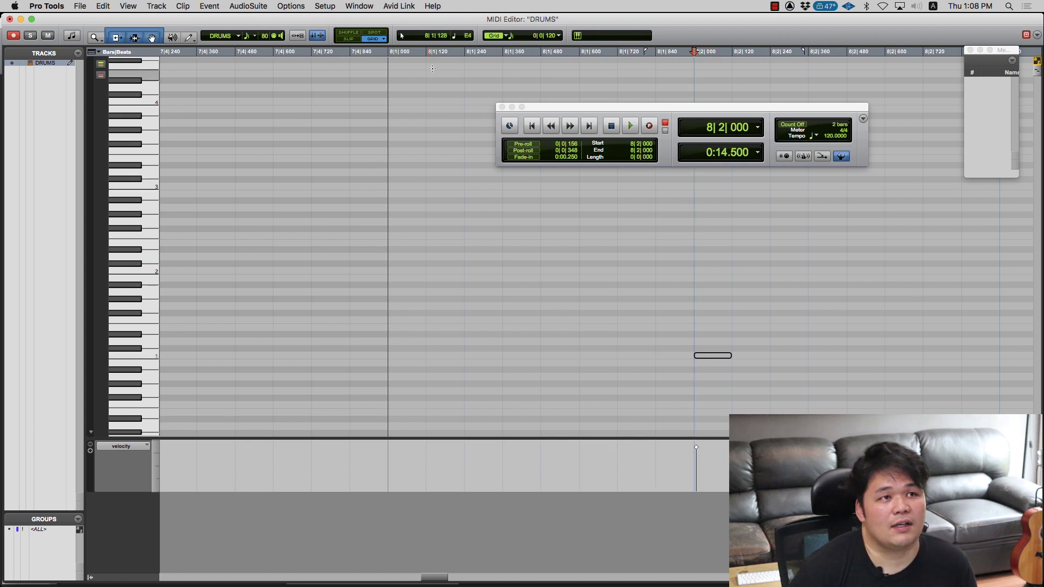
Set the MIDI Editor's grid to 1/16 note and move the C1 note to 8|1|000
left_click(549, 36)
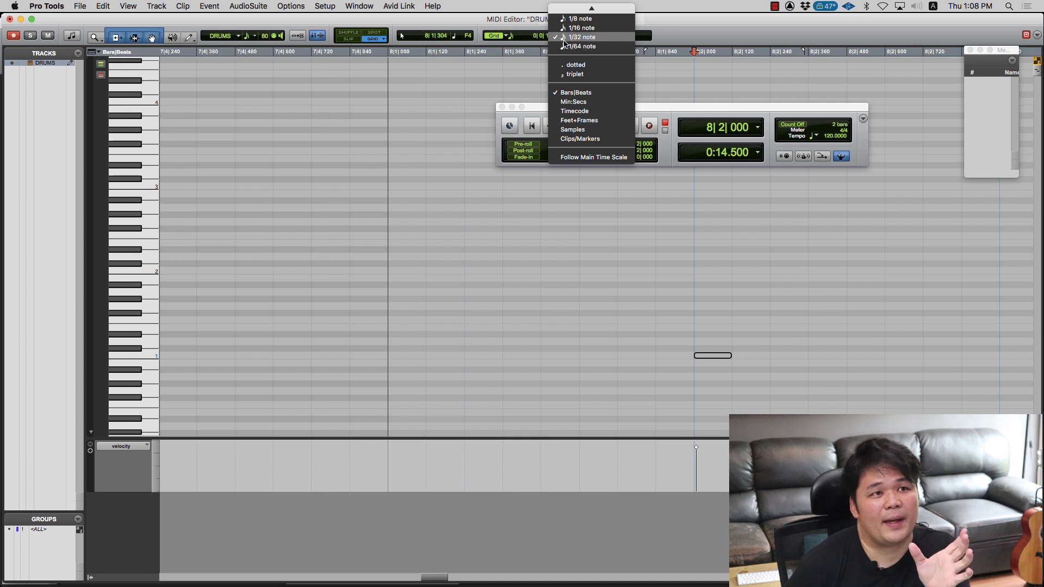
mouse_move(591, 7)
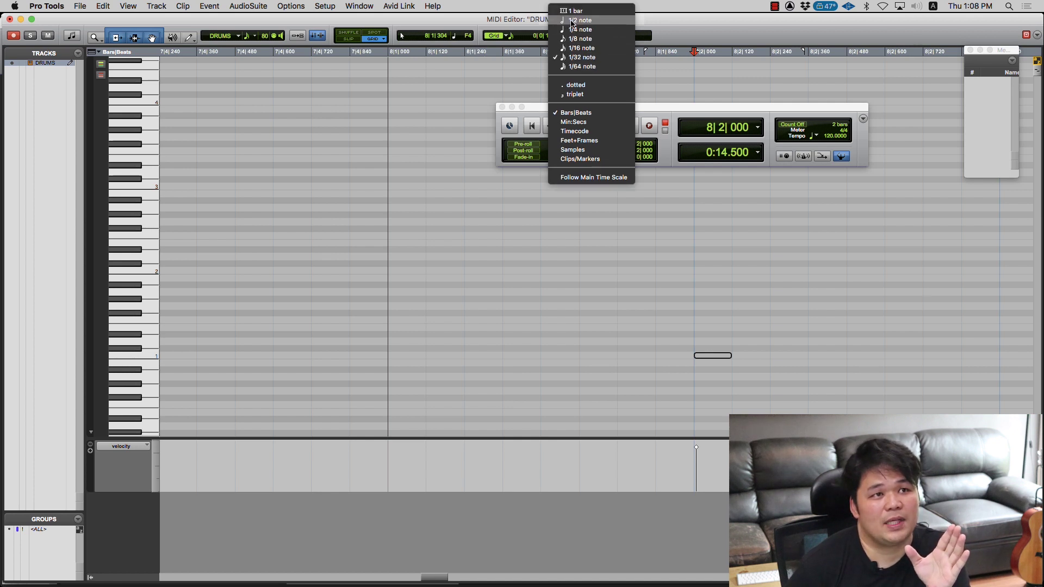
left_click(577, 48)
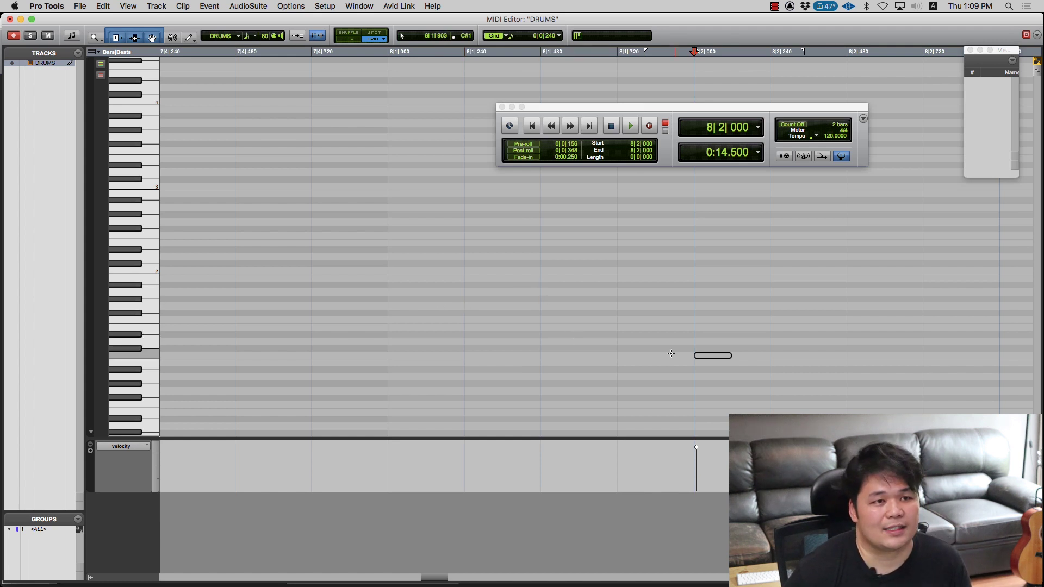
left_click_drag(701, 359, 414, 356)
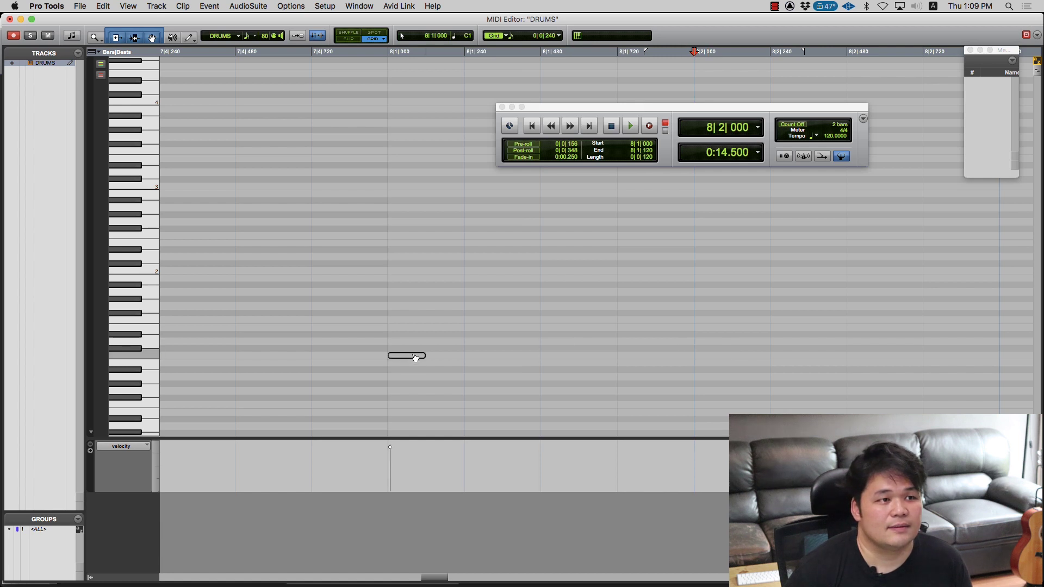
Copy the C1 note to D1 at 8|1|480, C1 at 8|2|000 and D1 at 8|2|480, and play the pattern from 8|1|000
left_click_drag(421, 360, 559, 346)
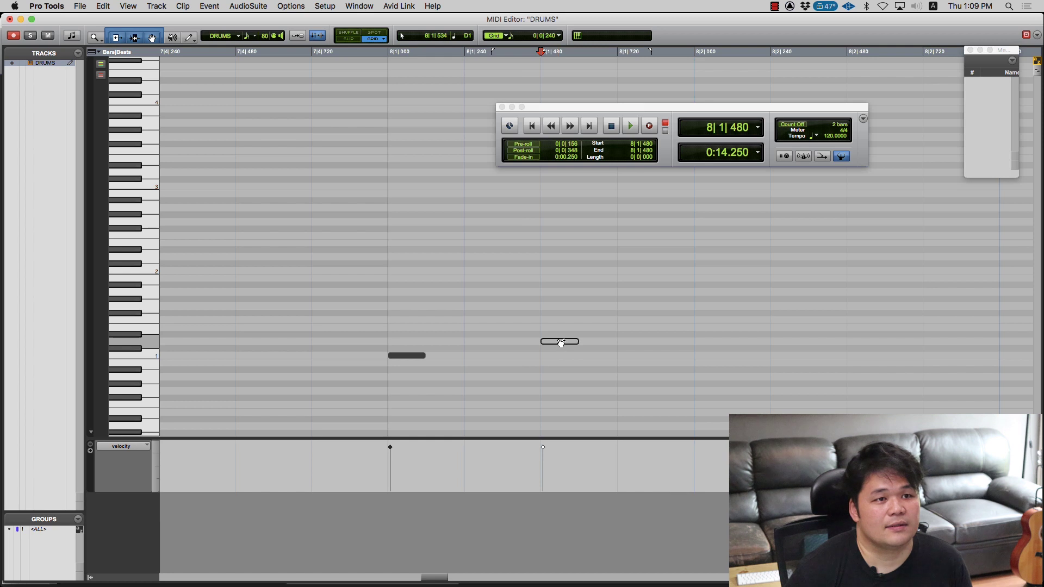
left_click(700, 358)
left_click_drag(855, 350, 855, 343)
left_click(386, 327)
key("space")
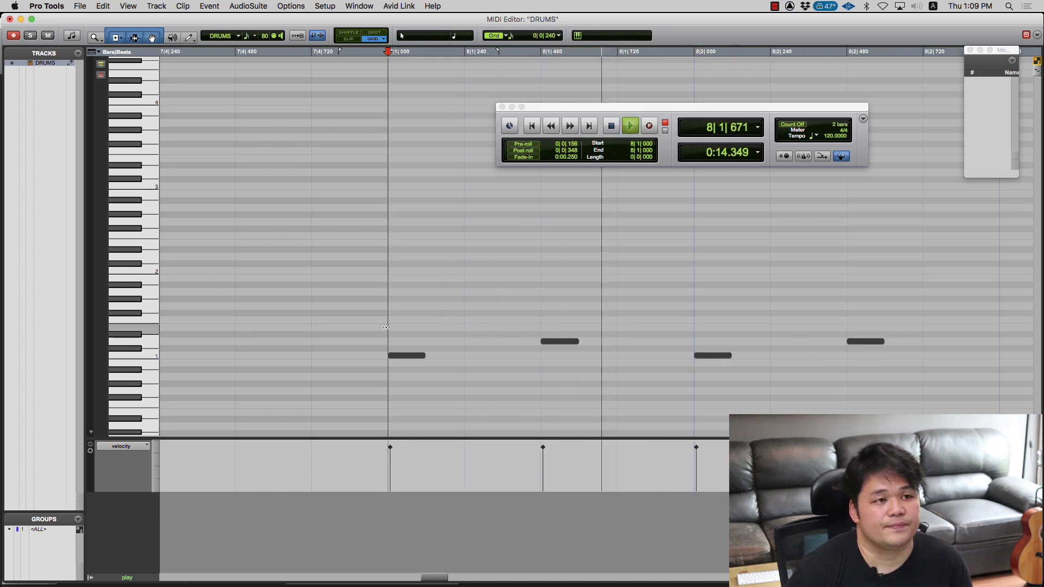
key("space")
Delete the notes from 8|2|000 onward and move the remaining D1 note to 8|2|000
key("super+bracketleft")
scroll(802, 170, "right", 2)
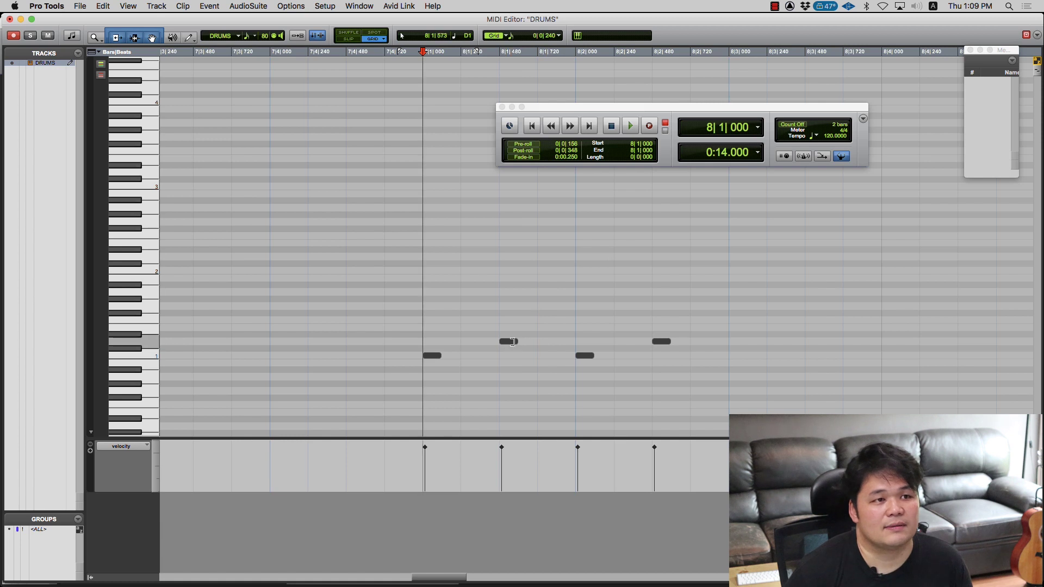
left_click_drag(563, 374, 692, 350)
key("Delete")
left_click_drag(560, 331, 743, 435)
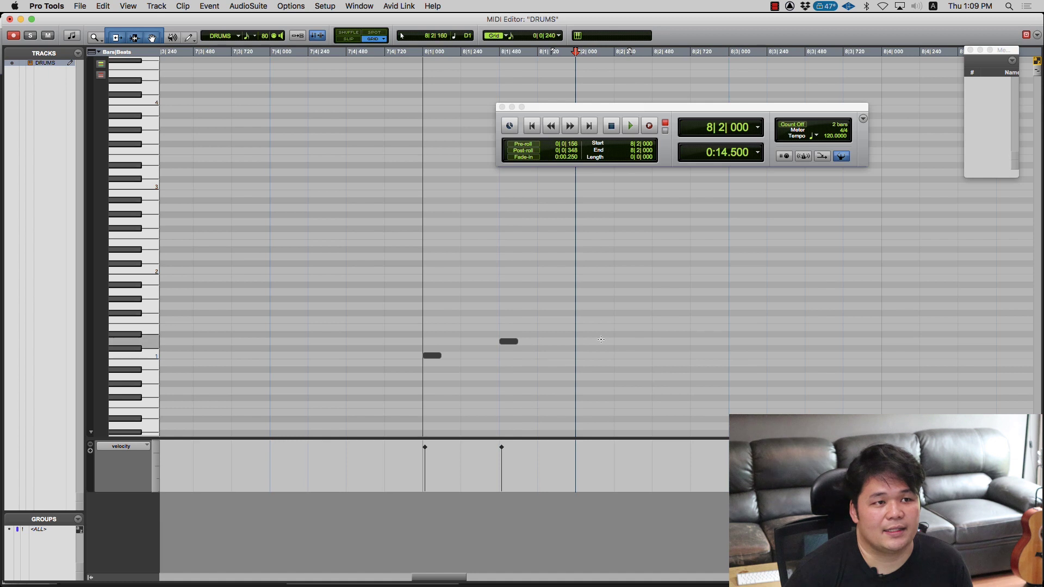
left_click_drag(515, 342, 595, 349)
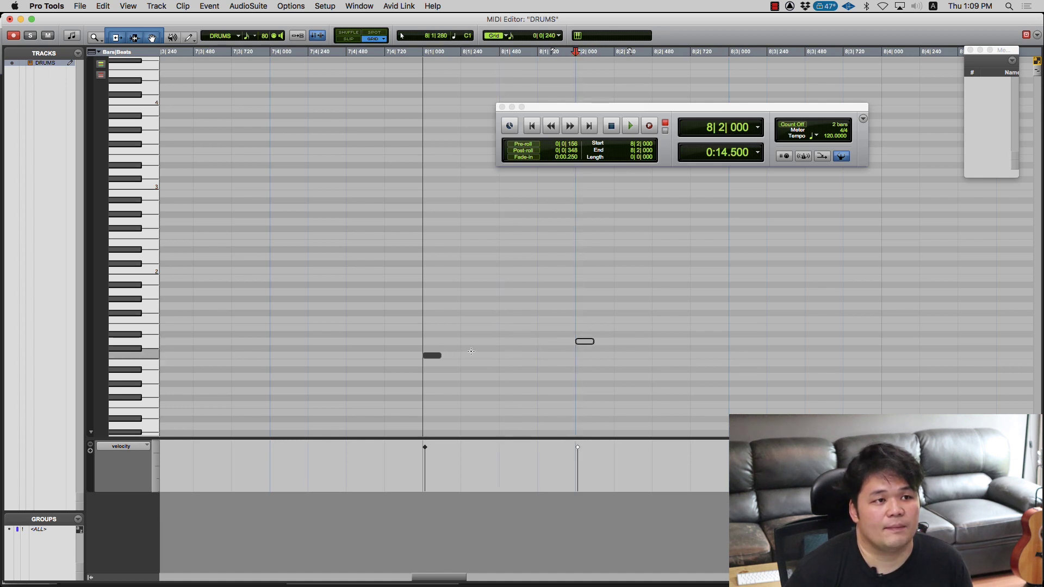
Copy the C1 and D1 notes together to 8|3|000 and 8|4|000, and play the bar from 8|1|000
left_click_drag(628, 325, 433, 360)
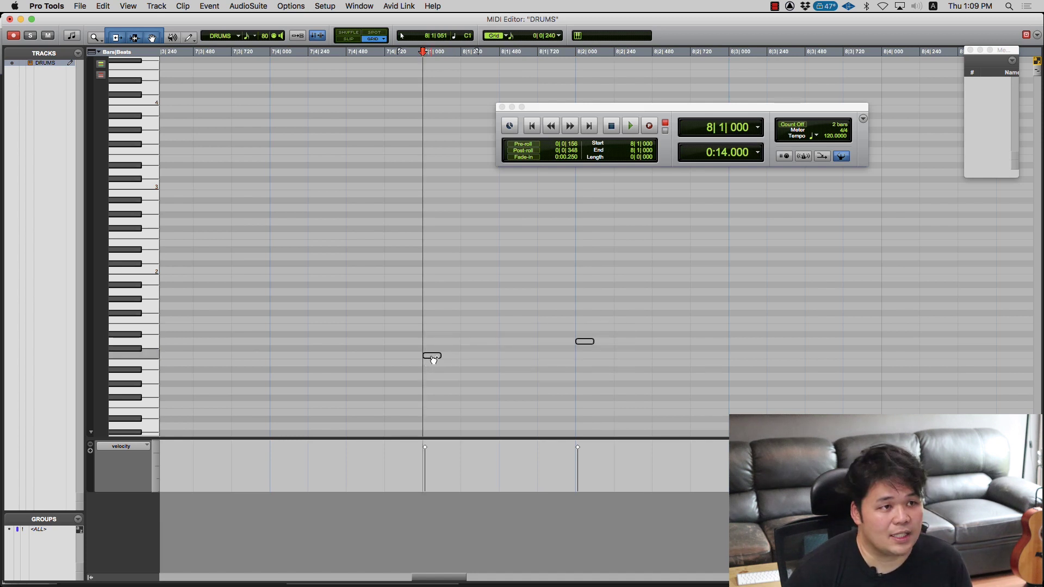
left_click_drag(433, 361, 739, 360)
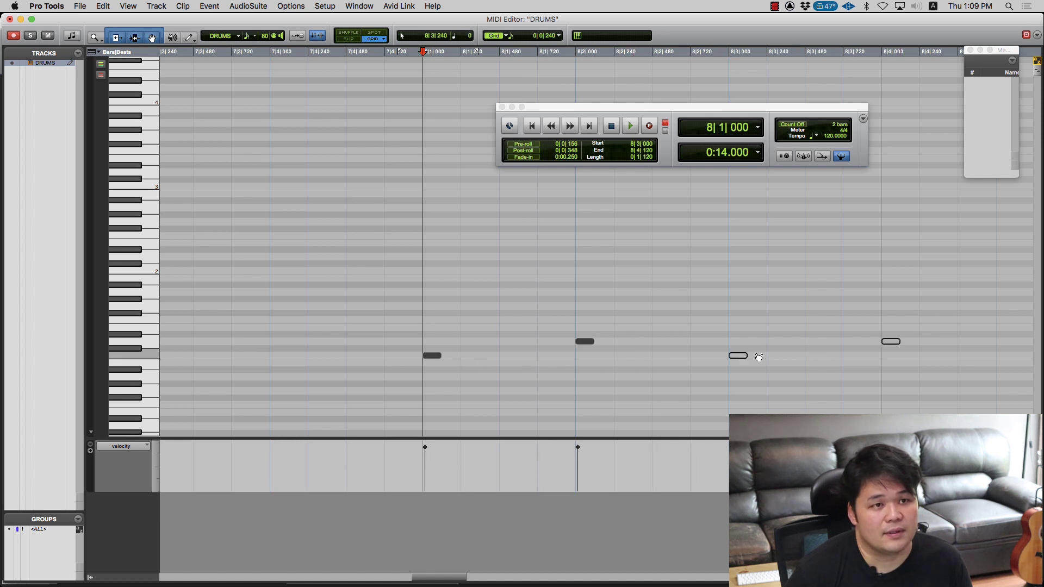
left_click(419, 343)
key("space")
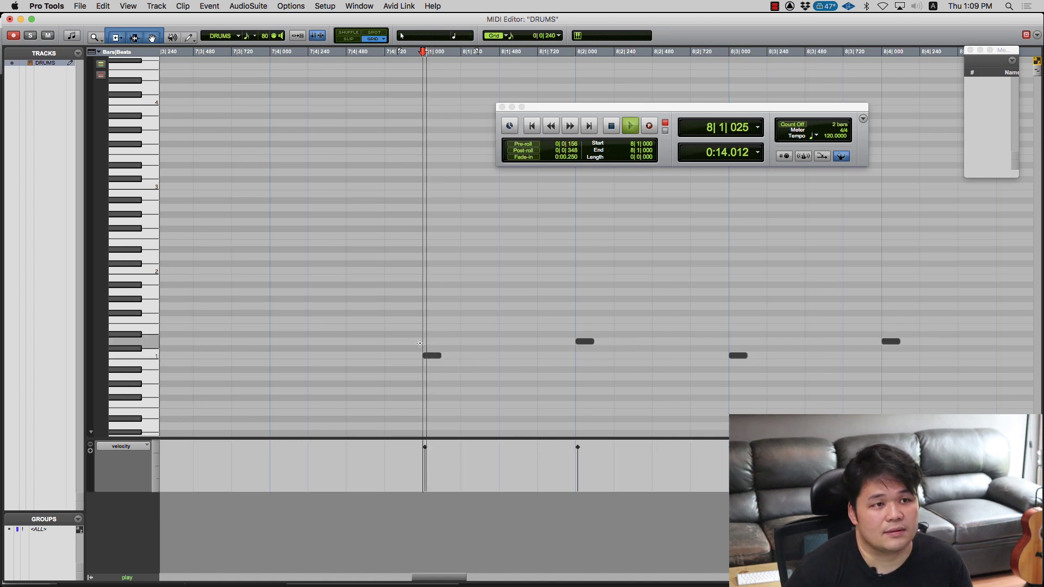
key("space")
key("super+bracketleft")
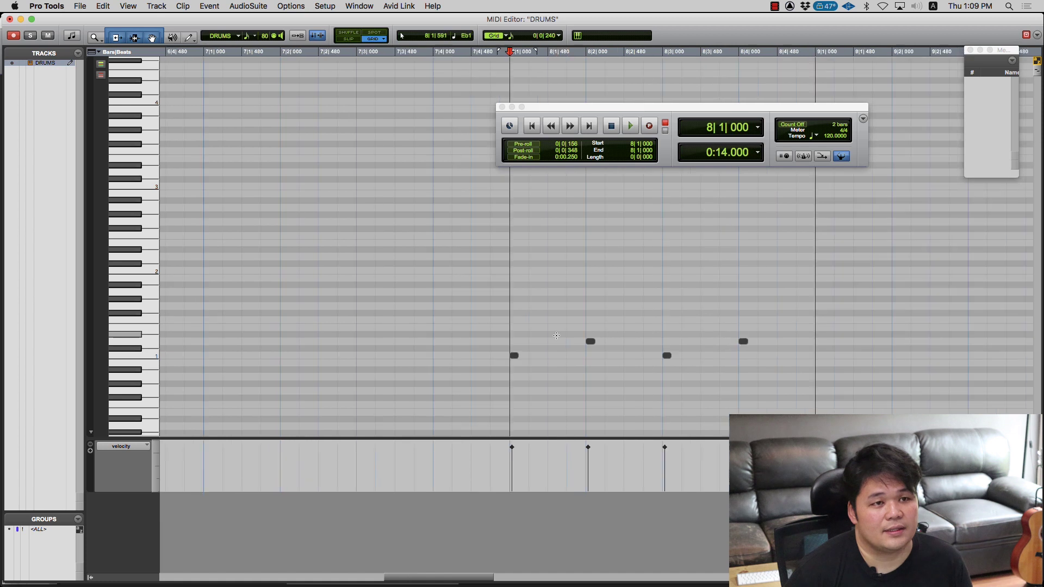
key("space")
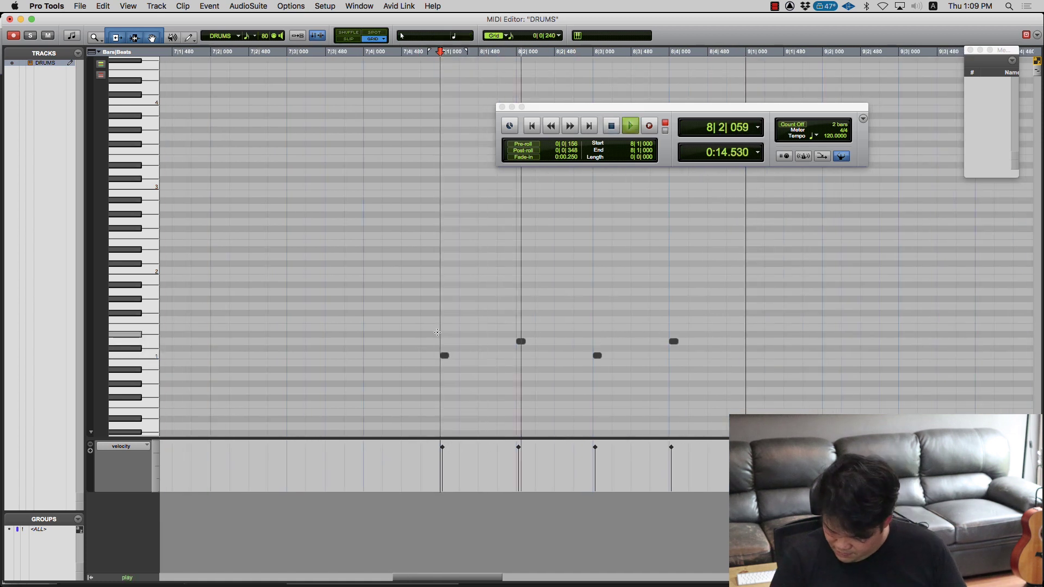
key("space")
Duplicate the bar's four kick and snare notes to start at 9|1|000 and play back both bars
left_click_drag(713, 327, 750, 358)
left_click(449, 335)
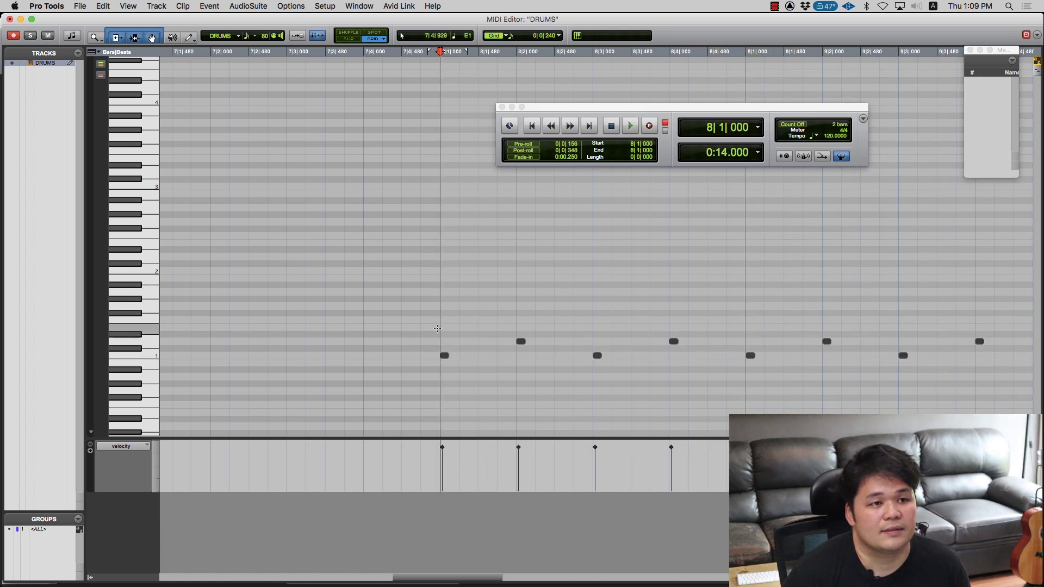
key("space")
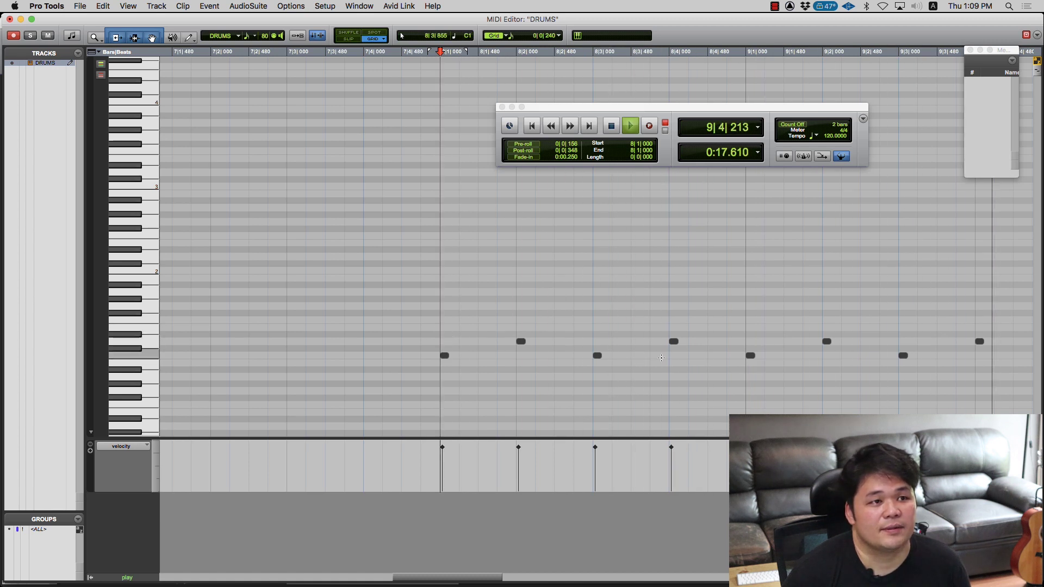
key("space")
Copy the C1 note at 8|1|000 up to F#1 and repeat the F#1 note on every beat through 9|4|000
left_click(445, 356)
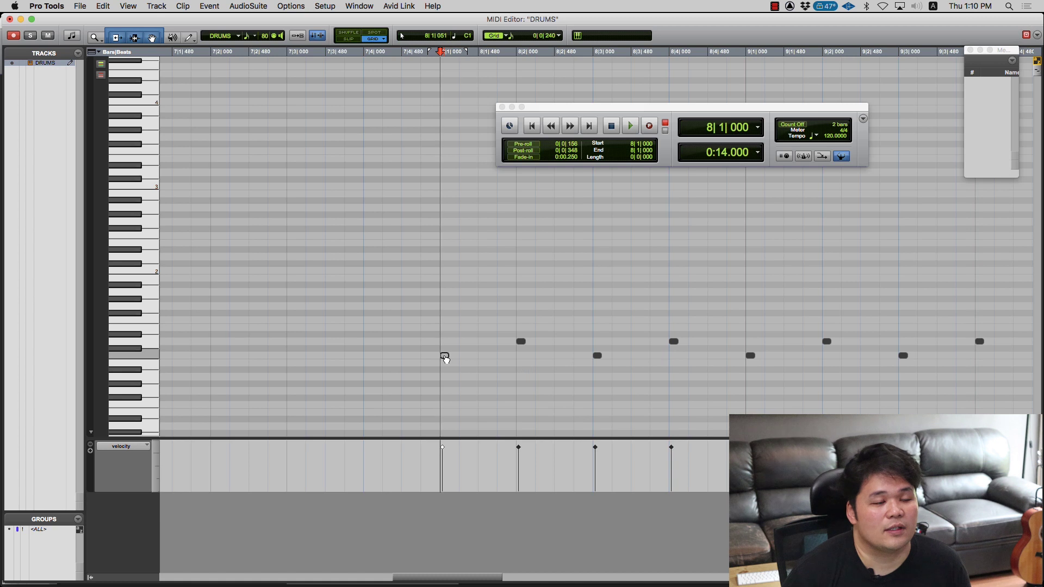
left_click_drag(446, 356, 444, 314)
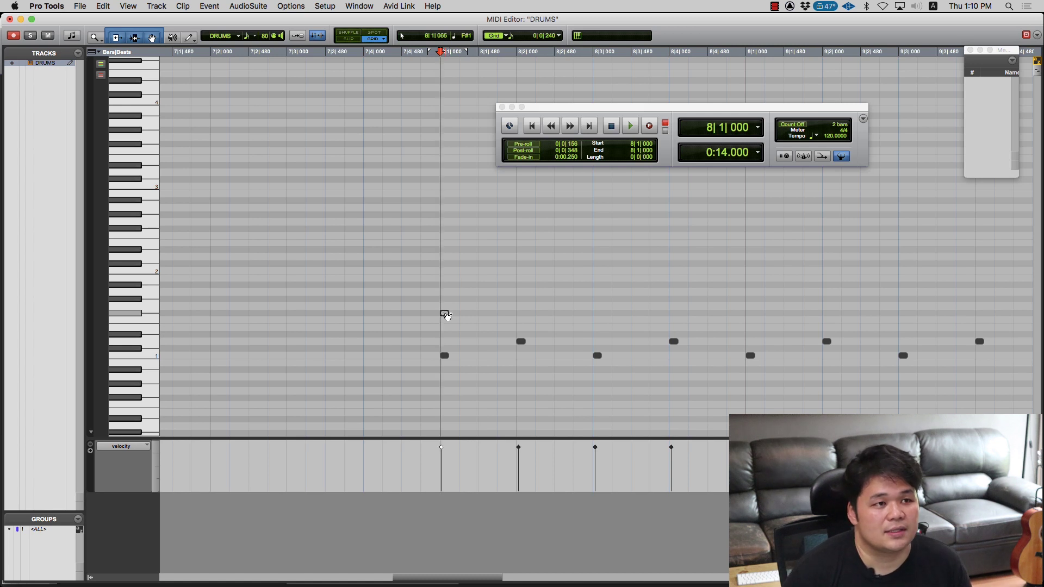
left_click(520, 314)
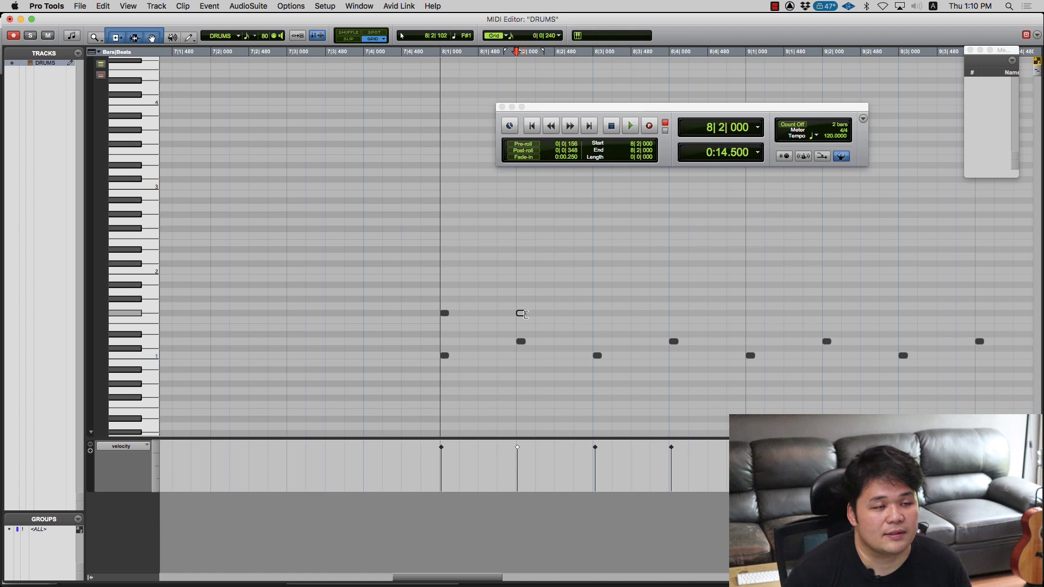
left_click(597, 314)
left_click(674, 314)
left_click(751, 313)
left_click(827, 314)
left_click(903, 314)
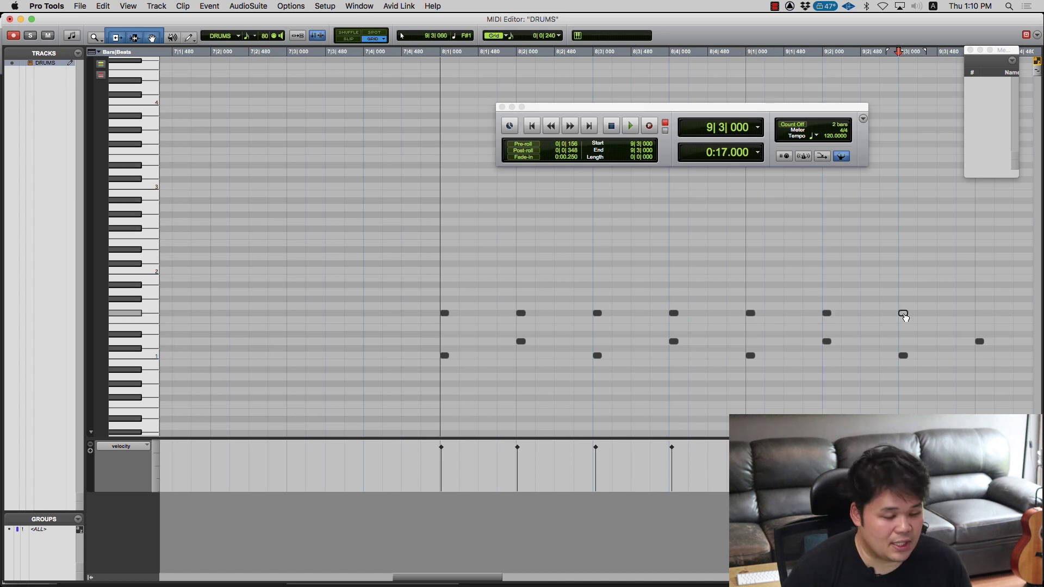
left_click(980, 314)
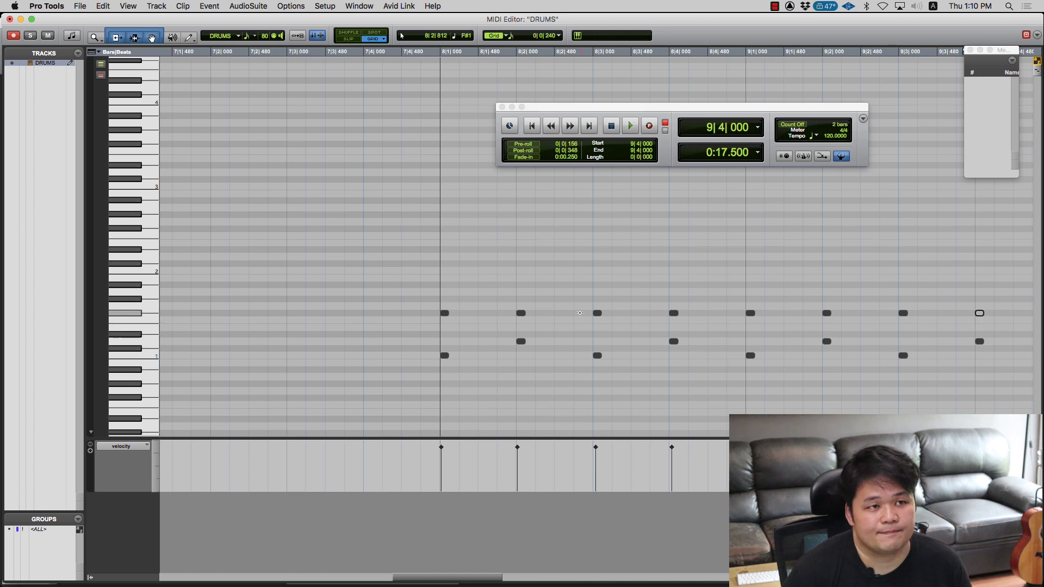
Play back the kick, snare and hi-hat pattern from 7|4|720 and again from 8|1|000
left_click(420, 298)
key("space")
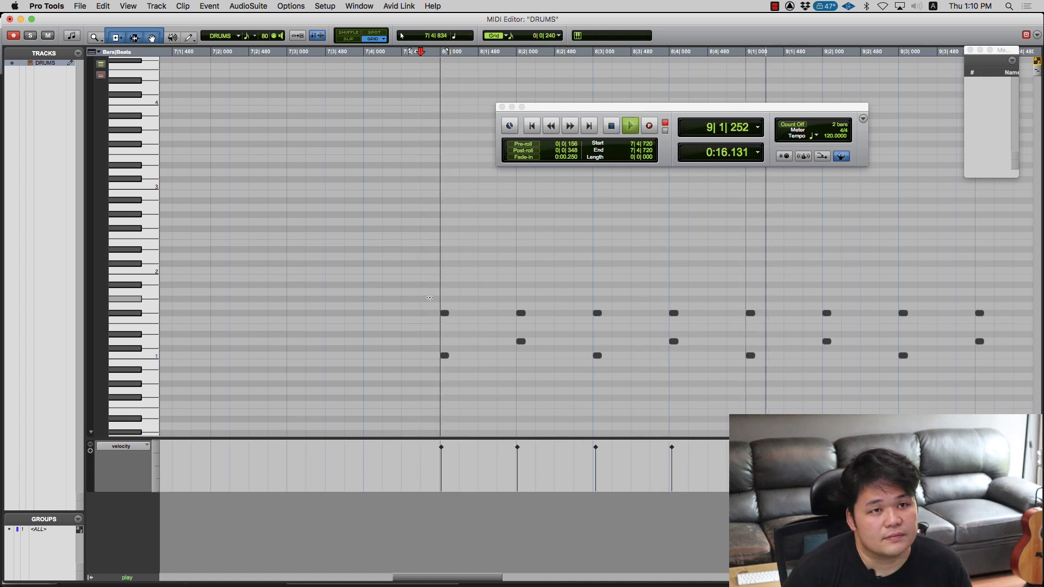
key("space")
left_click(465, 304)
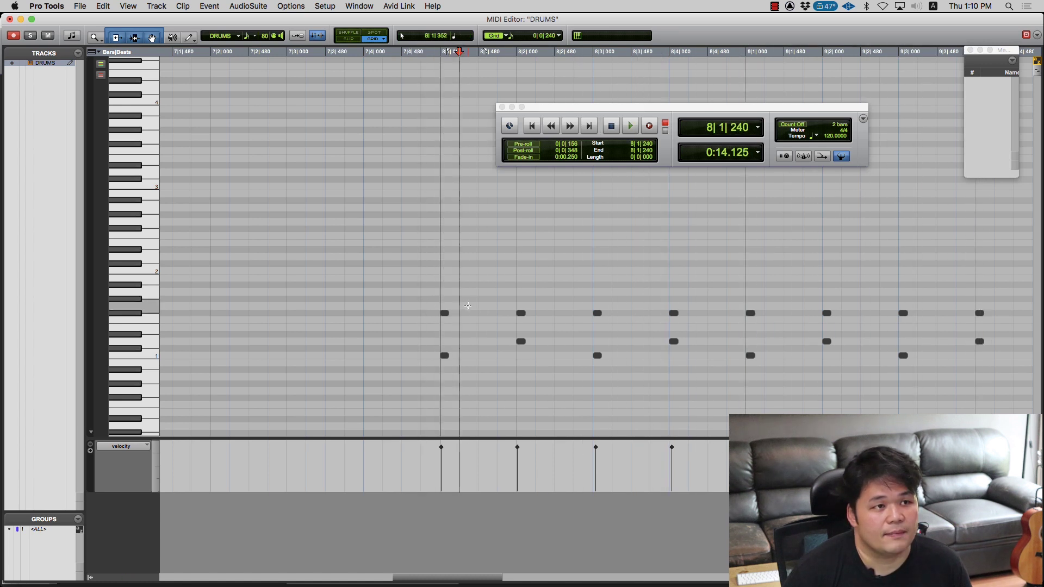
left_click(478, 309)
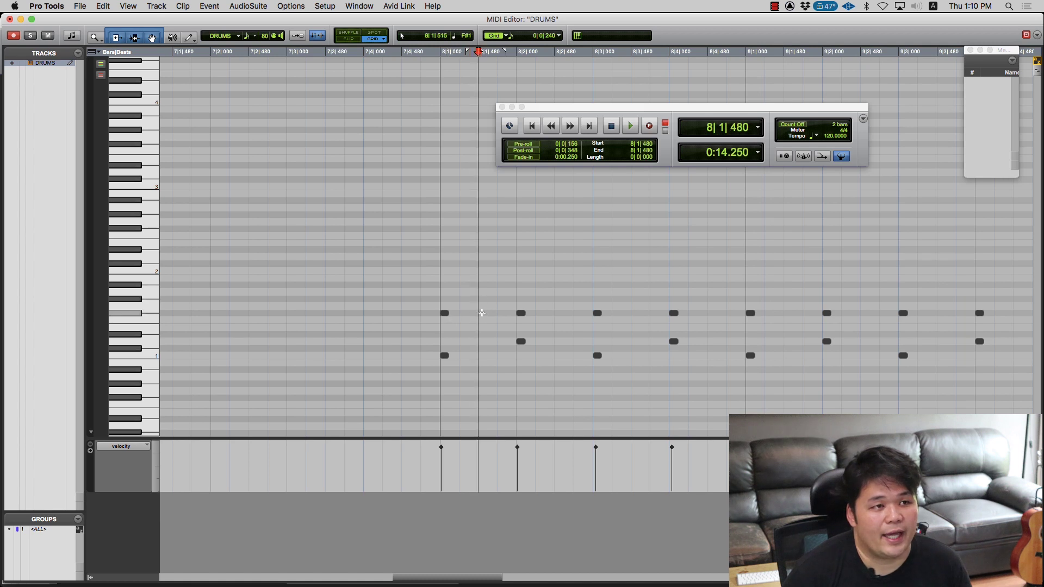
left_click_drag(480, 310, 487, 318)
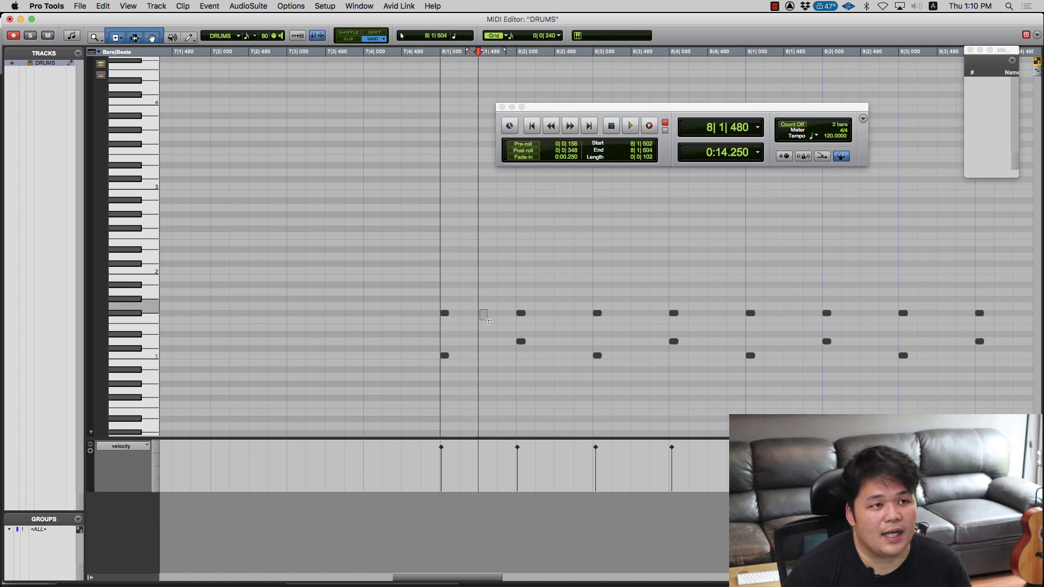
left_click(443, 307)
key("space")
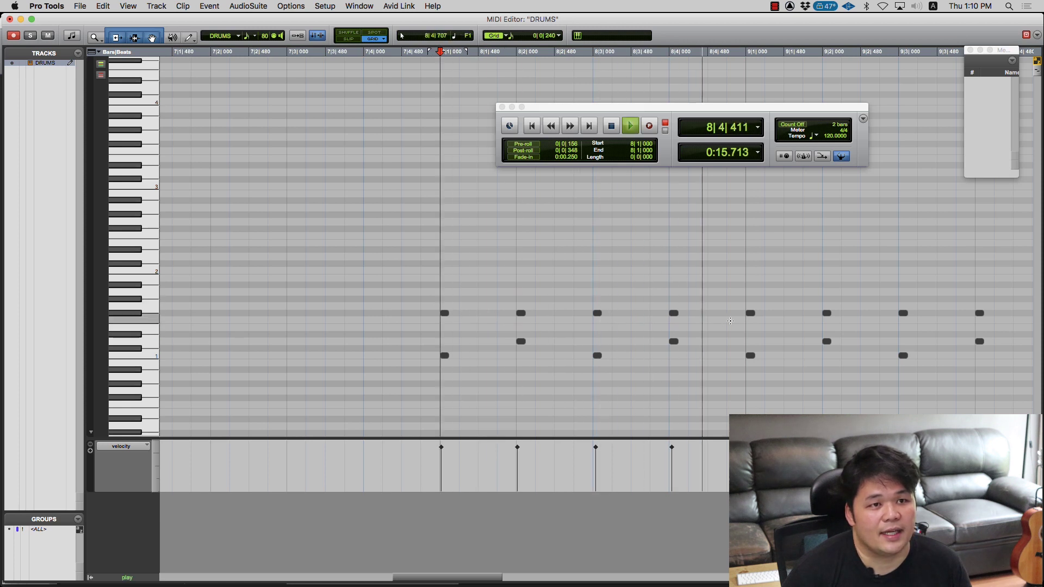
key("space")
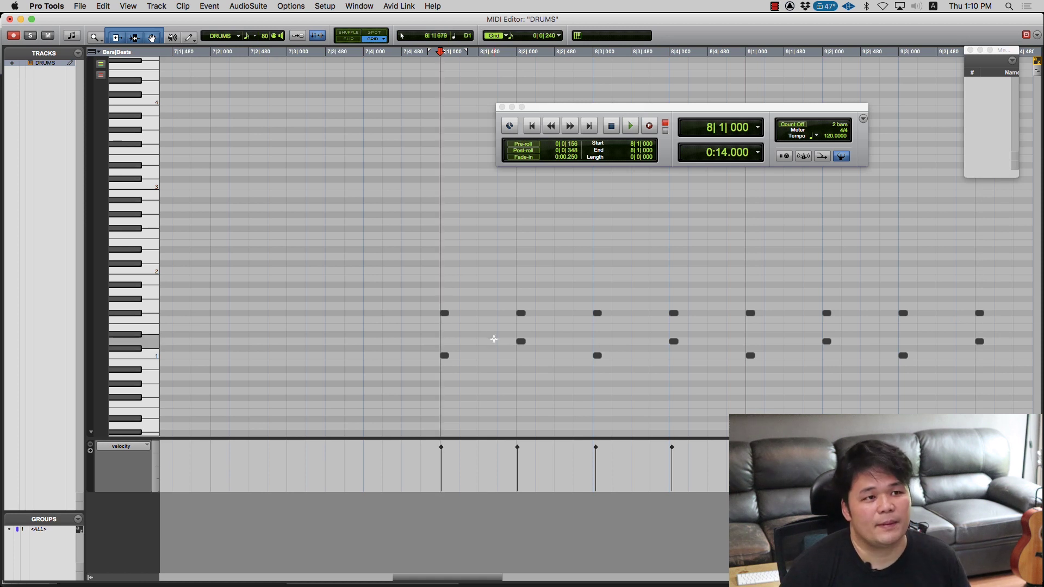
left_click(444, 314)
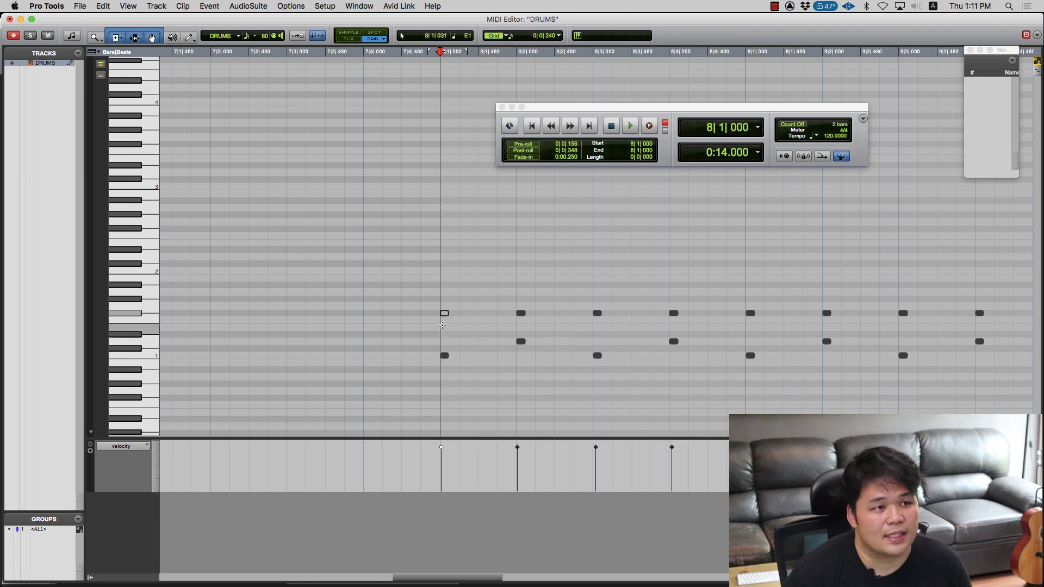
left_click_drag(445, 314, 481, 313)
key("Delete")
Draw an F#1 note at 8|1|480 with the Pencil tool and trim its end to 8|1|652
key("F10")
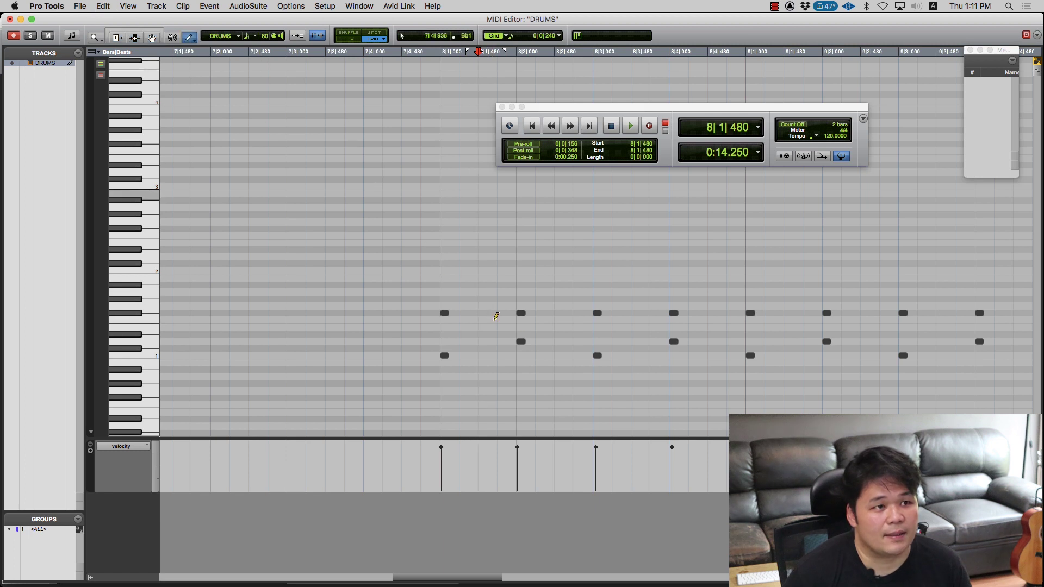
left_click(484, 313)
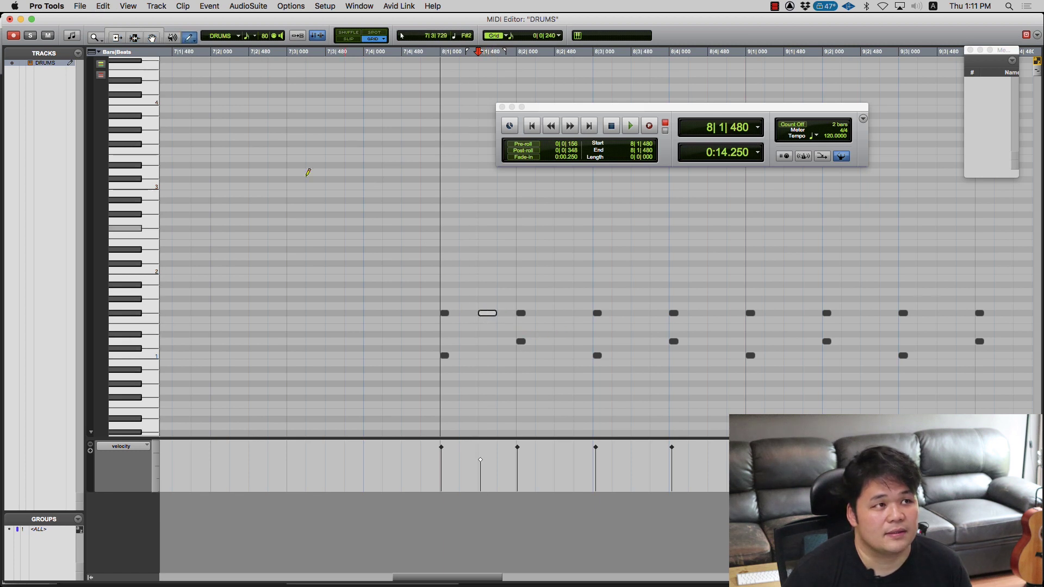
left_click(159, 35)
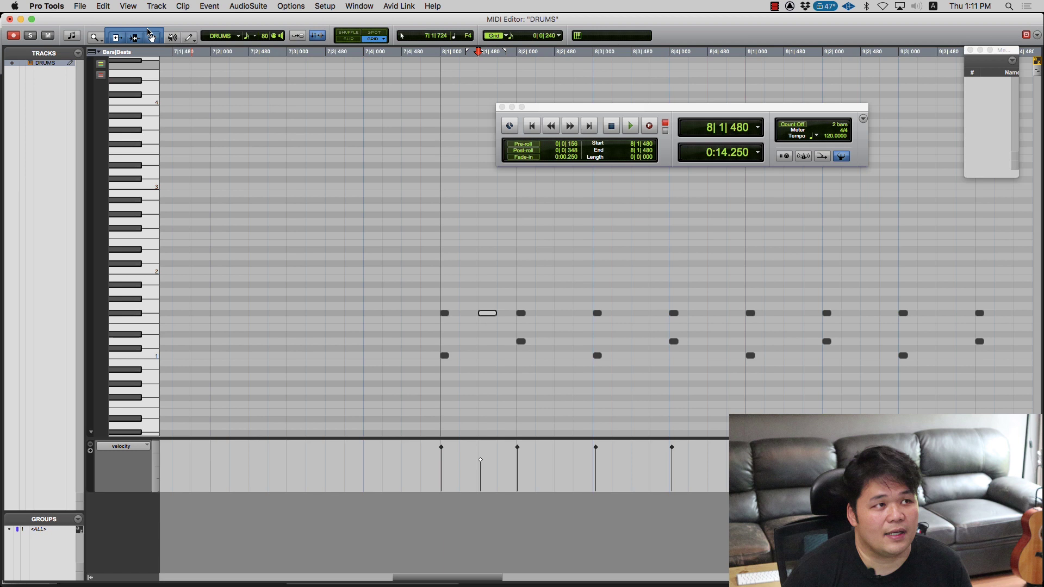
left_click(483, 314)
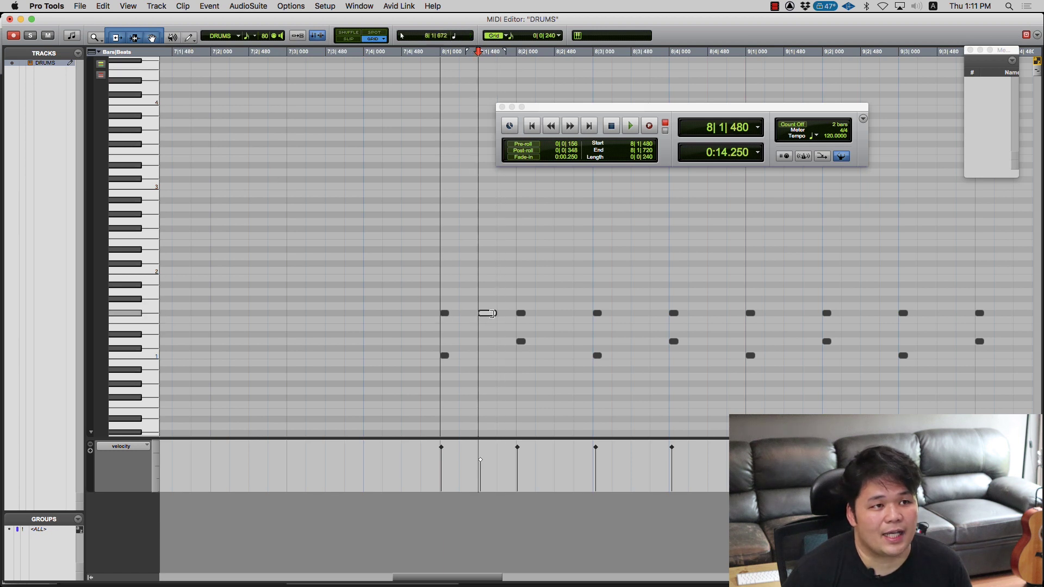
left_click_drag(478, 303, 498, 303)
left_click(487, 314)
left_click(483, 321)
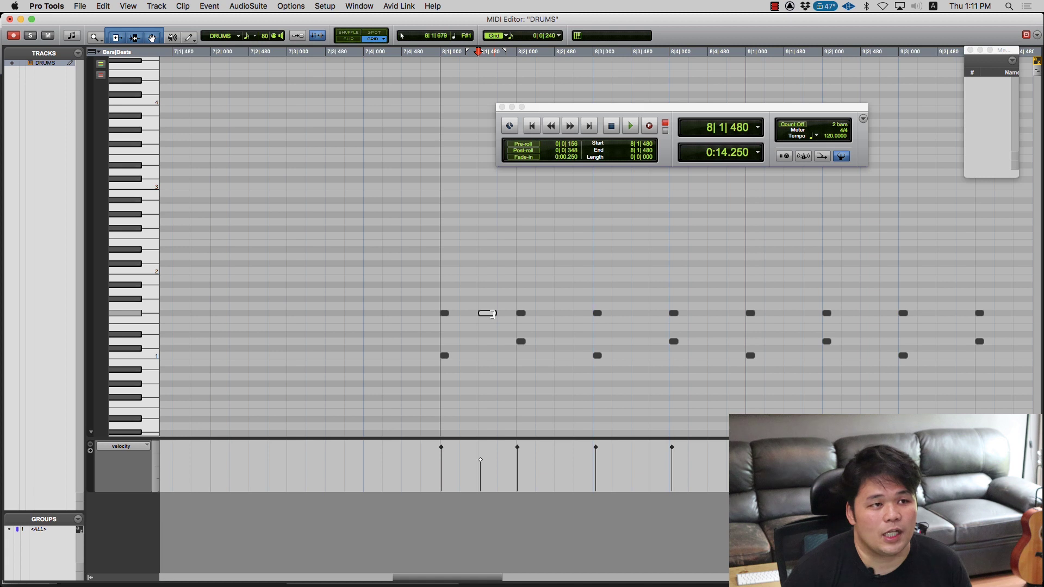
left_click(481, 315)
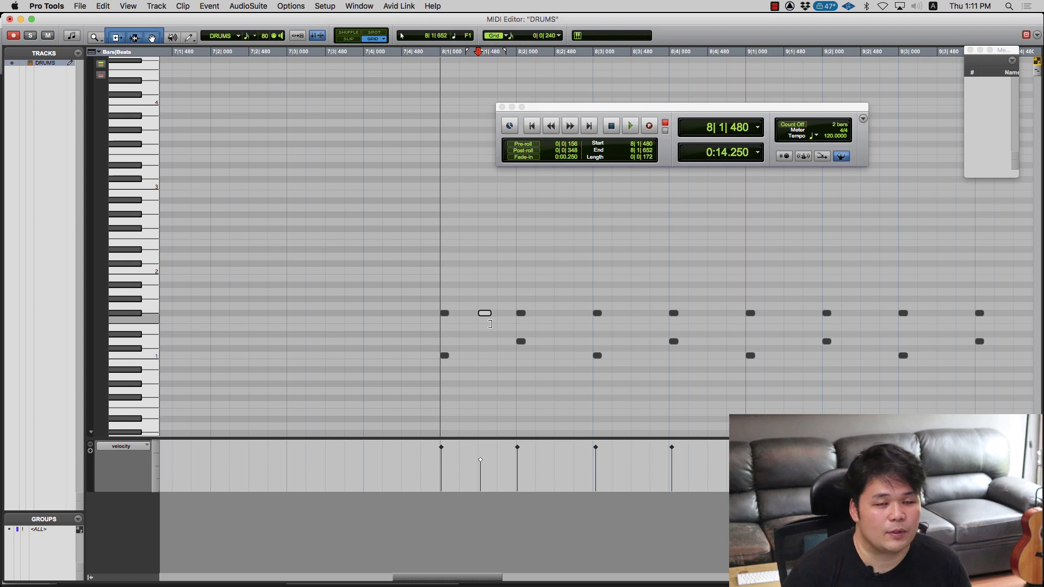
left_click(496, 318)
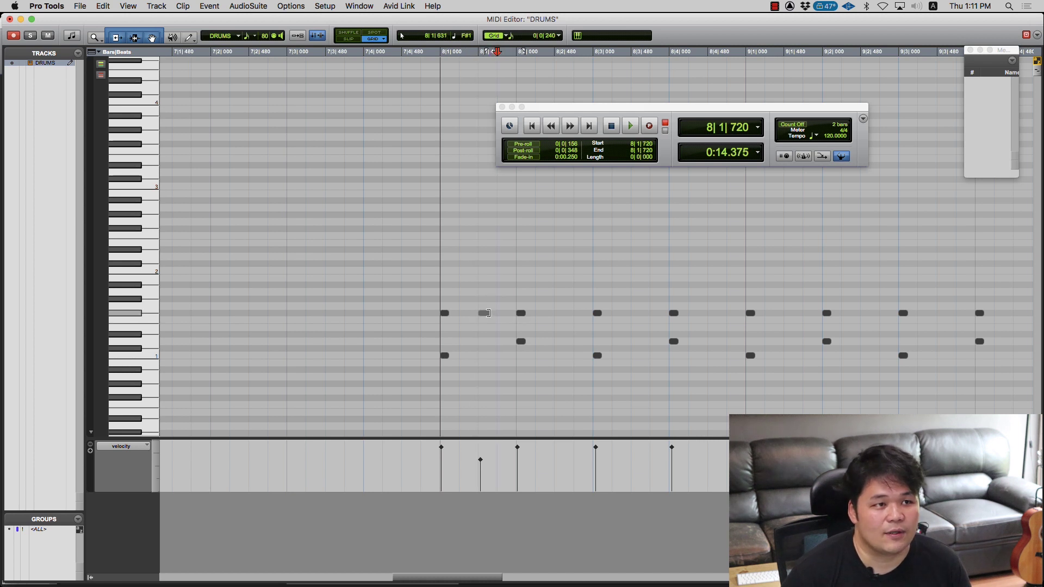
Play the pattern from 8|1|000 to hear the added off-beat hi-hat
left_click(437, 348)
key("space")
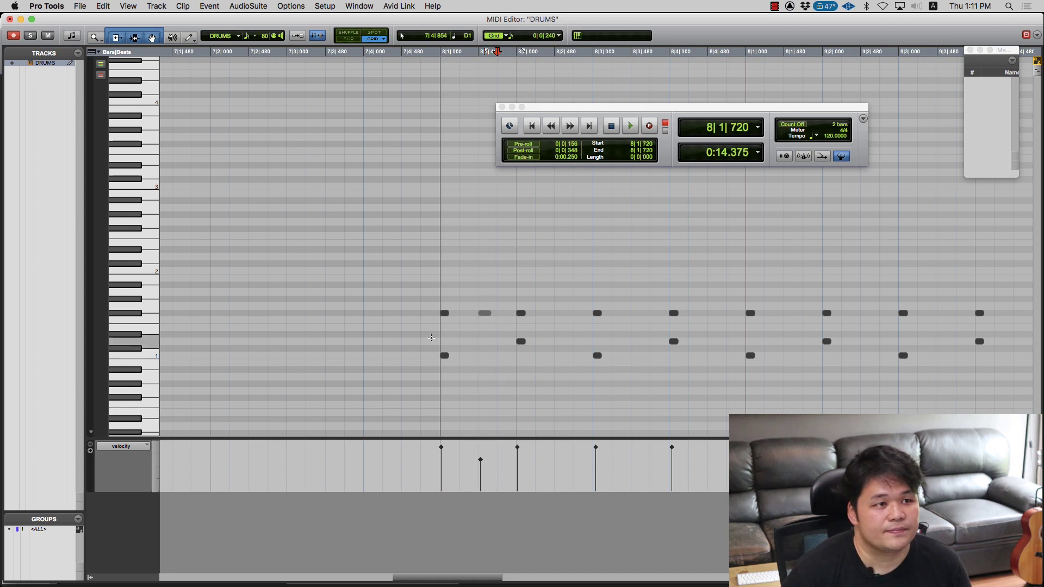
key("space")
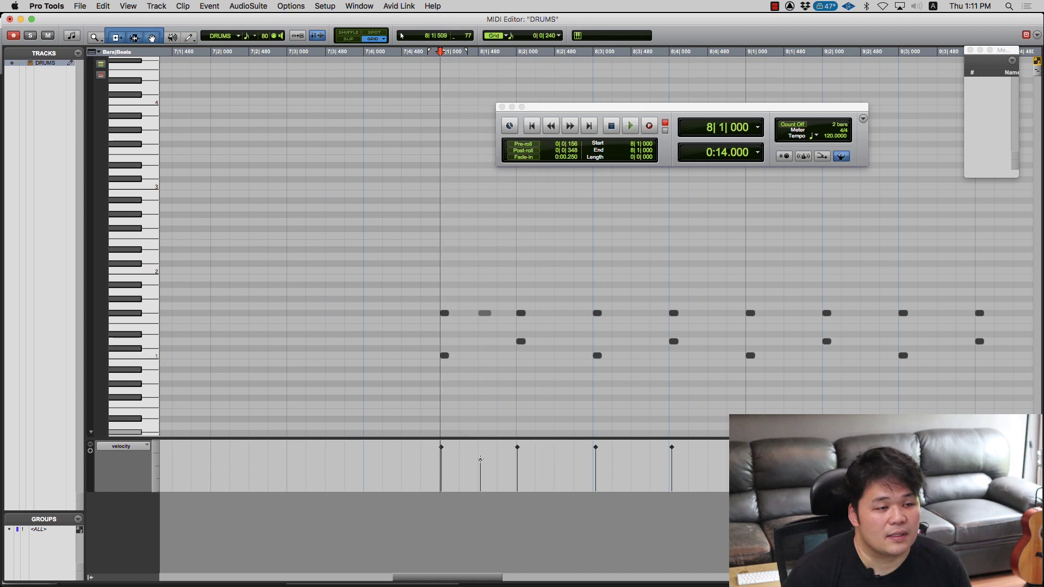
Lower the 8|1|480 F#1 note's velocity, copy the note to 8|2|480, 8|3|480 and 8|4|480, and play from 7|4|720
left_click(481, 462)
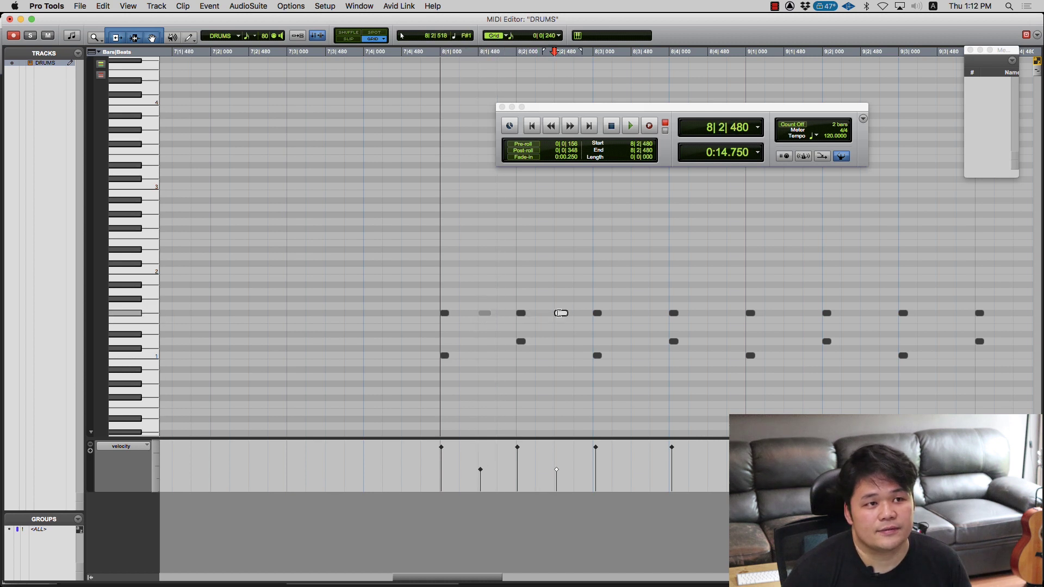
left_click(636, 314)
left_click(713, 314)
left_click(414, 353)
key("space")
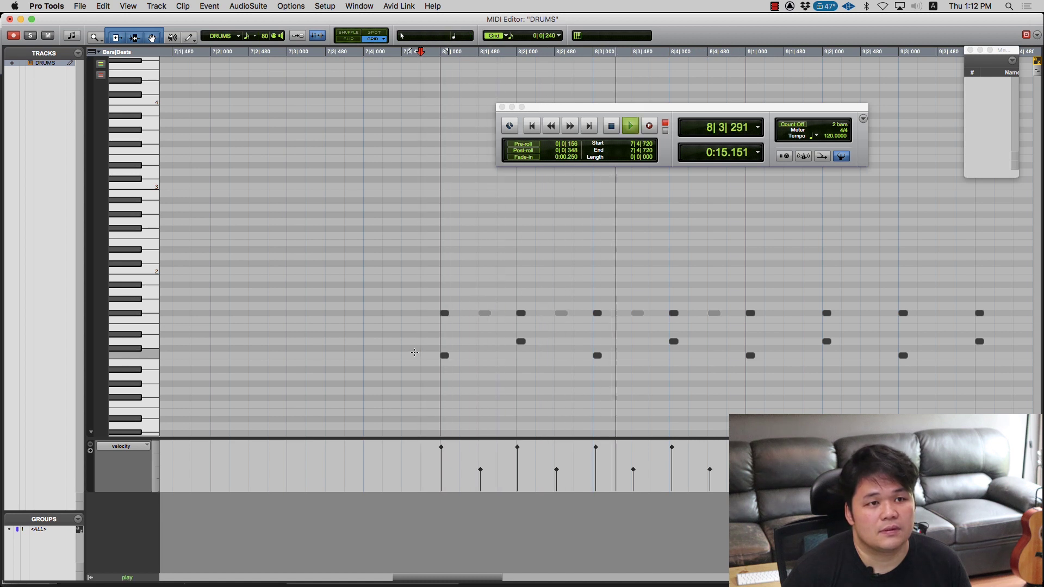
key("space")
Raise the velocities of the four off-beat F#1 notes in bar 8 to about 111 to 116
left_click(478, 467)
left_click(480, 469)
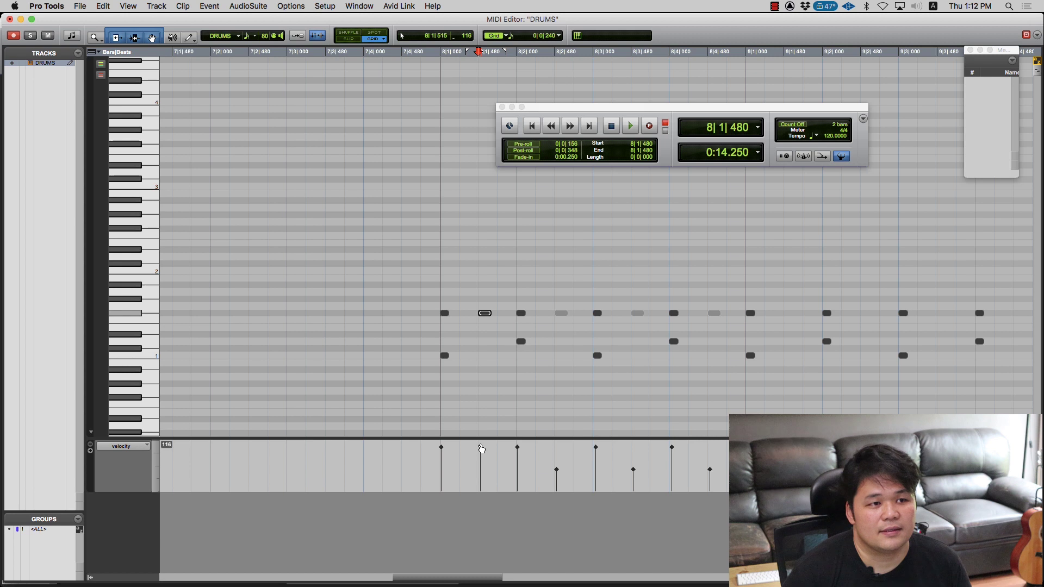
left_click_drag(559, 471, 560, 451)
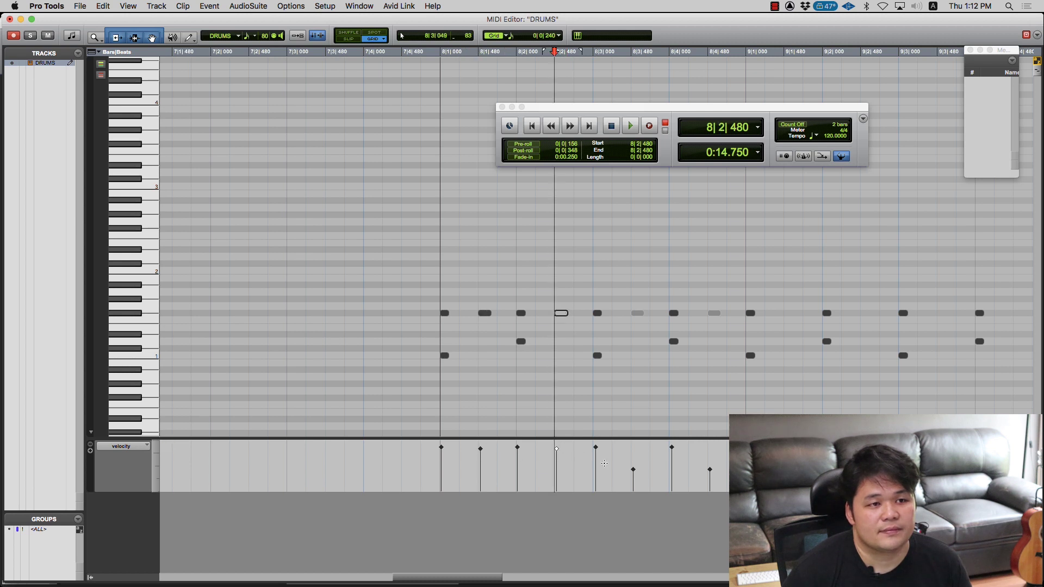
left_click_drag(634, 471, 634, 448)
left_click_drag(712, 473, 712, 450)
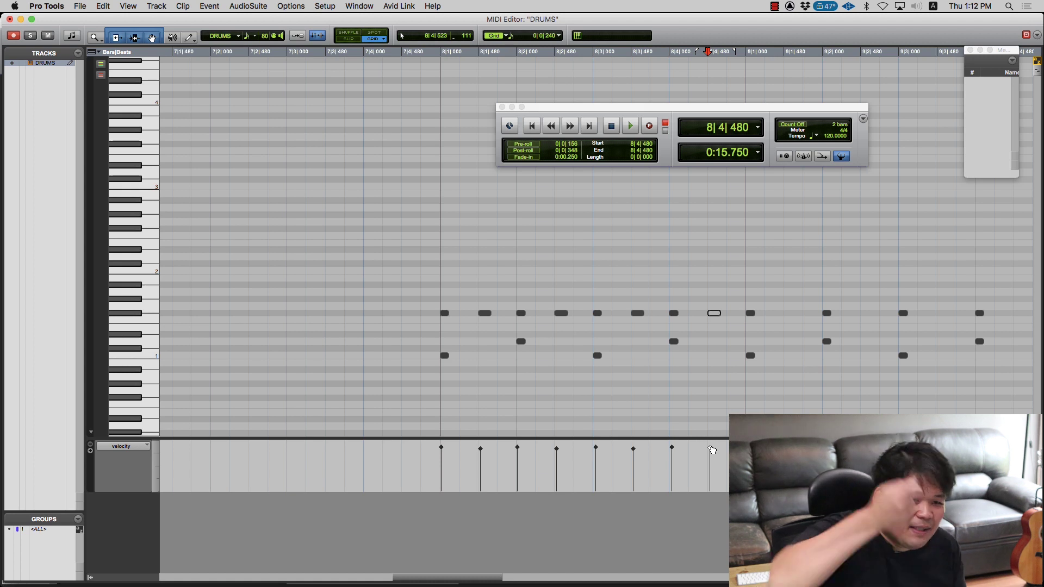
Play back bar 8 twice from 7|4|480 to hear the equally loud hi-hats
key("space")
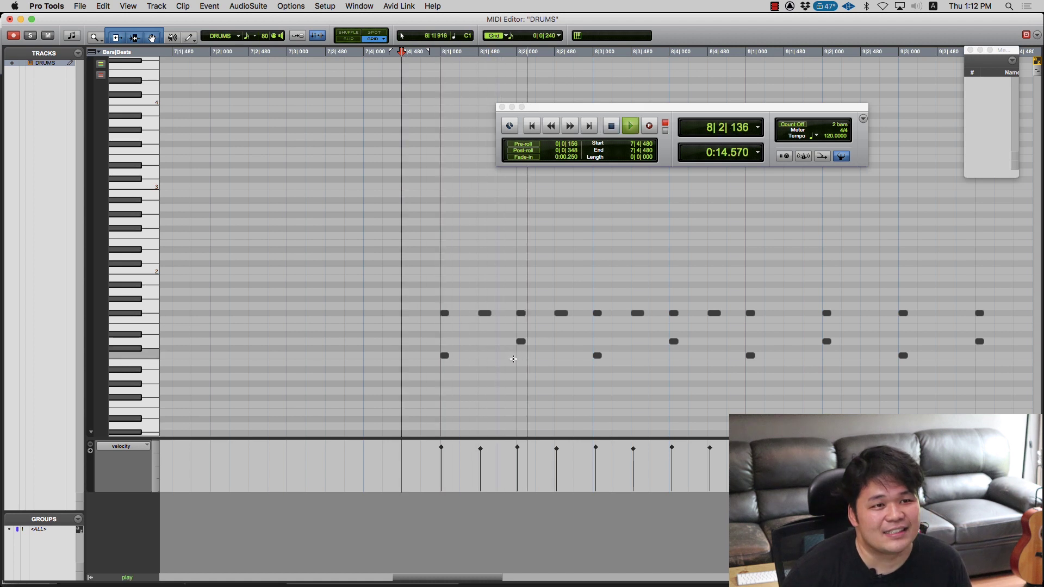
key("space")
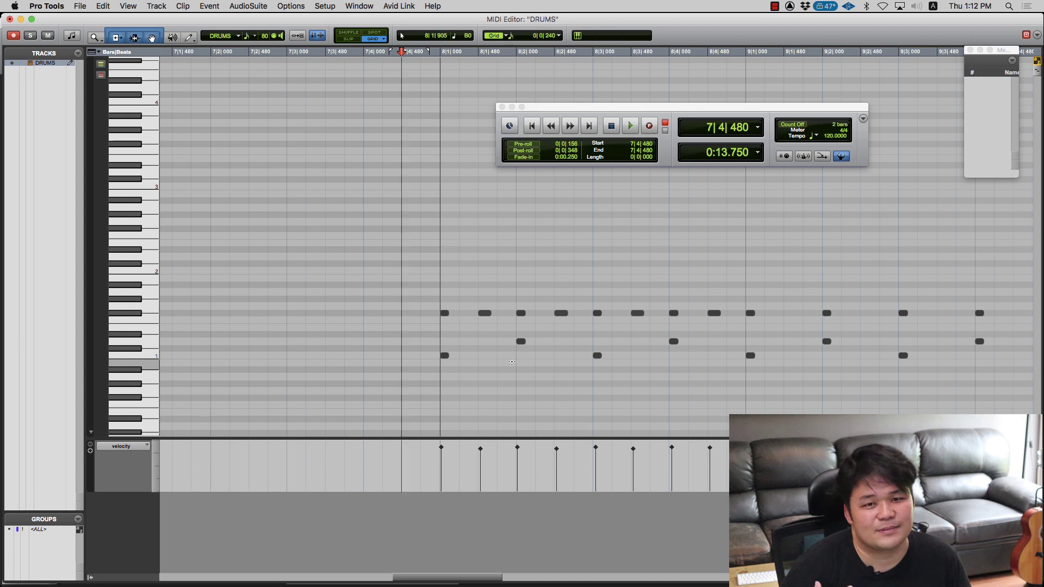
key("space")
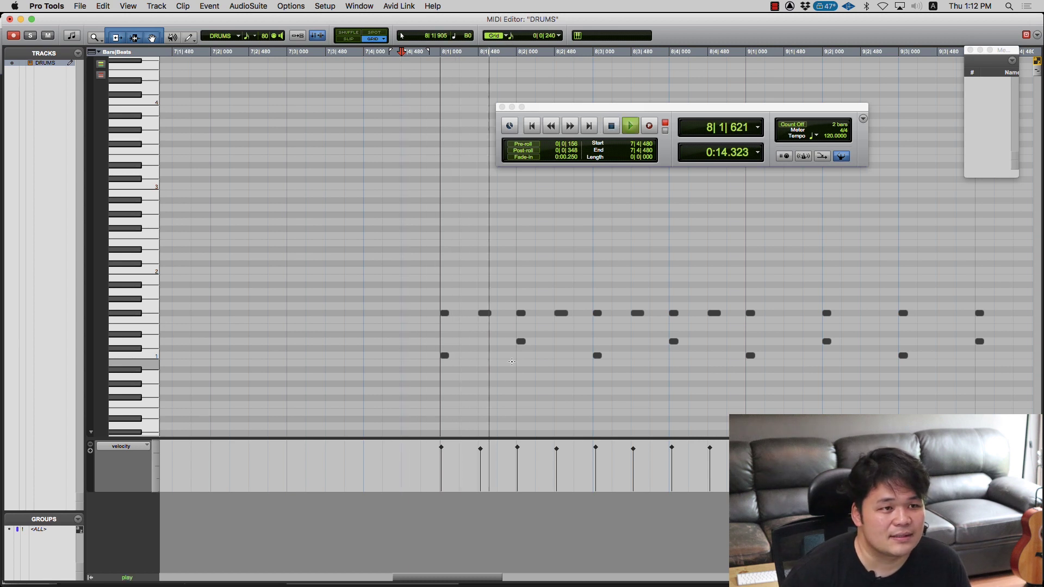
key("space")
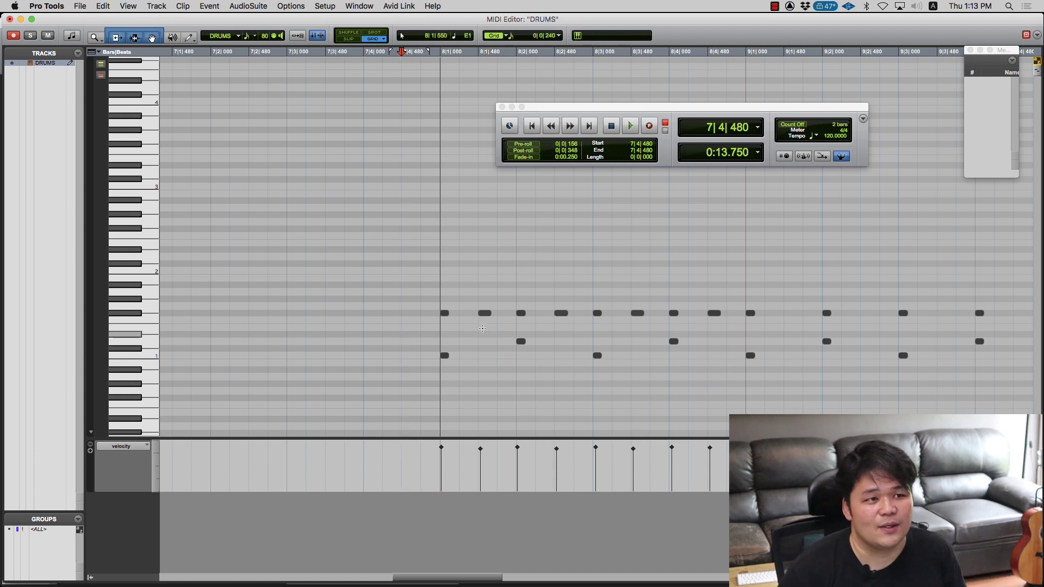
Lower the velocities of the four off-beat F#1 notes in bar 8 to about 60 and play from 7|4|000
left_click_drag(480, 449, 480, 468)
left_click_drag(554, 448, 558, 466)
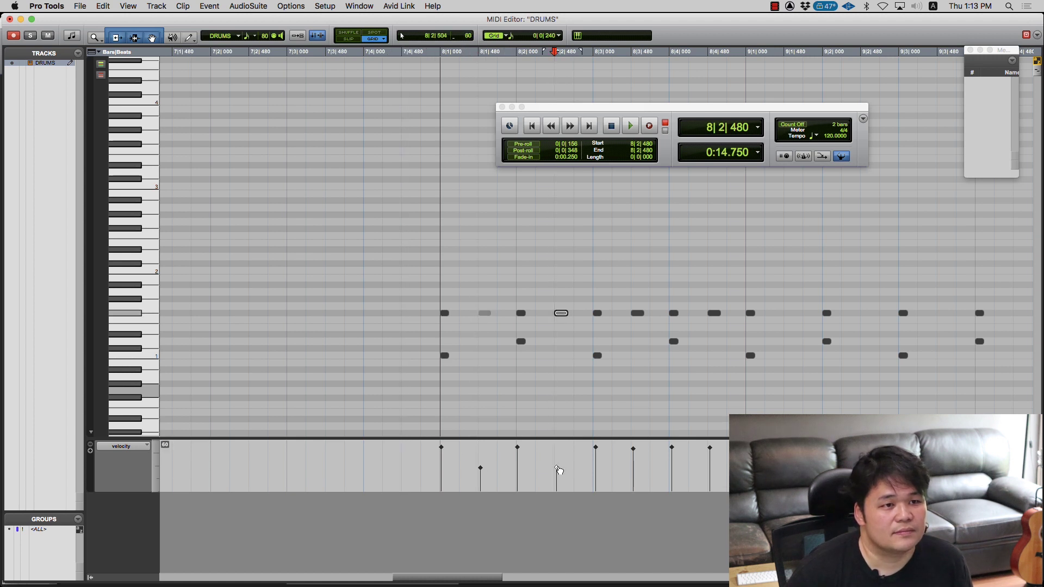
left_click_drag(632, 449, 633, 467)
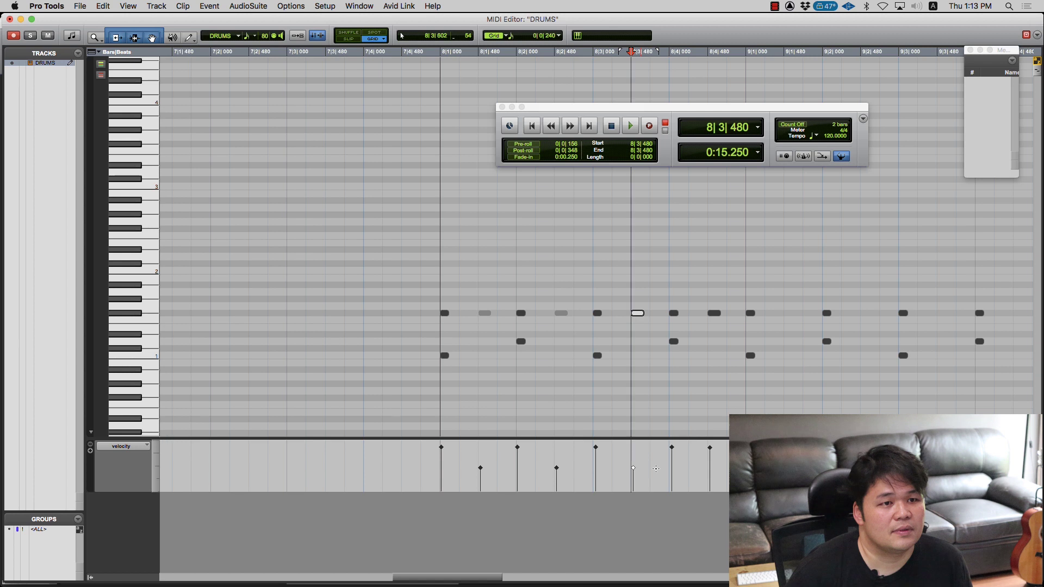
left_click_drag(710, 448, 710, 472)
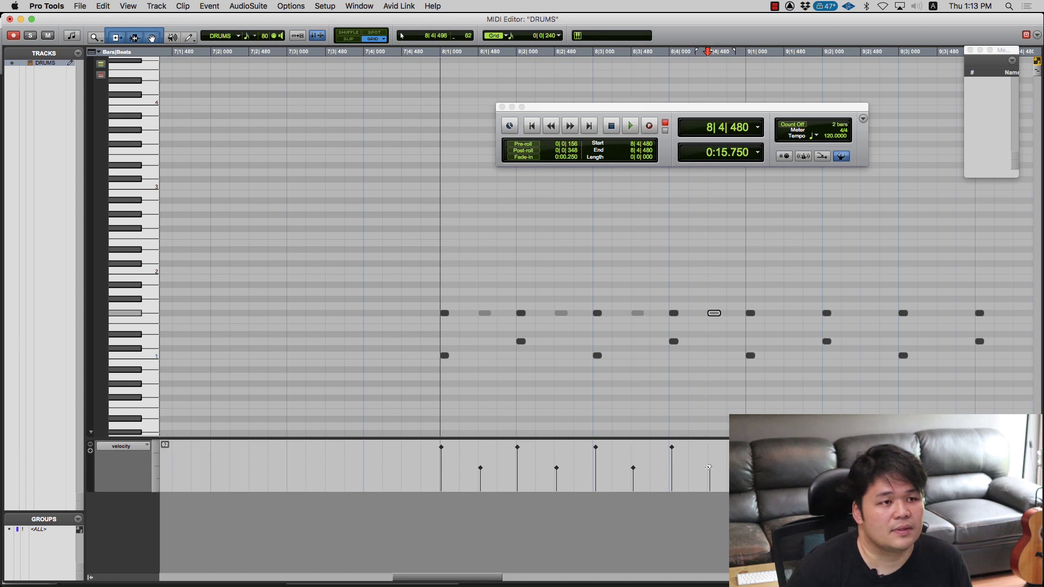
left_click(363, 403)
key("space")
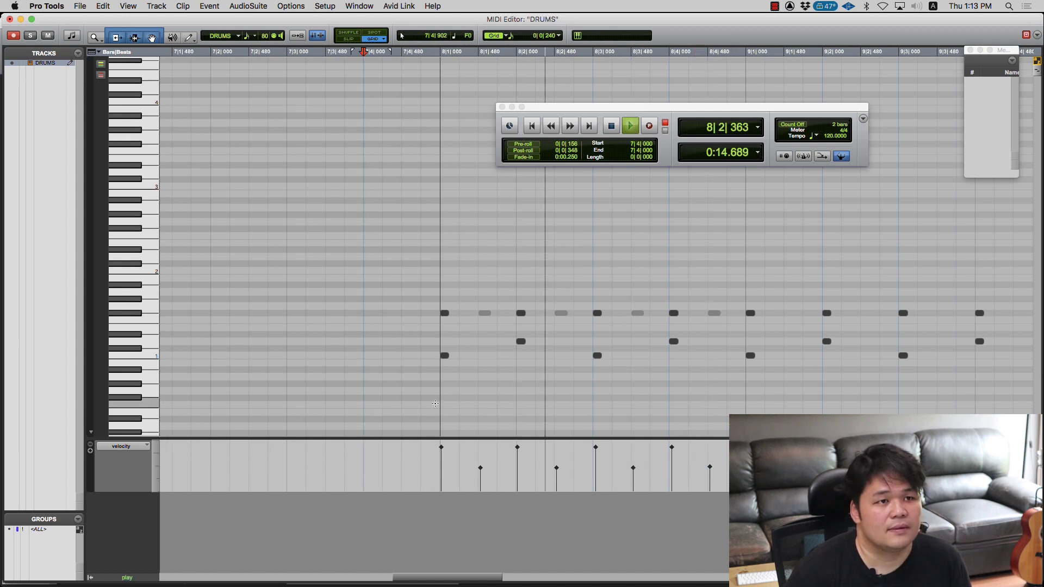
key("space")
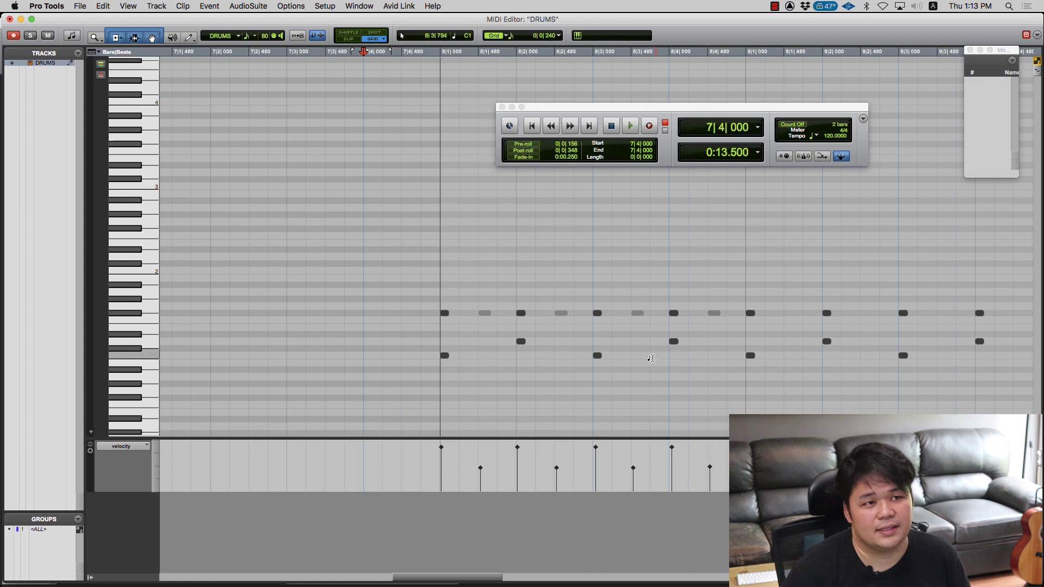
Copy the C1 kick note at 8|3|000 to 8|3|480 and play the pattern from 8|1|000
left_click(581, 367)
scroll(587, 370, "right", 1)
left_click(592, 373)
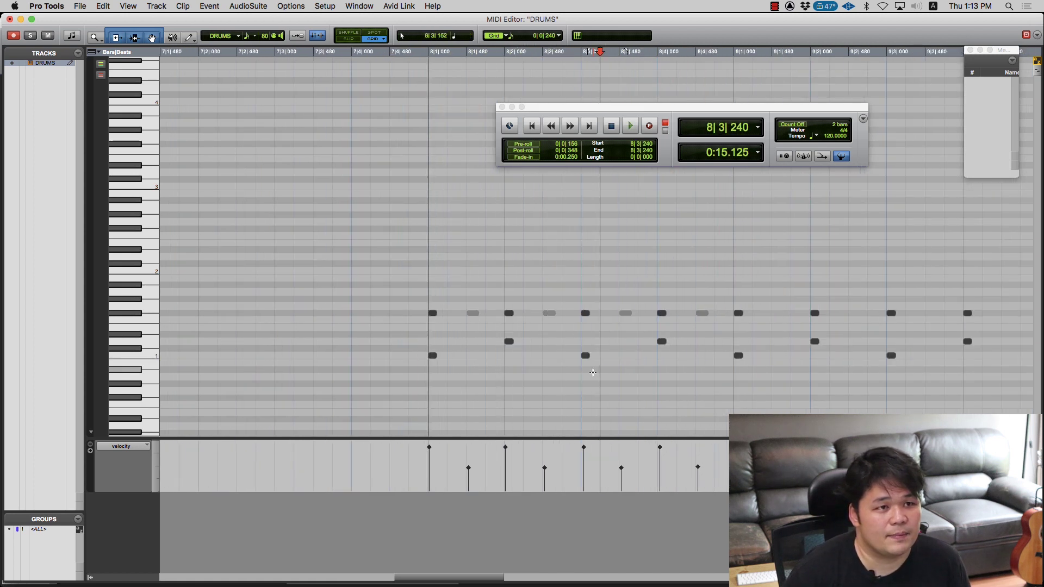
left_click_drag(585, 357, 620, 356)
left_click(425, 374)
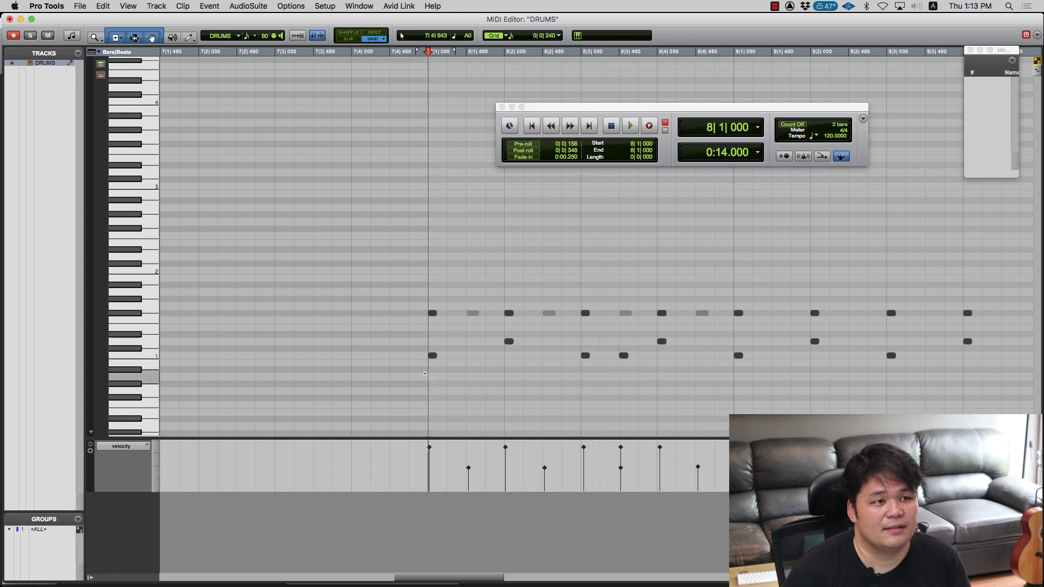
key("space")
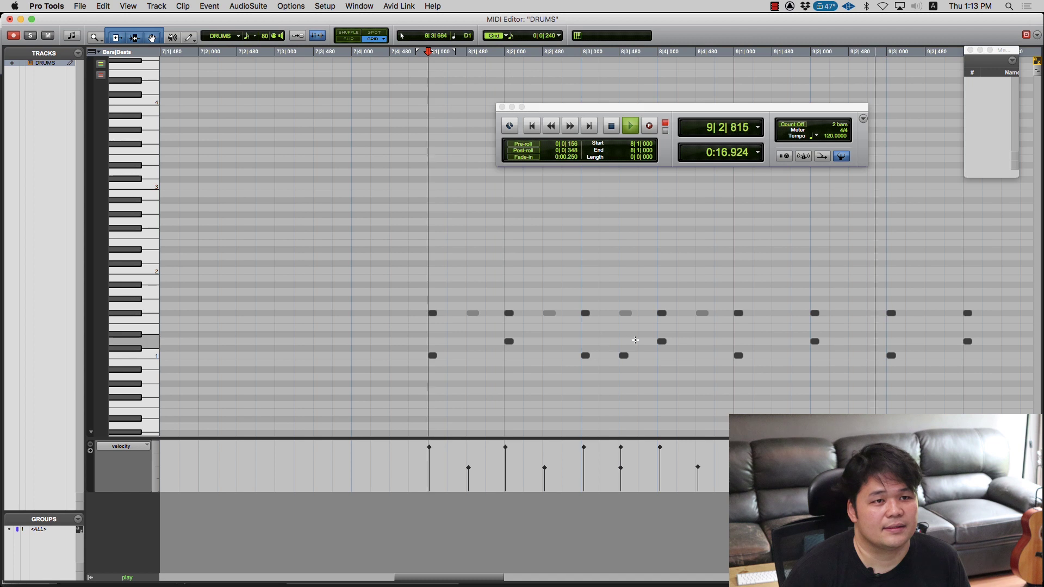
key("space")
Replace all of bar 9's notes with a copy of bar 8's pattern and play from 7|4|720
left_click_drag(729, 295, 995, 386)
key("Delete")
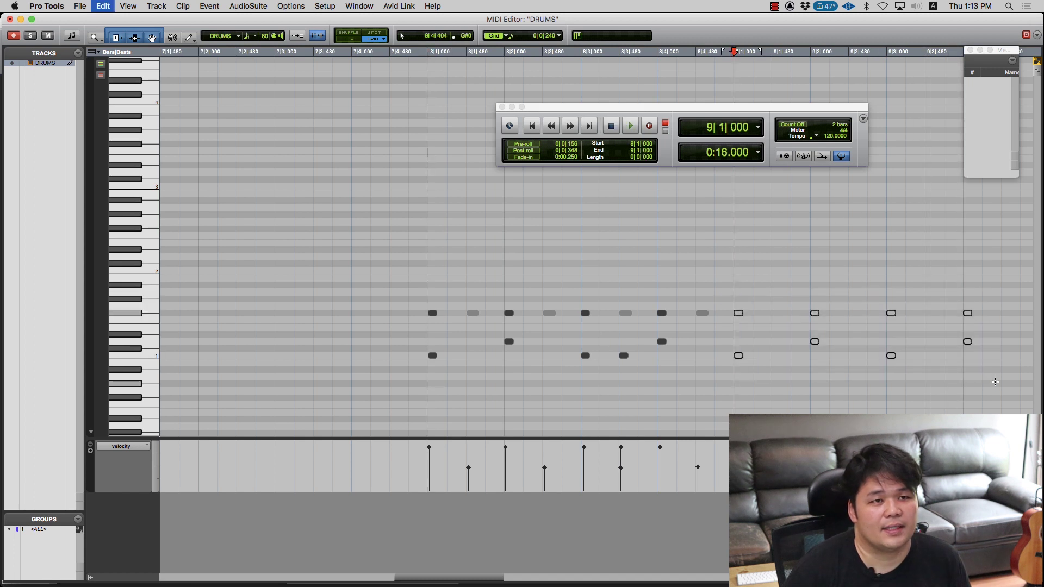
left_click_drag(746, 311, 490, 381)
left_click(437, 356)
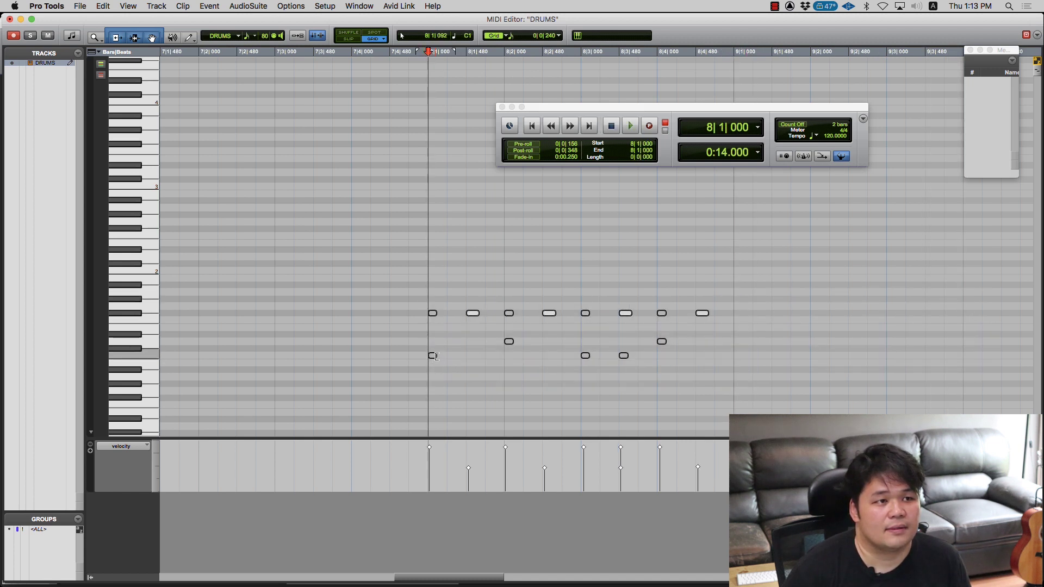
key("super+d")
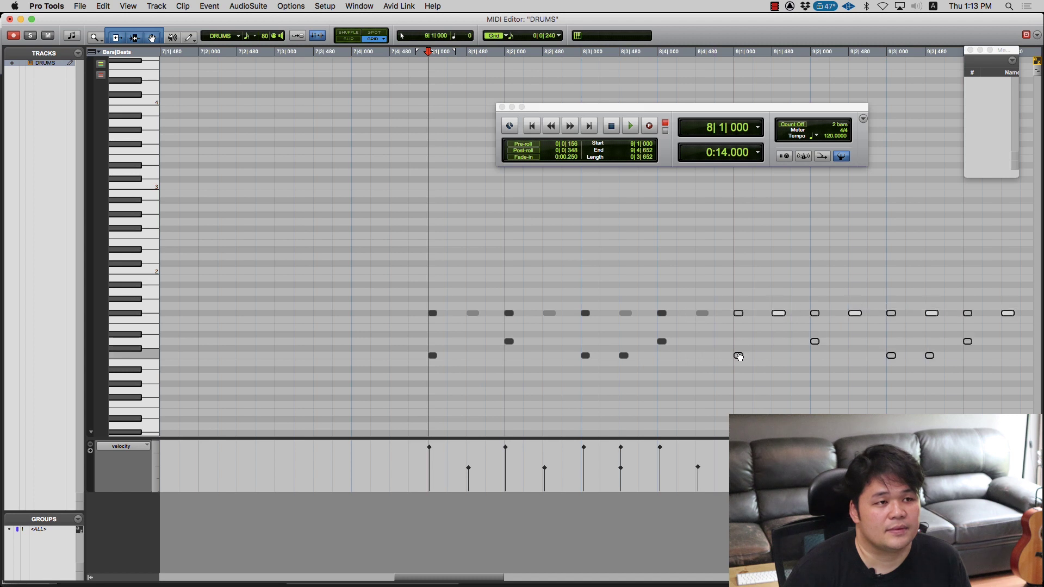
left_click(407, 361)
key("space")
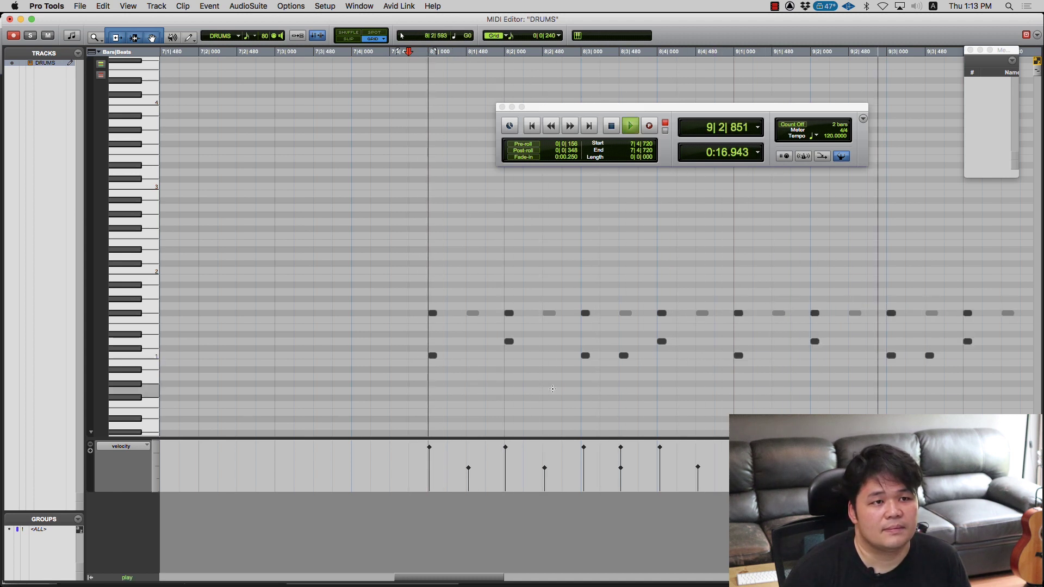
key("space")
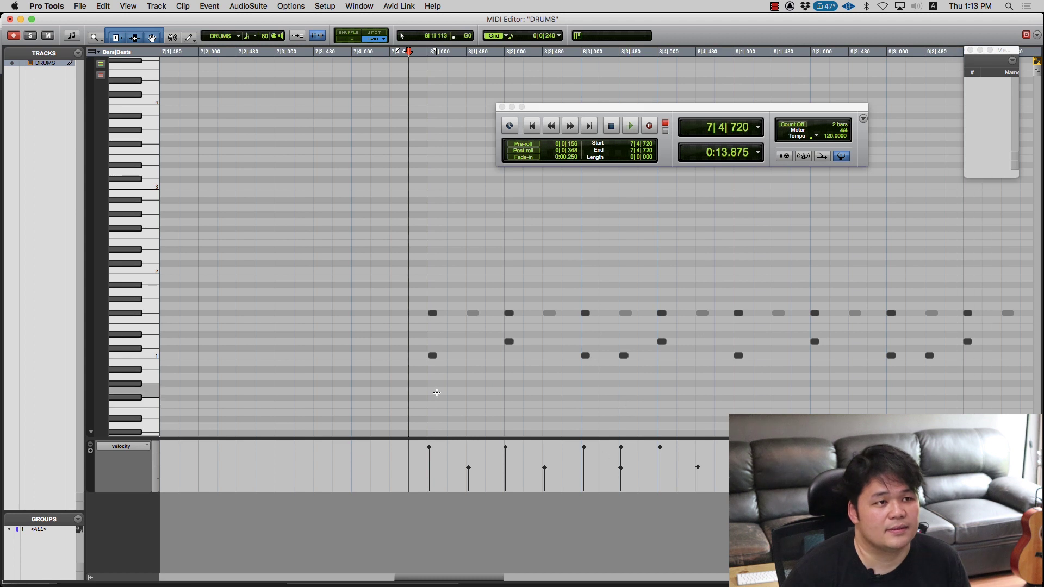
Move the F#1 note at 8|1|000 up to C#2 and play the pattern from 7|3|720
left_click(435, 319)
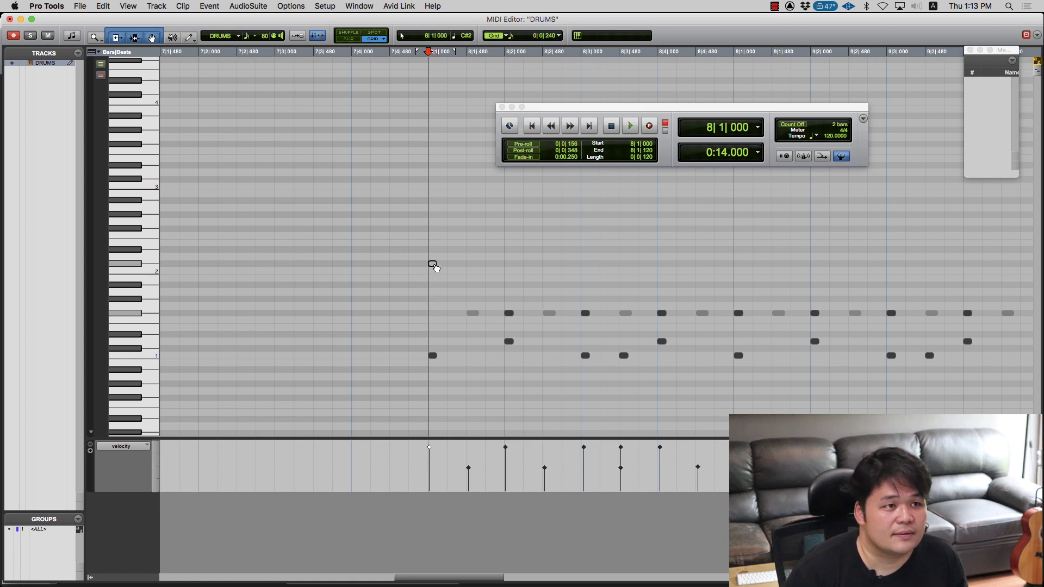
left_click(433, 266)
left_click(333, 294)
key("space")
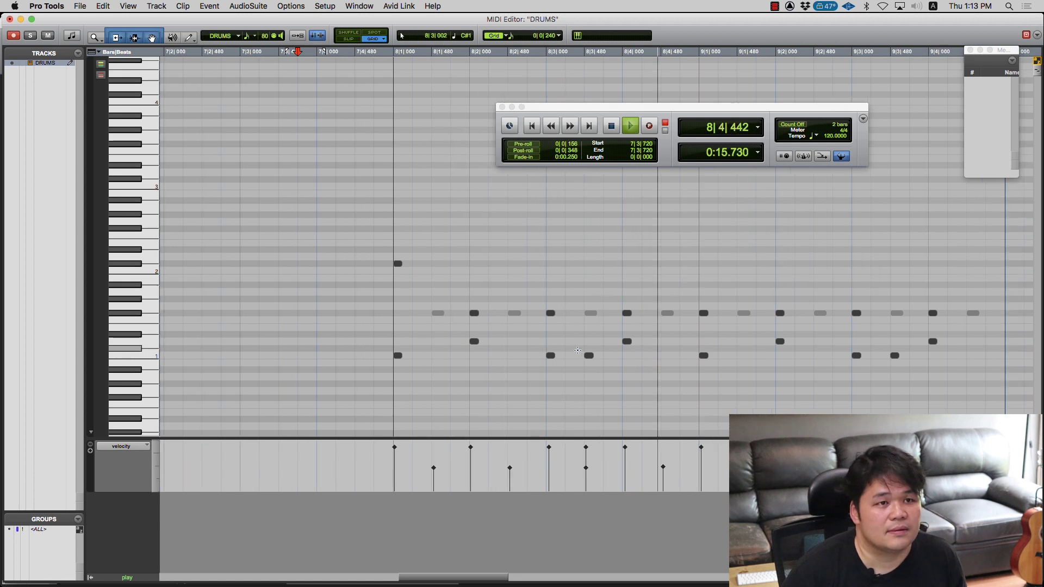
key("space")
Copy the C1 kick note at 9|3|480 to 9|4|480
left_click(879, 359)
left_click(825, 356)
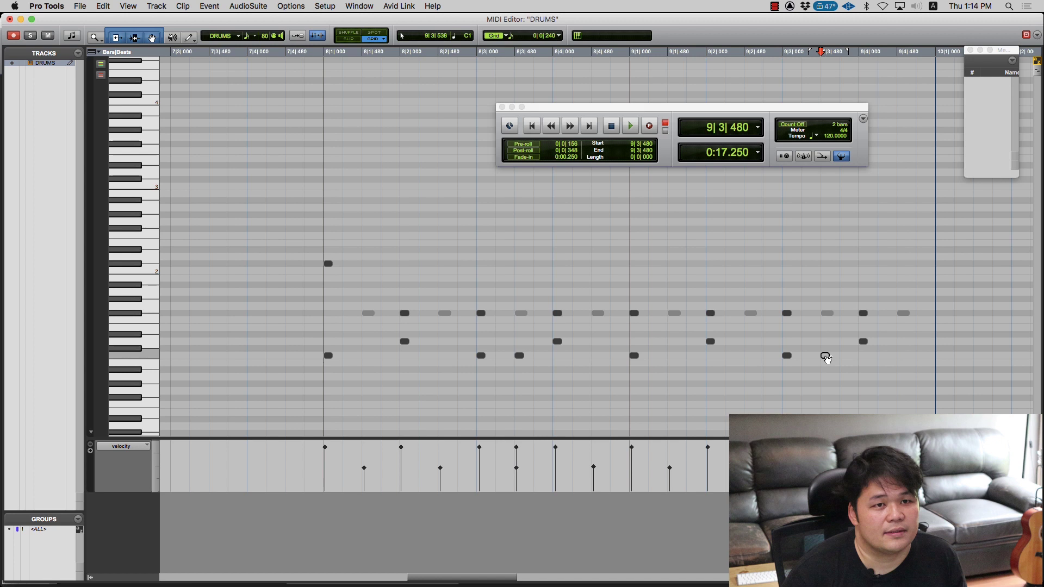
key("super+bracketleft")
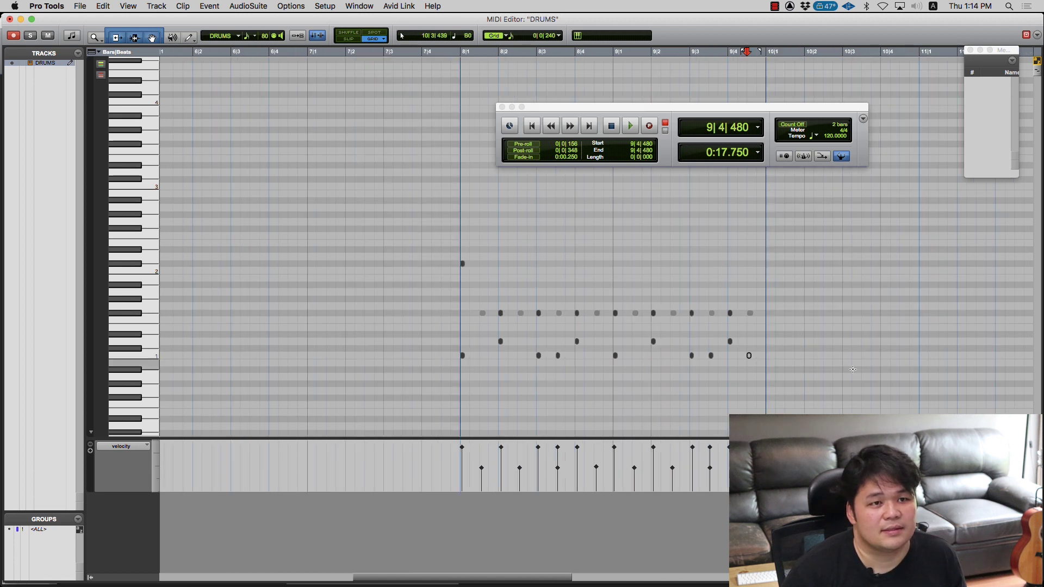
Copy all notes of bars 8 and 9 to bars 10 and 11 and play from 7|4|720
left_click_drag(822, 231, 429, 407)
left_click_drag(466, 360, 769, 356)
left_click(757, 302)
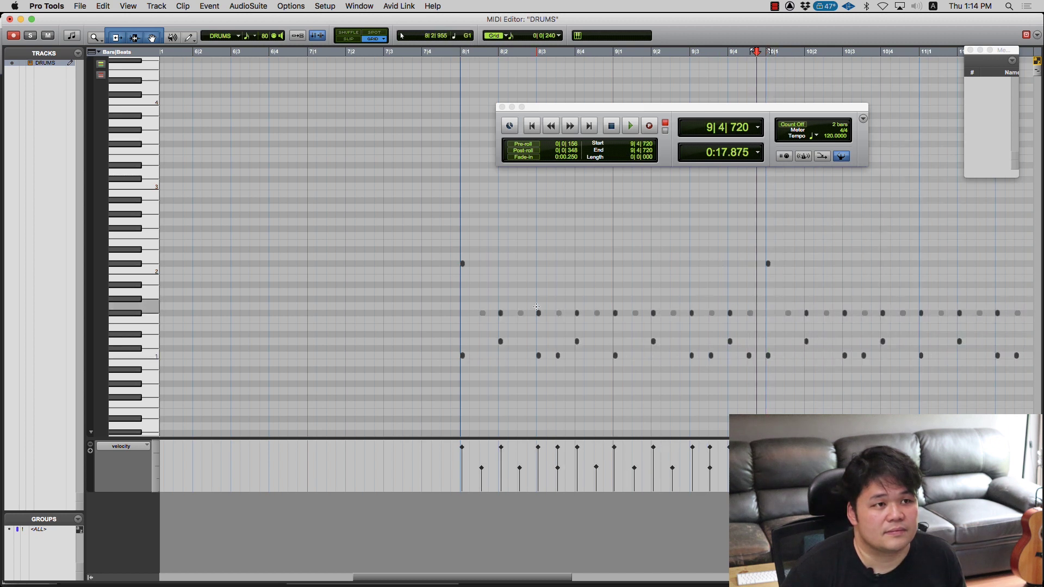
left_click(455, 354)
key("space")
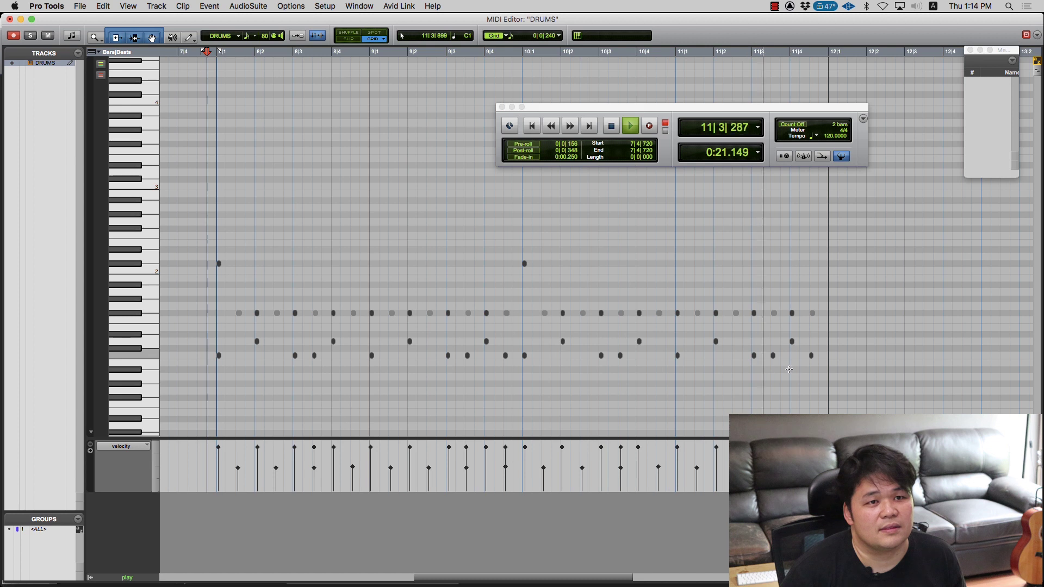
Move the C1 note at 11|4|480 to D1, add another D1 at 11|4|720, and delete the F#1 at 11|4|480
left_click(812, 333)
key("super+bracketright")
left_click(635, 375)
left_click(582, 349)
left_click_drag(582, 350, 581, 342)
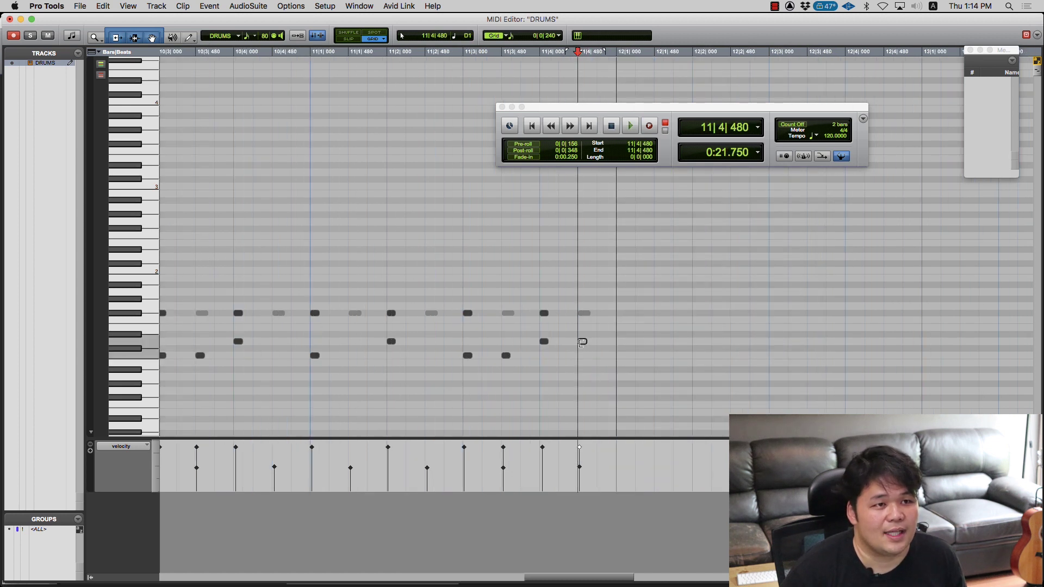
left_click(602, 341)
left_click(583, 314)
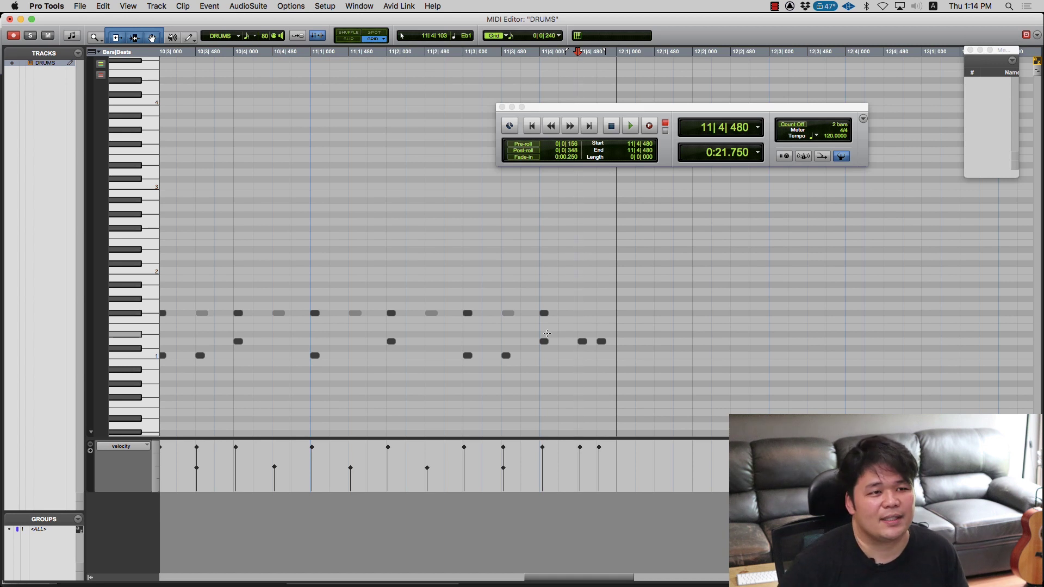
Play from 10|4|000 through the end of bar 11 to hear the snare fill
left_click(354, 291)
left_click(310, 296)
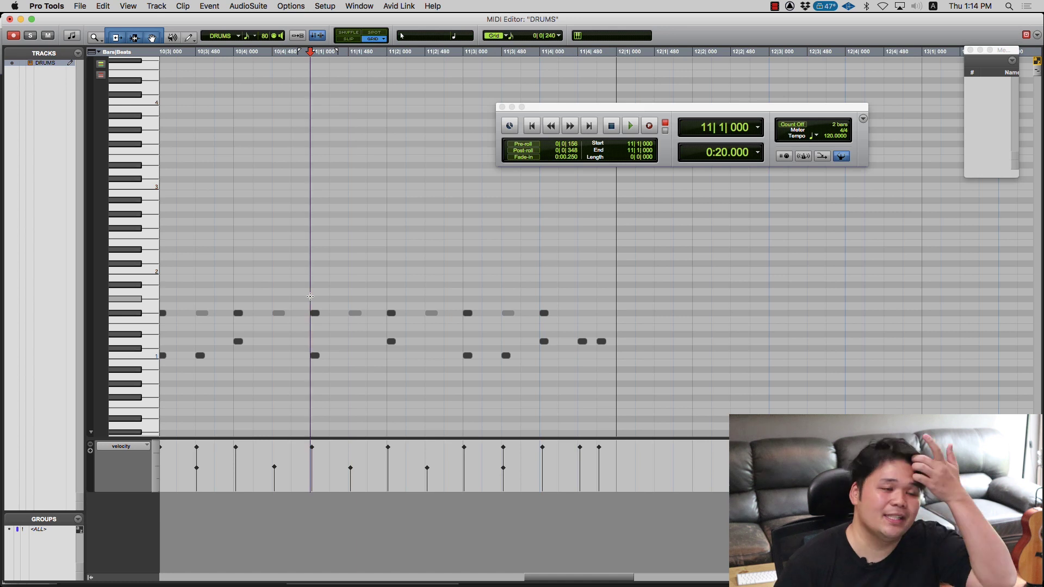
left_click(569, 324)
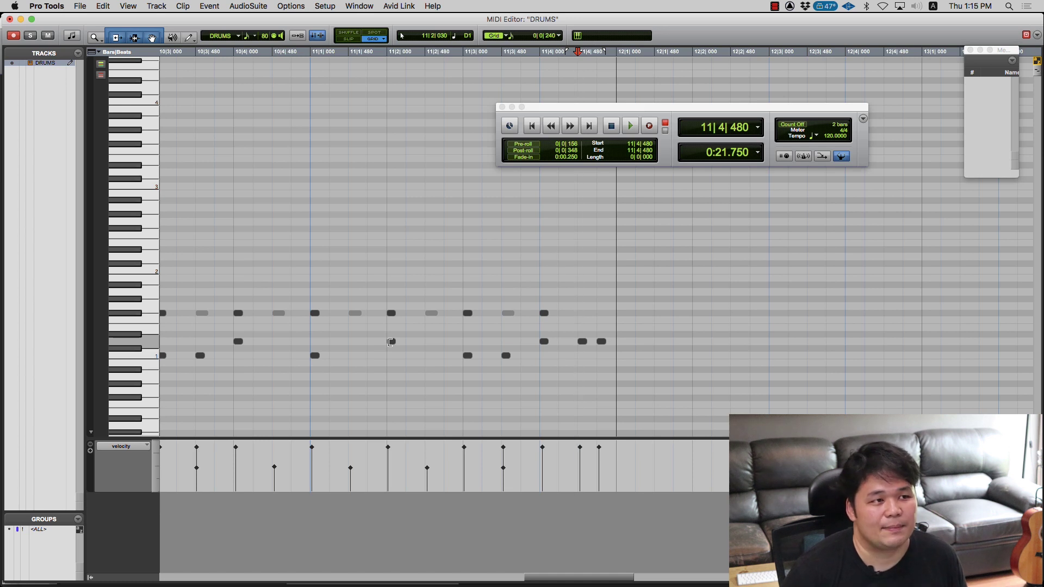
left_click(235, 281)
key("space")
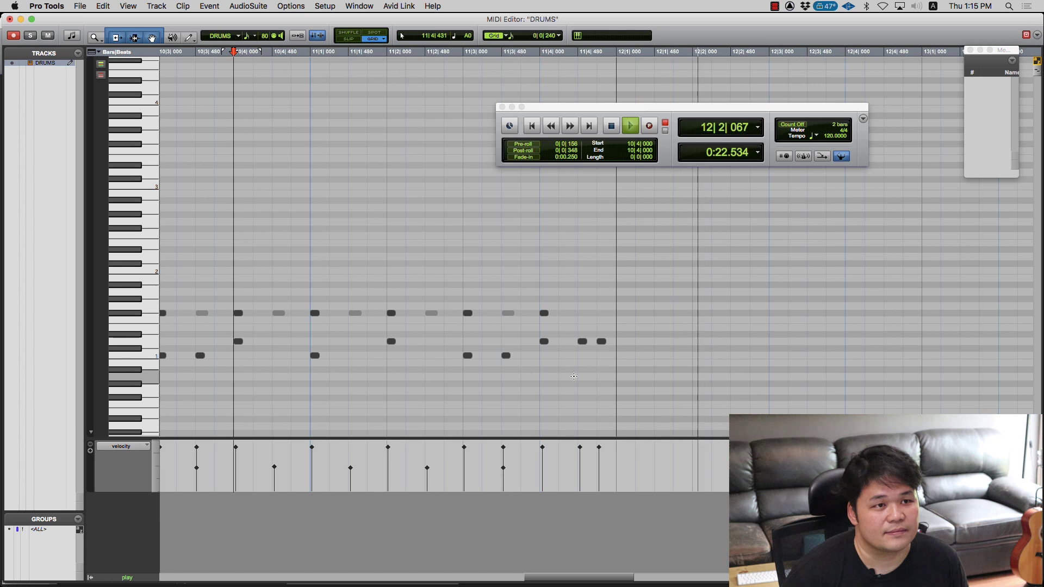
left_click(576, 375)
key("space")
Close the MIDI Editor and move the floating Transport window clear of the DRUMS clip
key("super+bracketleft")
left_click(567, 374)
key("super+bracketleft")
key("super+w")
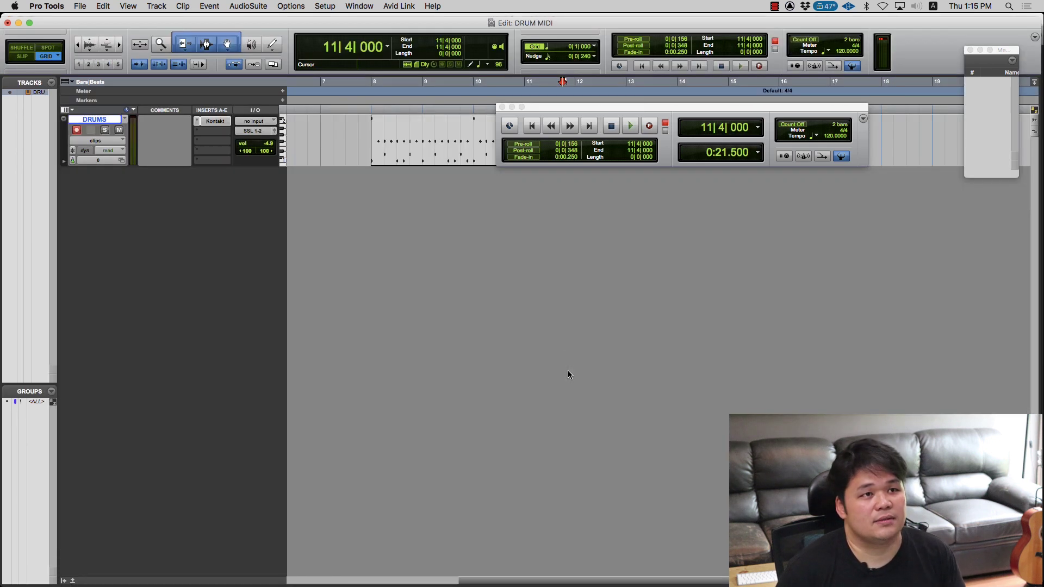
left_click_drag(601, 108, 578, 282)
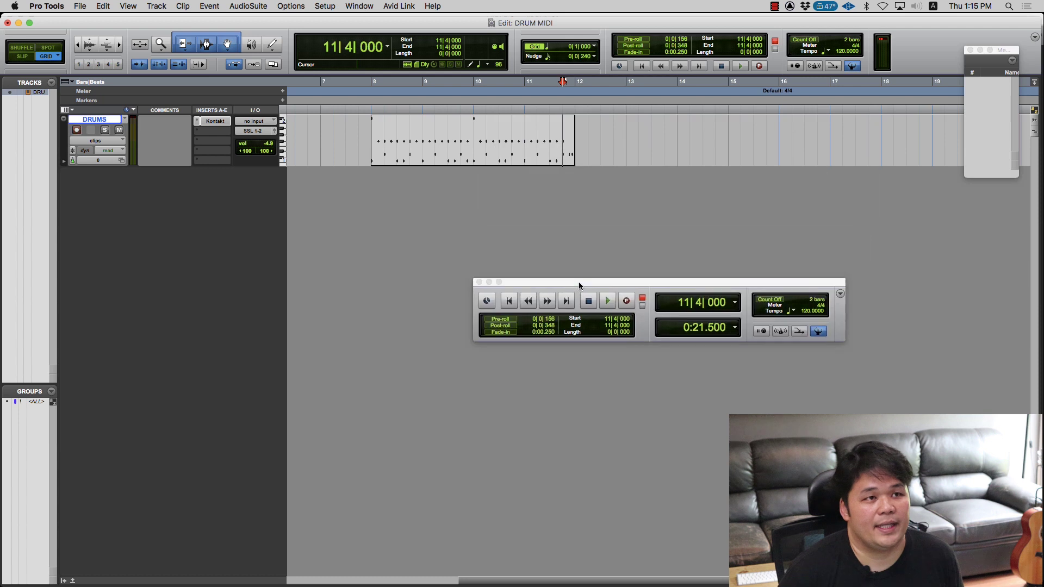
Copy the four-bar DRUMS clip to bar 12, and copy the resulting pair of clips to bar 16
left_click(508, 156)
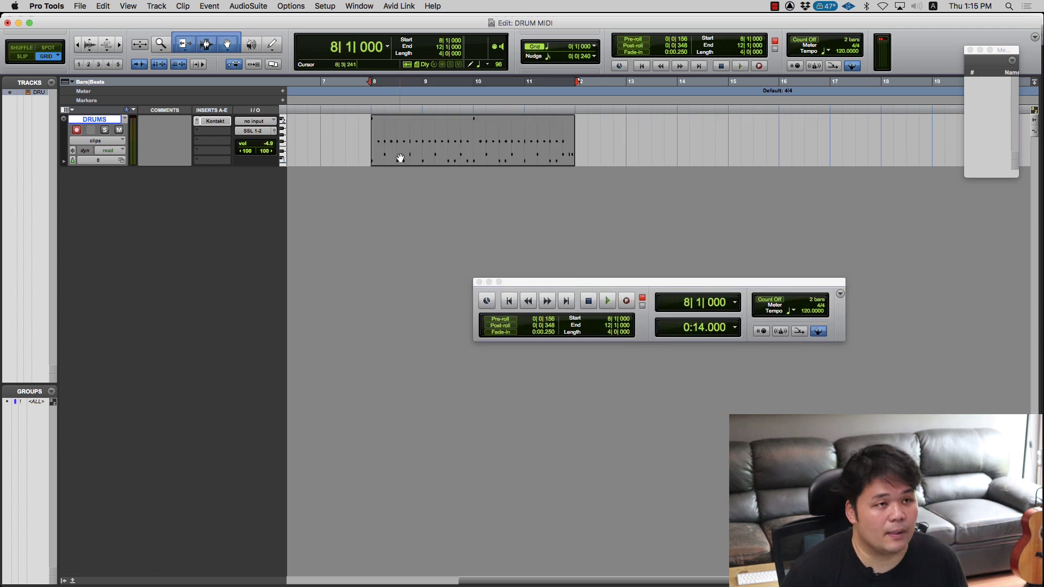
left_click_drag(401, 159, 602, 158)
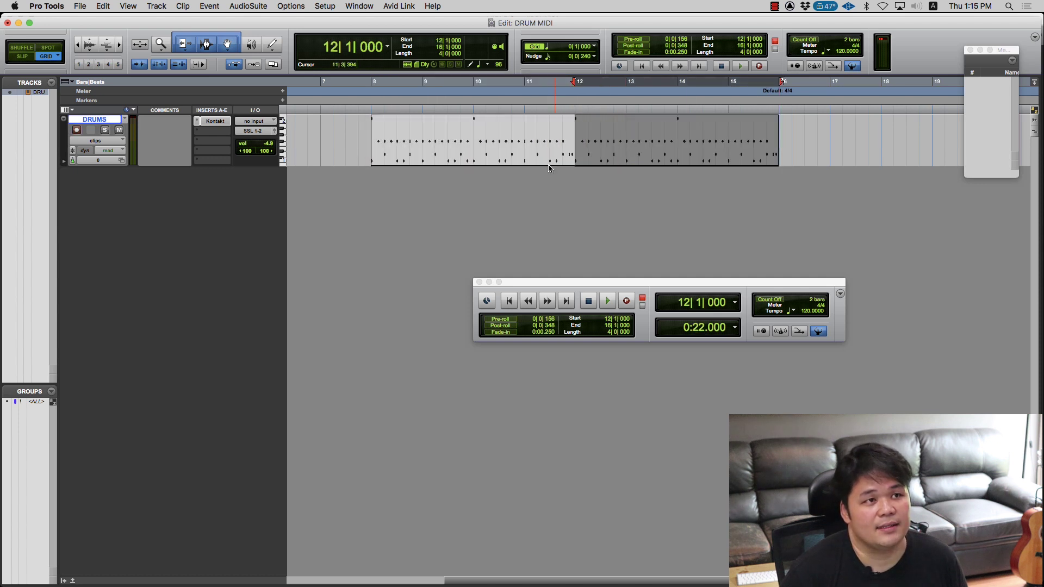
left_click(457, 159, "shift")
key("super+d")
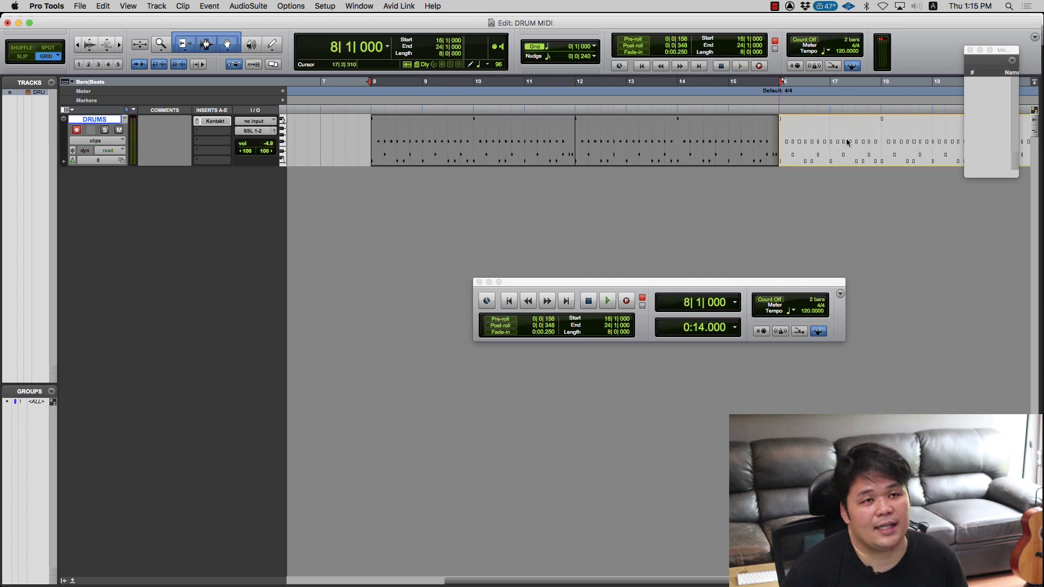
Duplicate the selected eight-bar pair of DRUMS clips repeatedly until the clips extend to bar 72
key("super+bracketleft")
key("super+bracketleft")
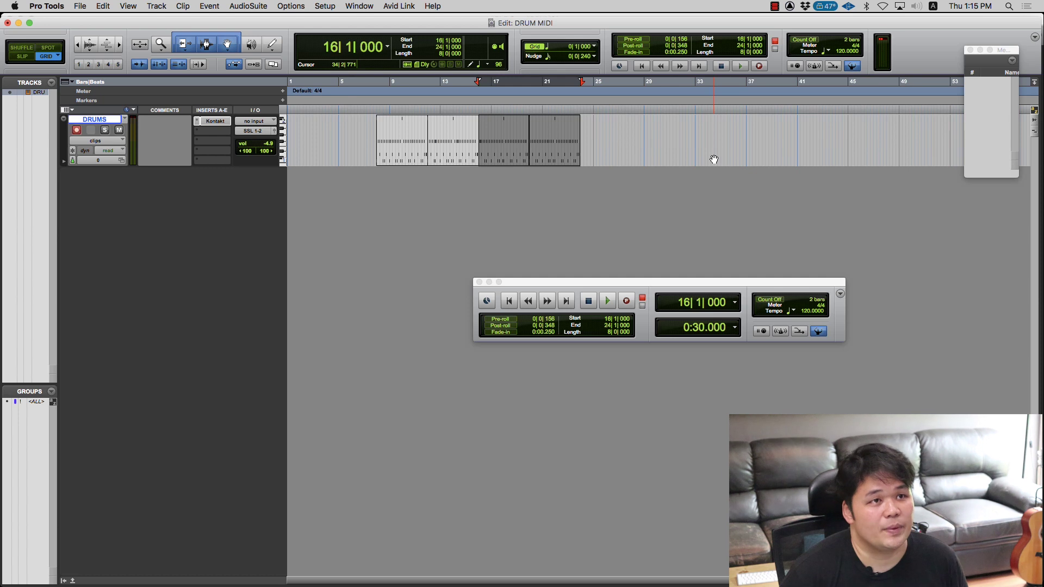
key("super+d")
key("super+d")
key("super+d")
key("super+d")
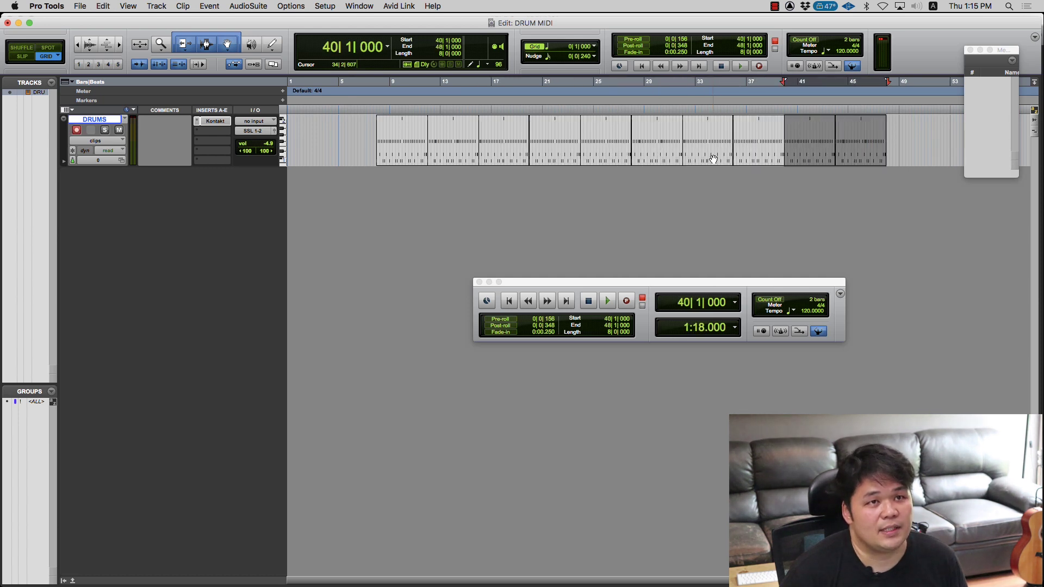
key("super+d")
key("super+d")
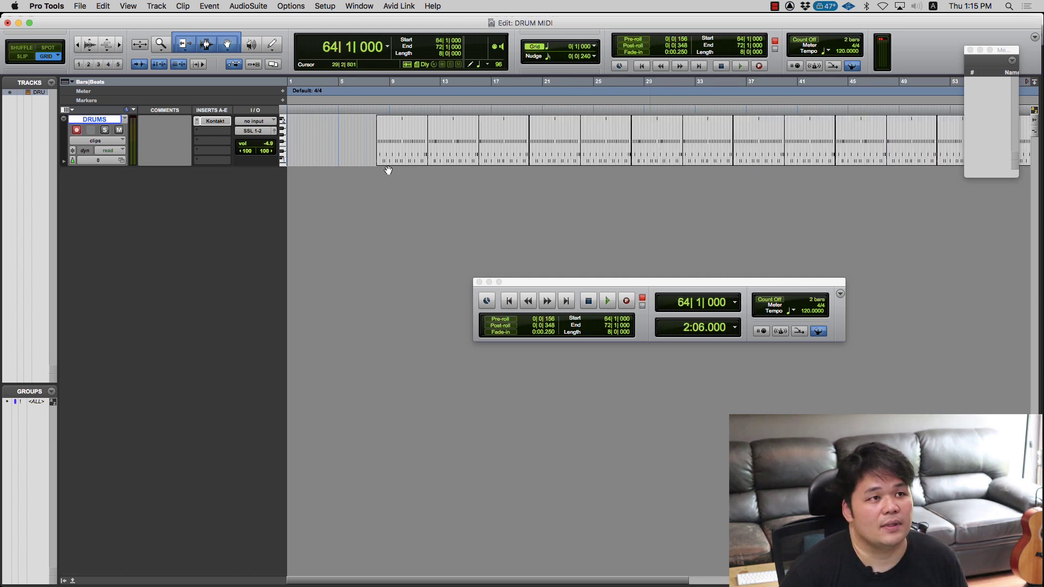
Move all DRUMS clips one bar later to start at 9|1|000 and play them from there
key("super+a")
key("super+bracketright")
key("super+bracketright")
left_click_drag(683, 150, 734, 154)
key("super+bracketleft")
key("super+bracketleft")
key("super+bracketleft")
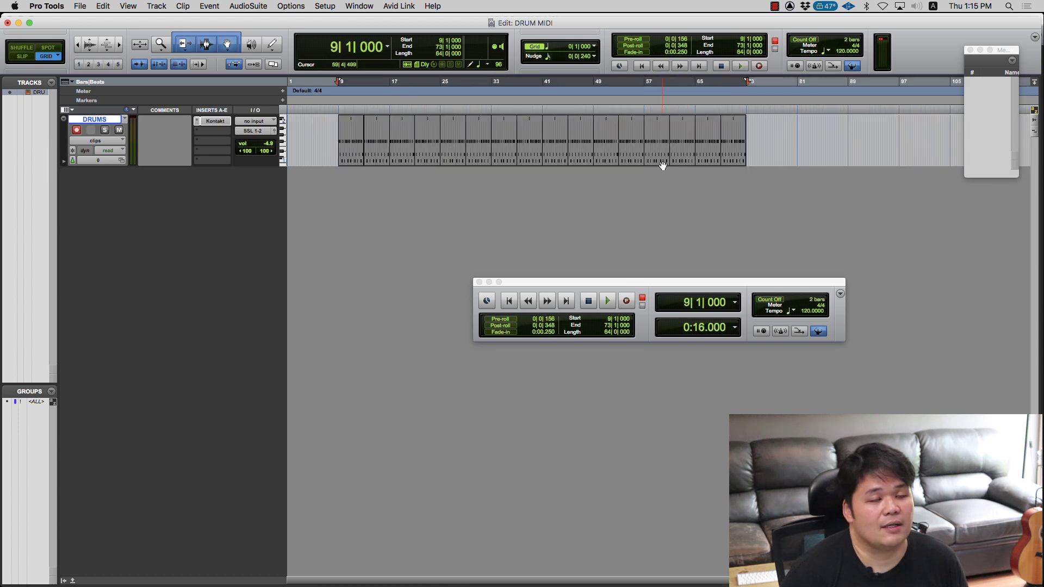
key("space")
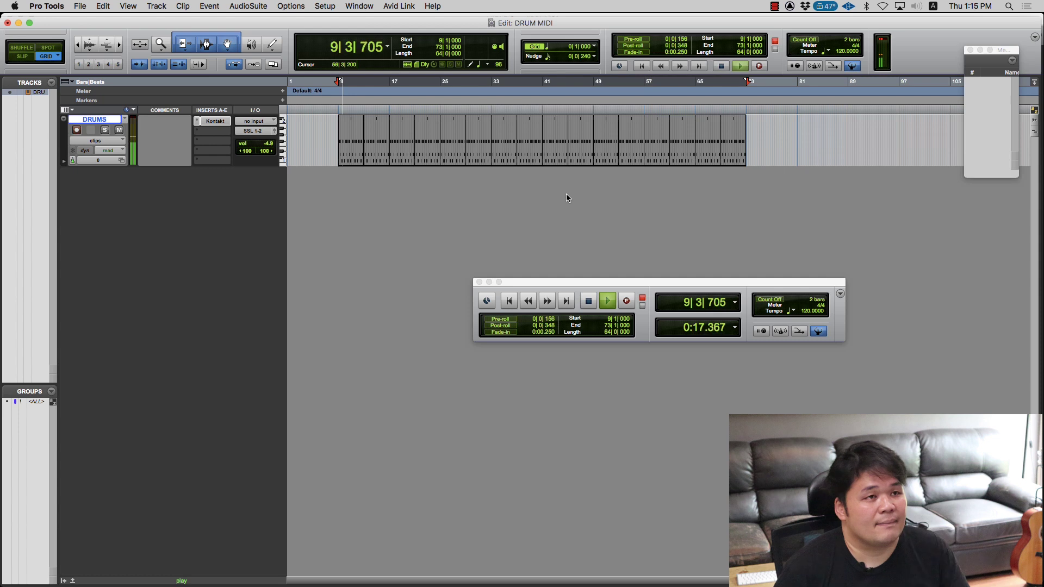
key("space")
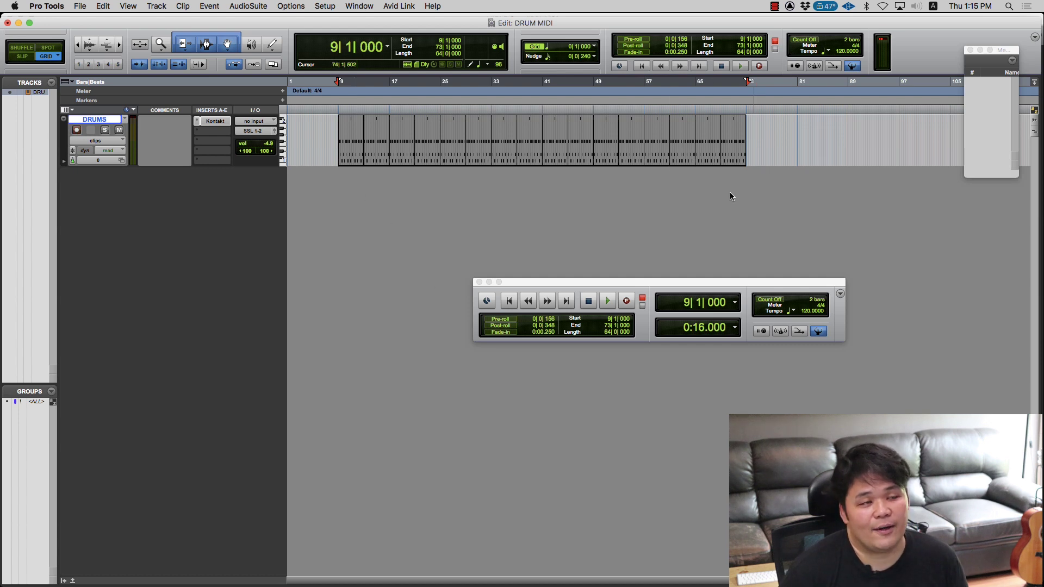
Select the first four-bar DRUMS clip, from bar 9 to bar 13, in a closer view
left_click(356, 135)
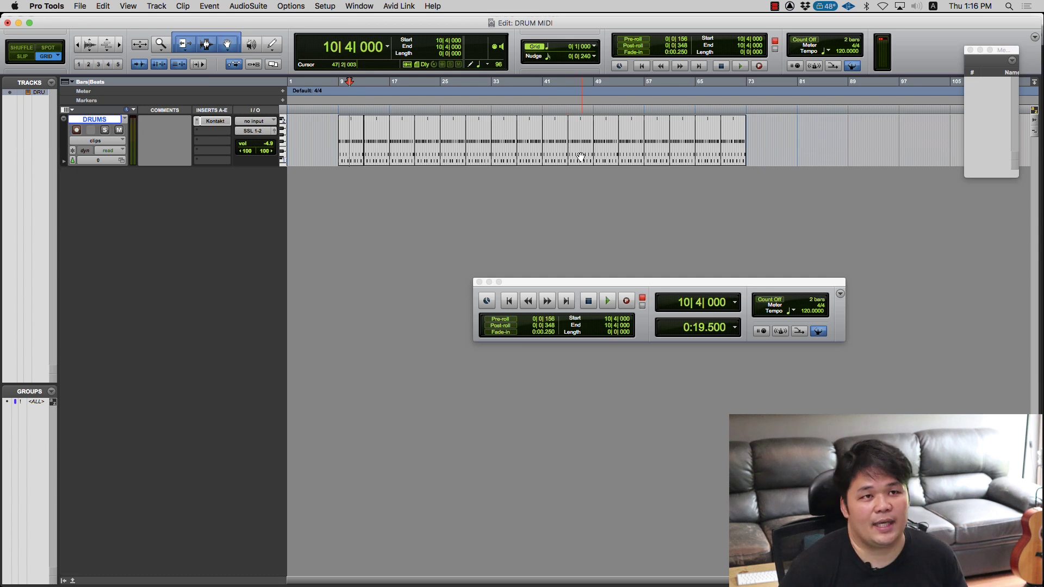
left_click(731, 160)
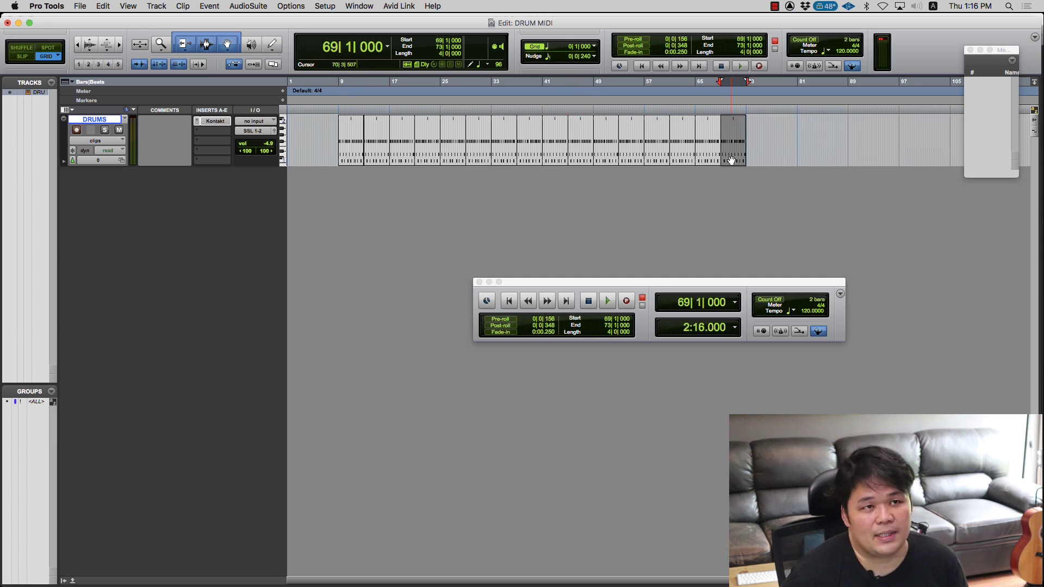
left_click(335, 163)
left_click(345, 146)
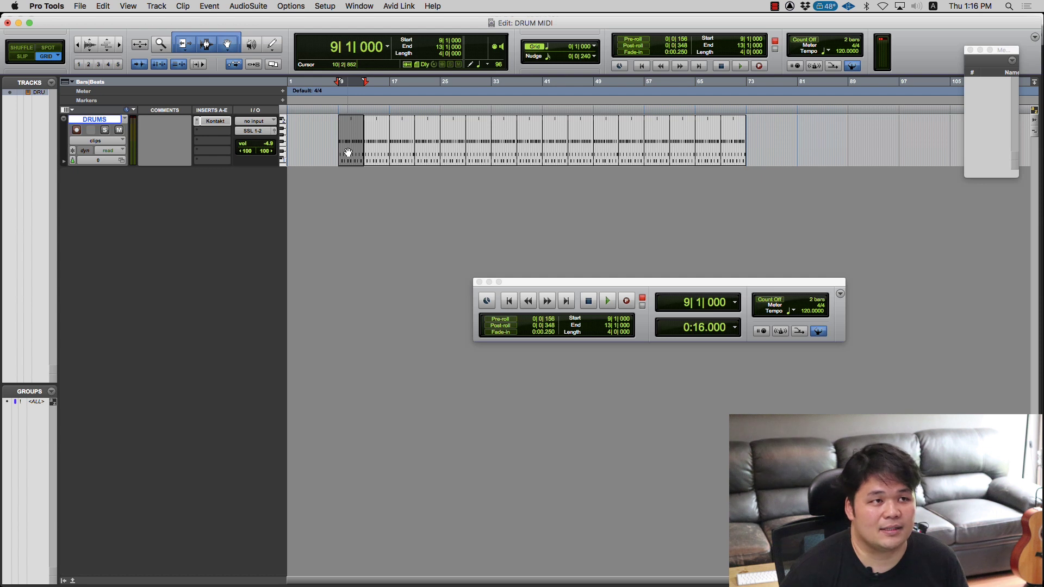
left_click(354, 137)
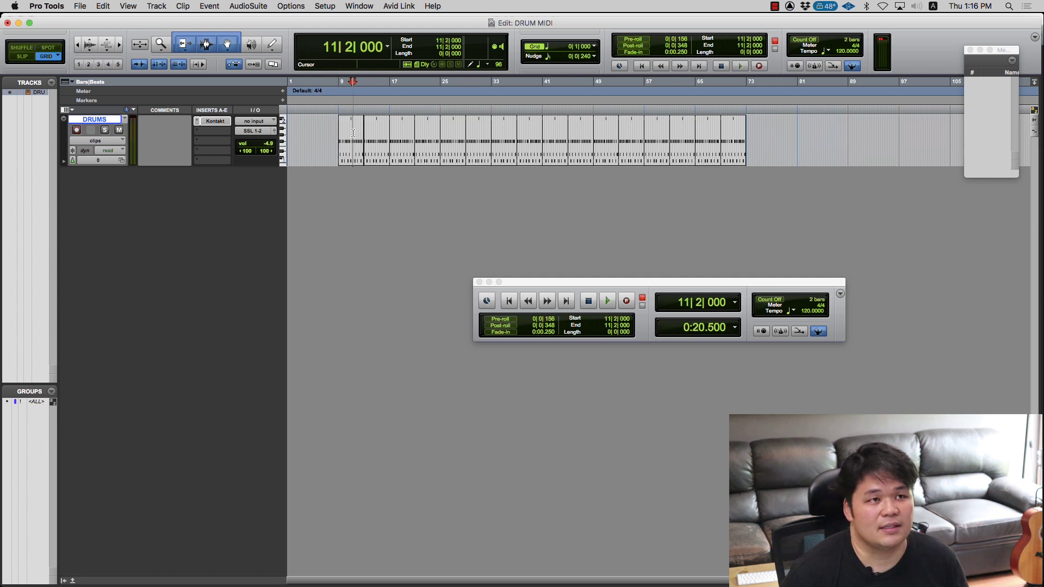
key("super+bracketright")
key("super+bracketright")
left_click(558, 158)
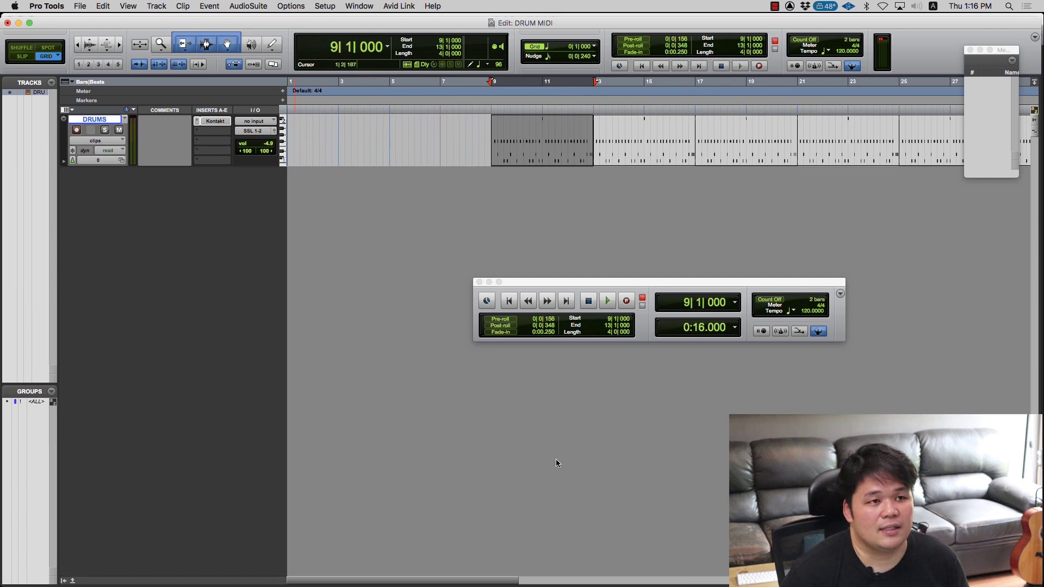
Open the Kontakt instrument on the DRUMS track and view Studio Drummer's Options, Kit and Mixer pages
left_click(215, 121)
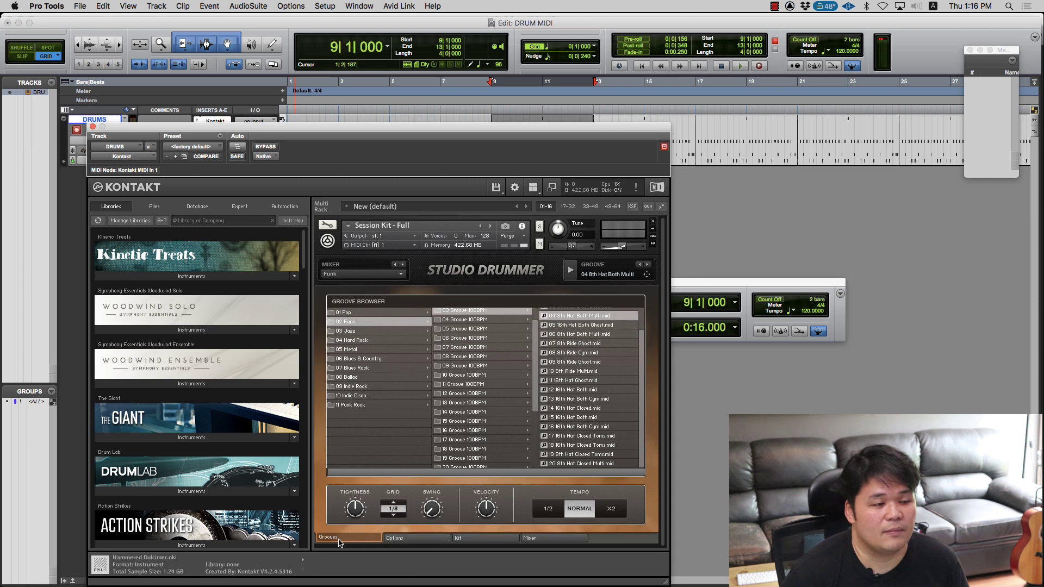
left_click(410, 538)
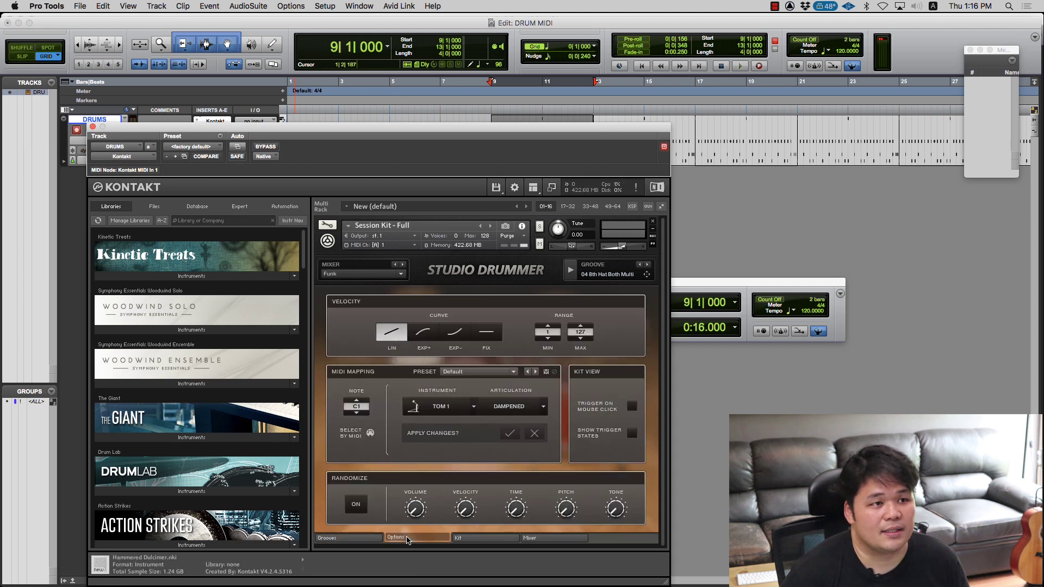
left_click(473, 539)
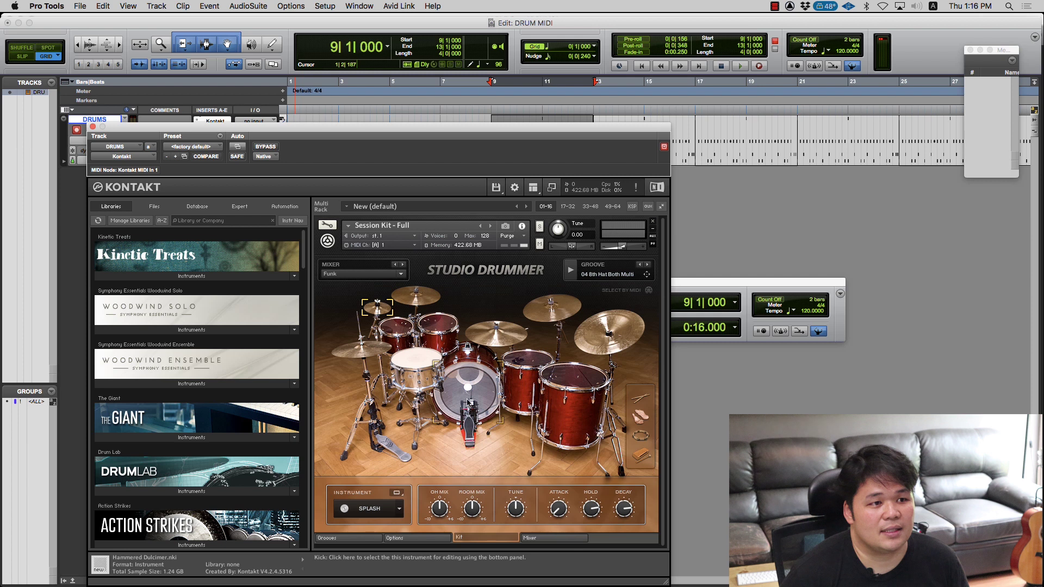
left_click(553, 539)
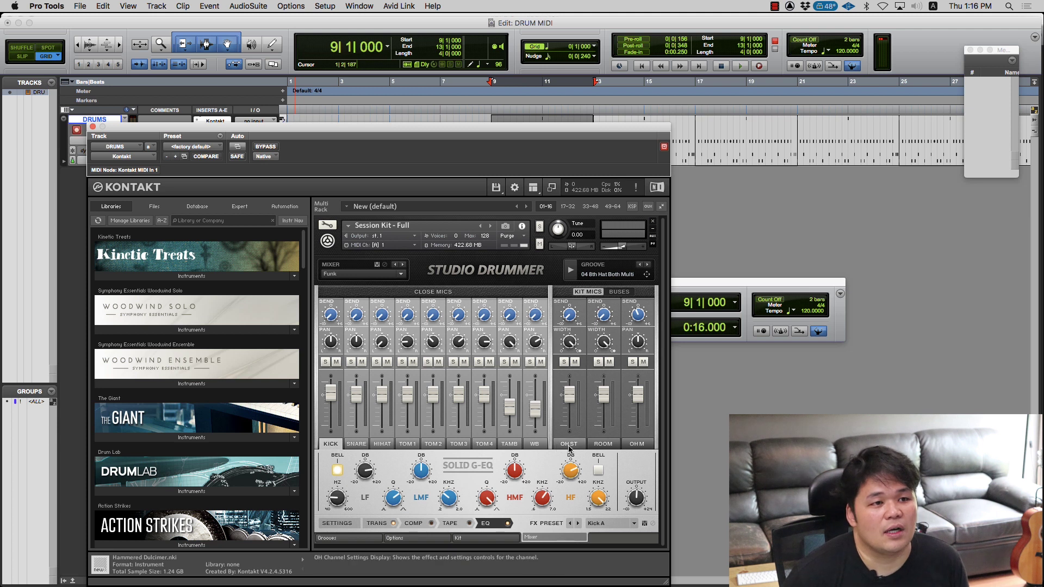
Examine the OH M channel's EQ, and the kick channel's EQ, tape, compressor, transient and mic mix settings
left_click(637, 444)
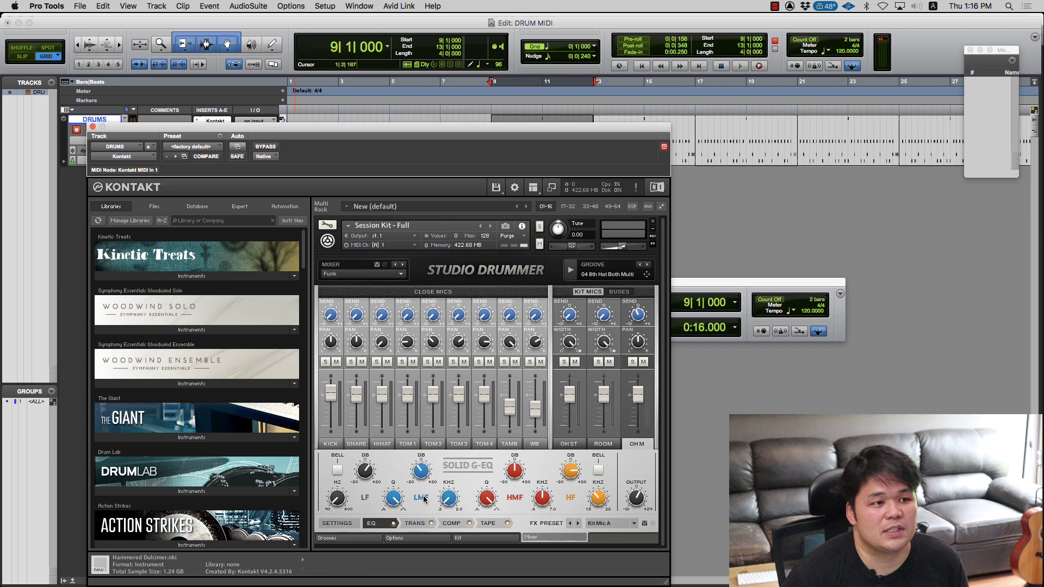
left_click(331, 443)
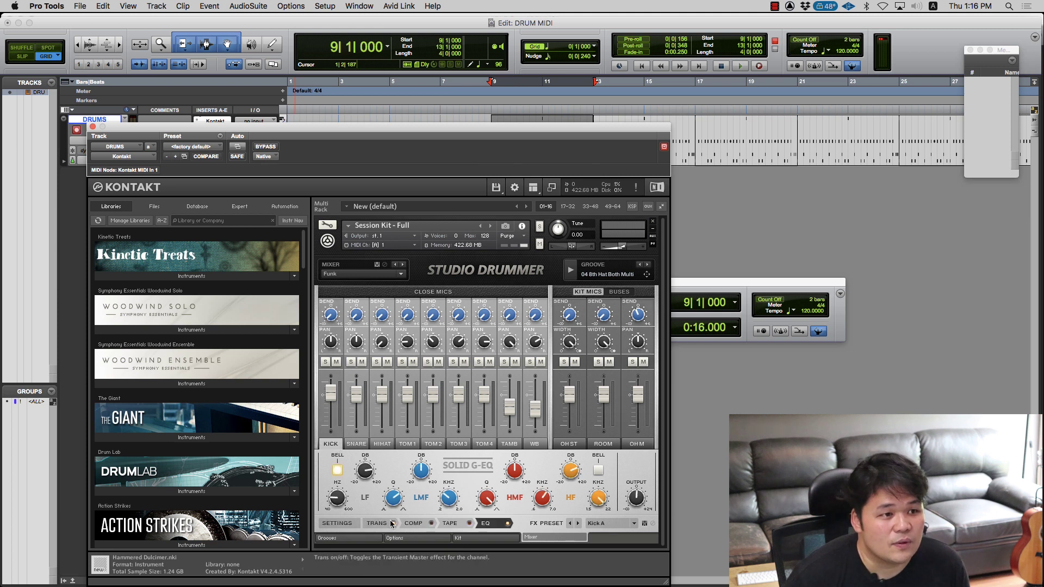
left_click(456, 526)
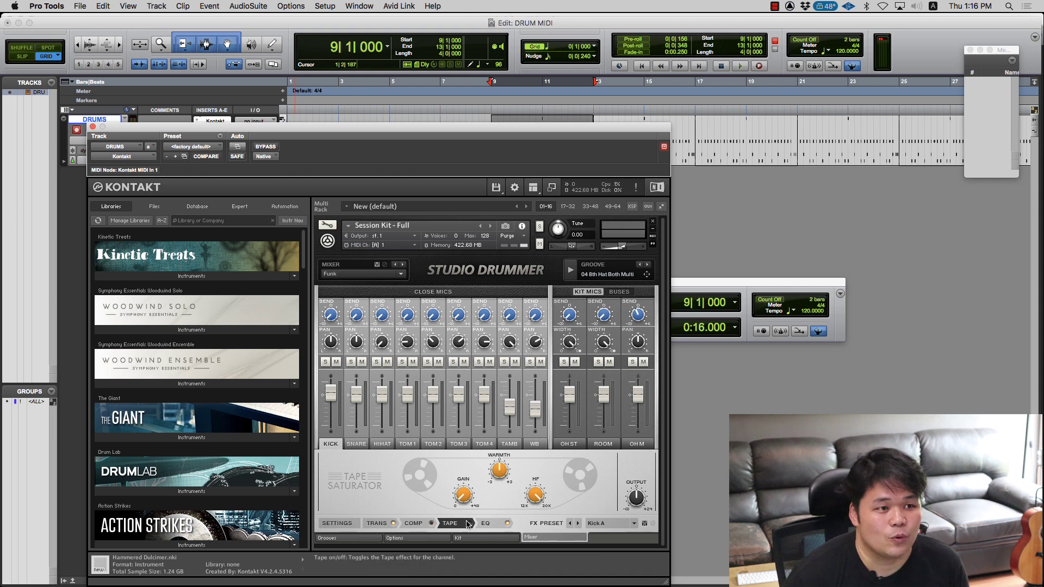
left_click(433, 525)
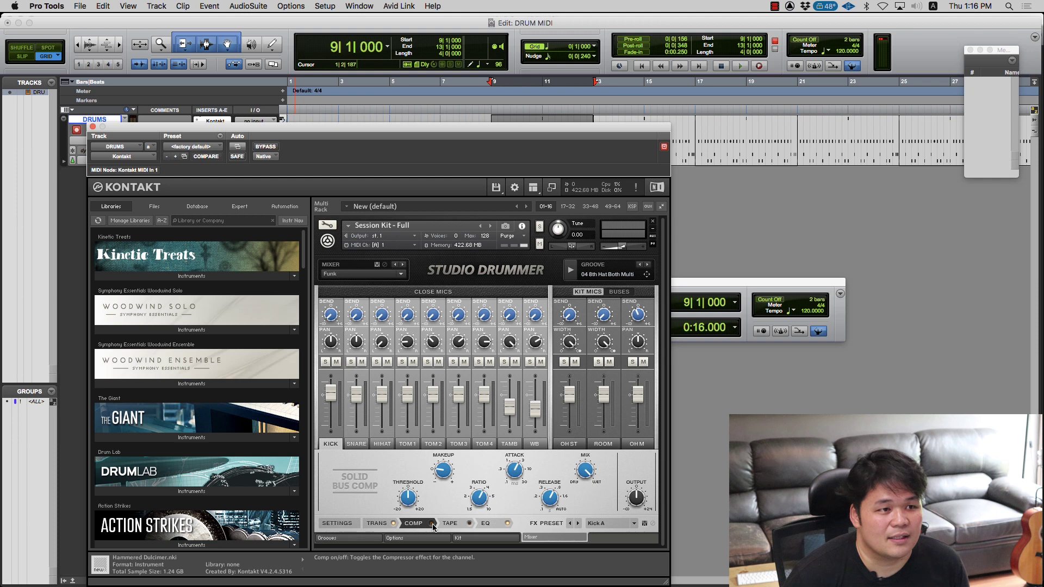
left_click(387, 525)
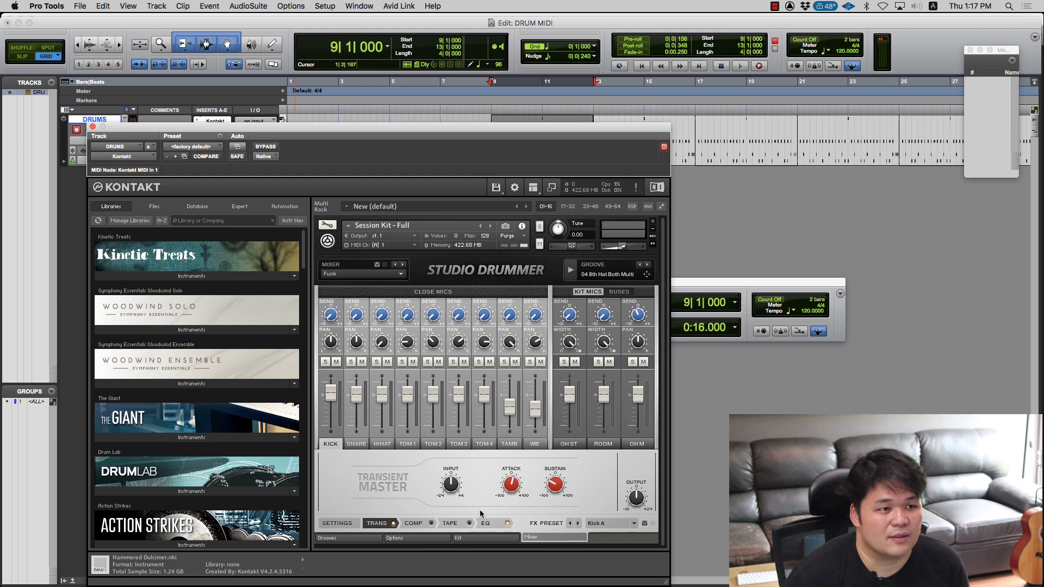
left_click(348, 525)
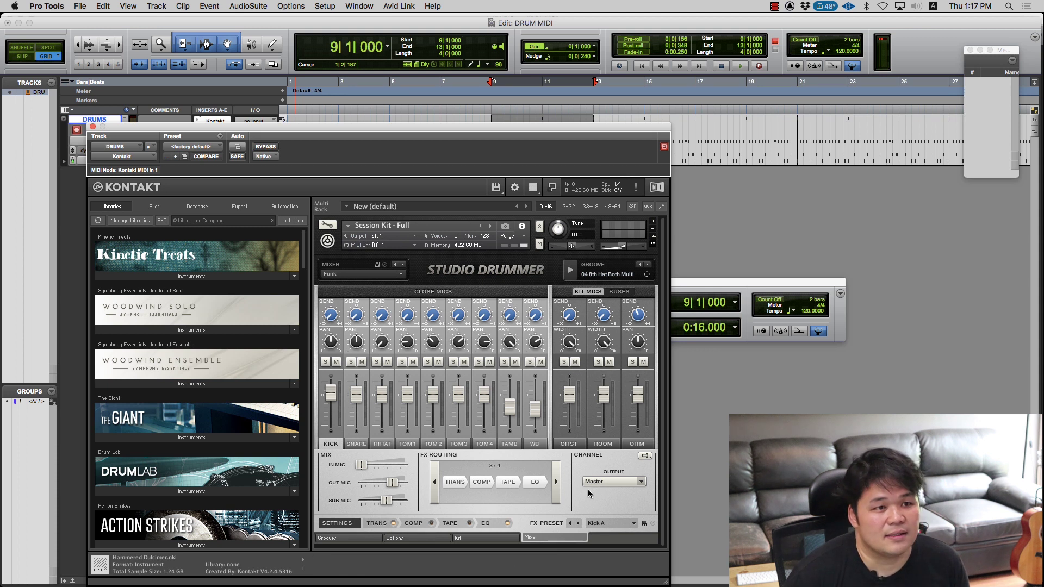
Examine the snare channel's mic mix, EQ, transient, compressor and tape saturator settings
left_click(359, 444)
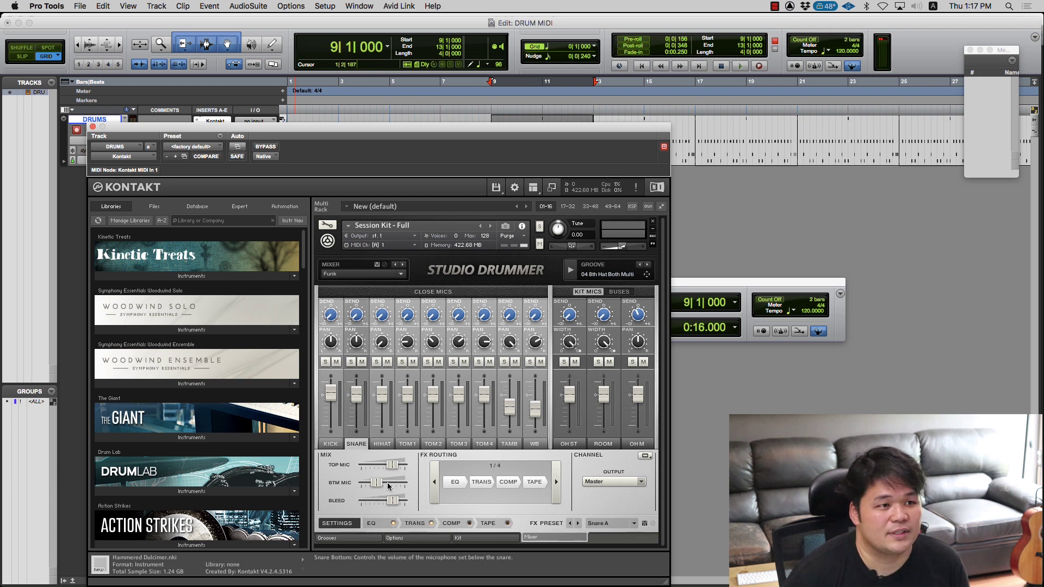
left_click(379, 525)
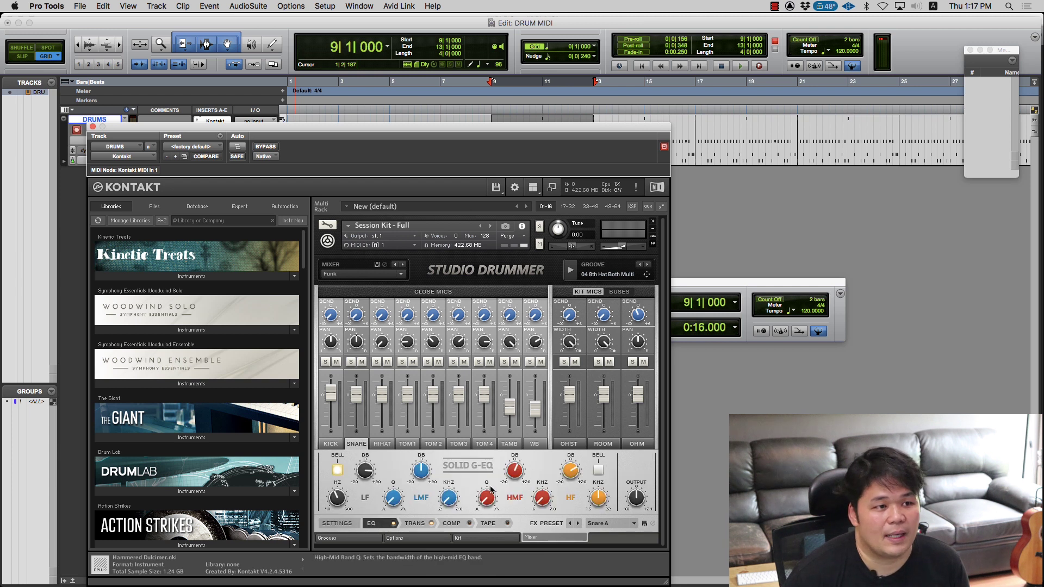
left_click(417, 525)
left_click(451, 524)
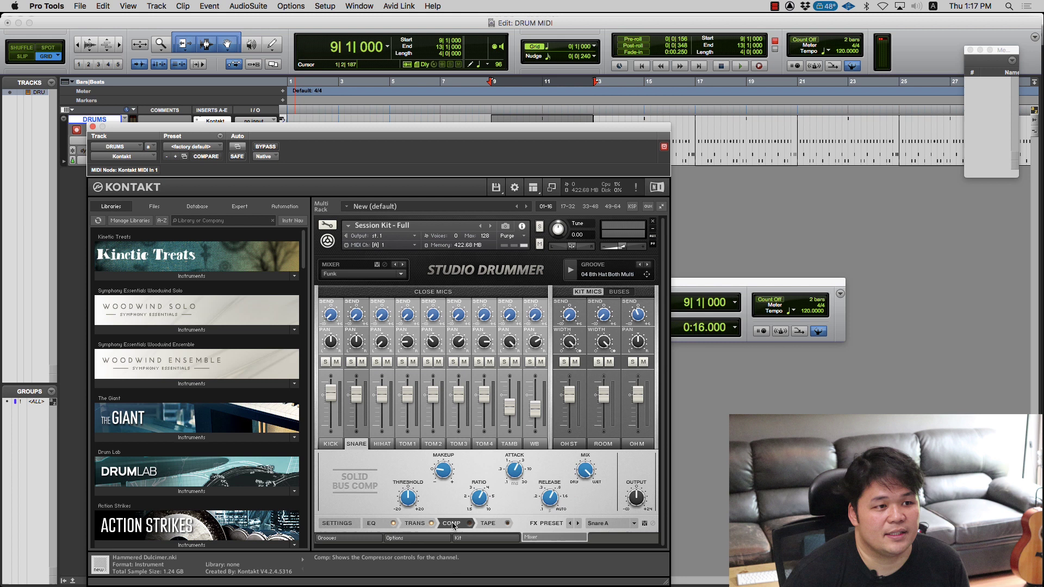
left_click(488, 523)
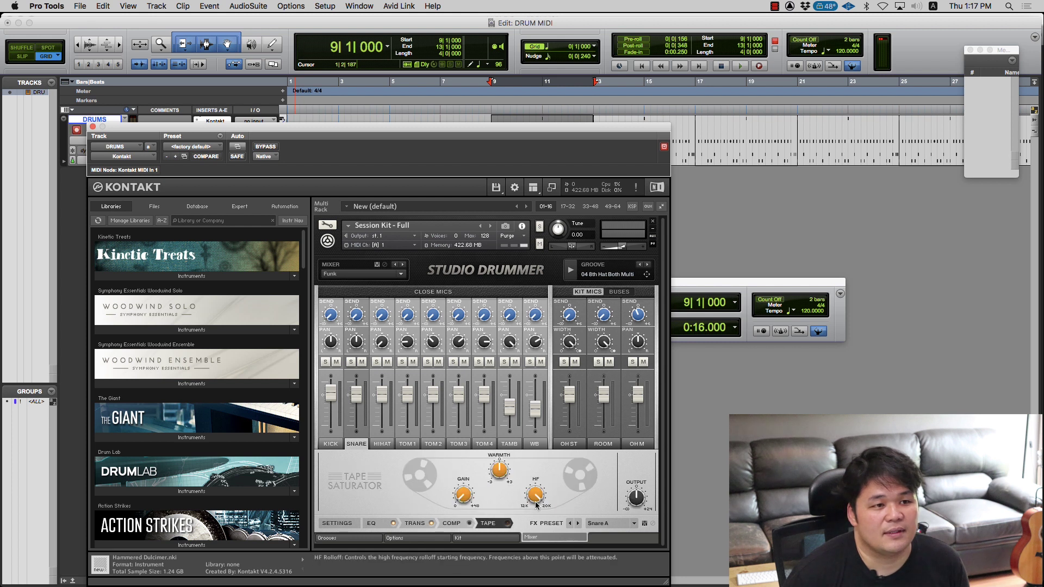
Compare the tape saturator settings of the hi-hat, room, OH M and OH ST channels
left_click(383, 444)
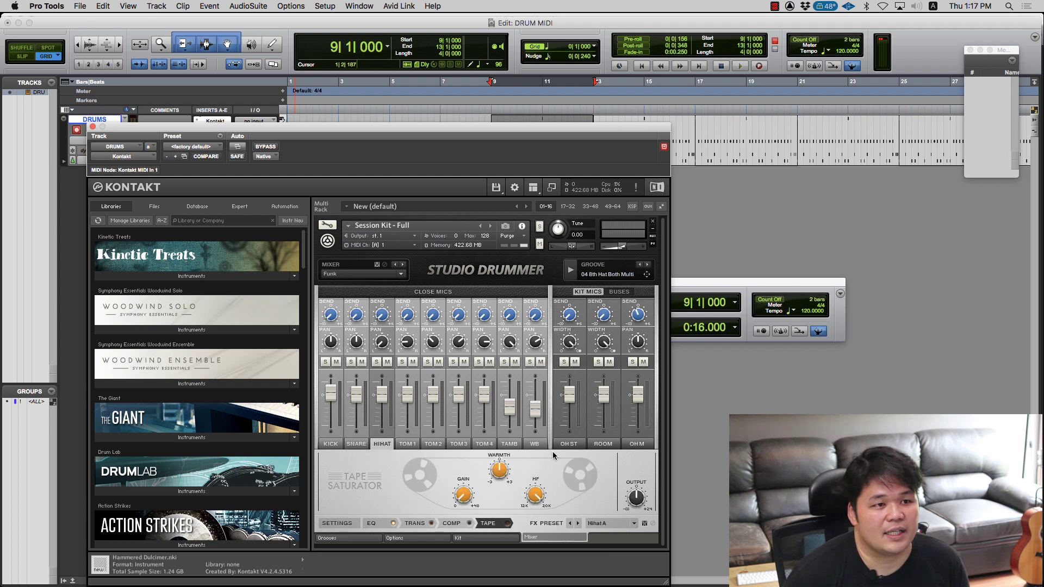
left_click(603, 445)
left_click(637, 444)
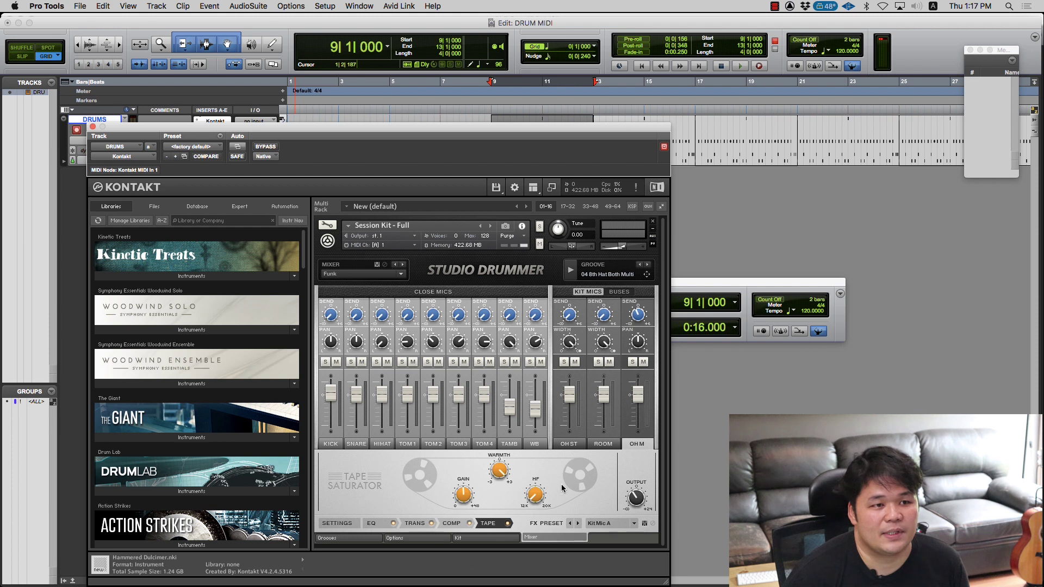
left_click(603, 444)
left_click(569, 444)
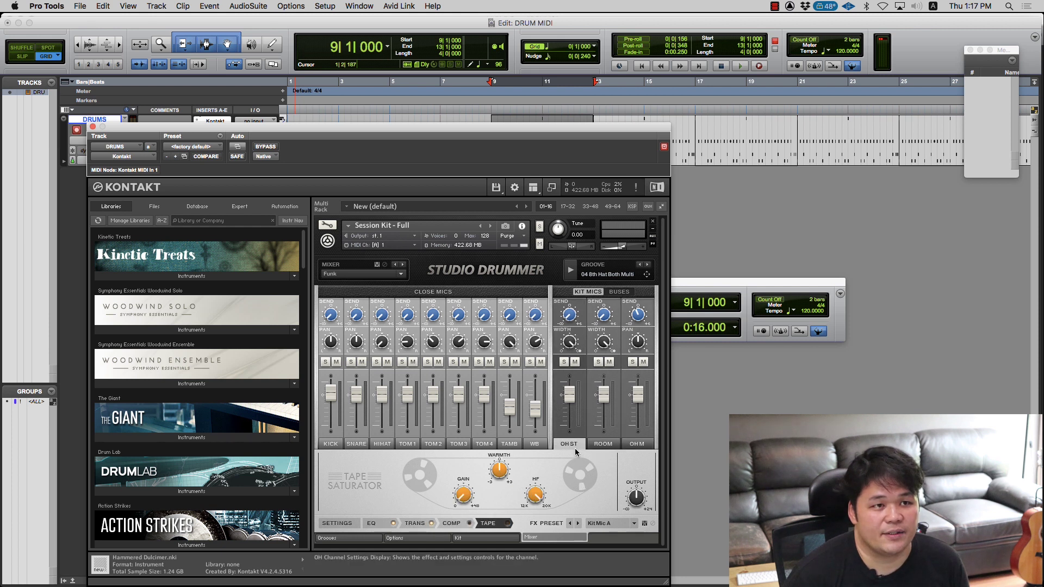
Browse the reverb bus categories in the mixer and choose Rooms with the 0.6s Narrow Room reverb
left_click(619, 293)
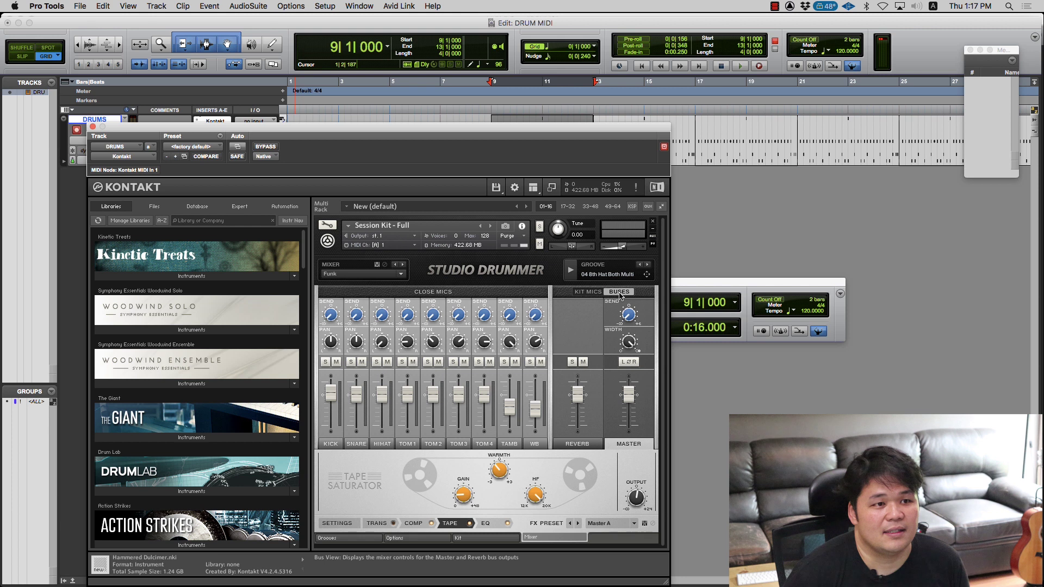
left_click(577, 444)
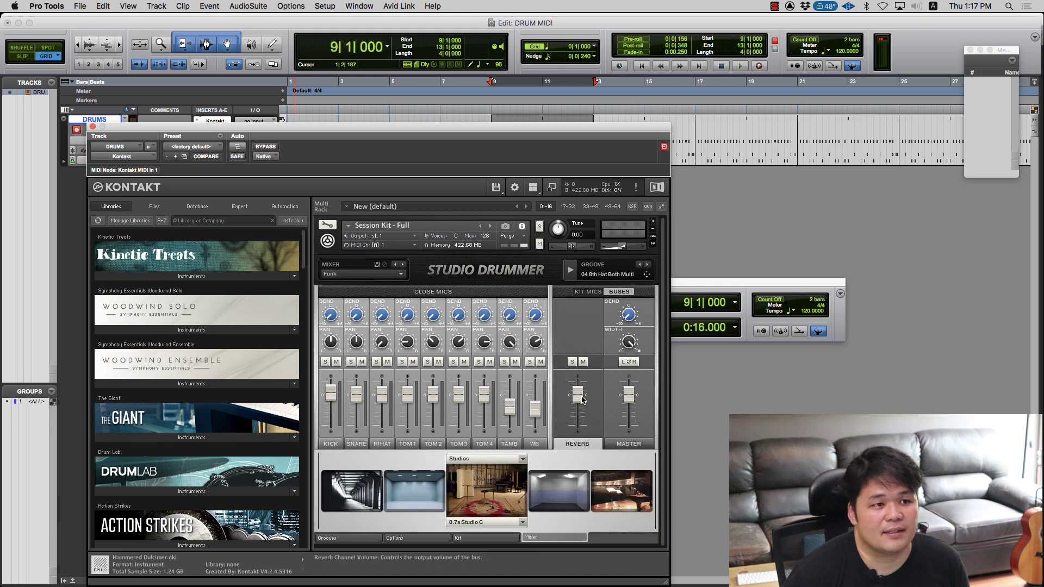
left_click(433, 507)
left_click(359, 507)
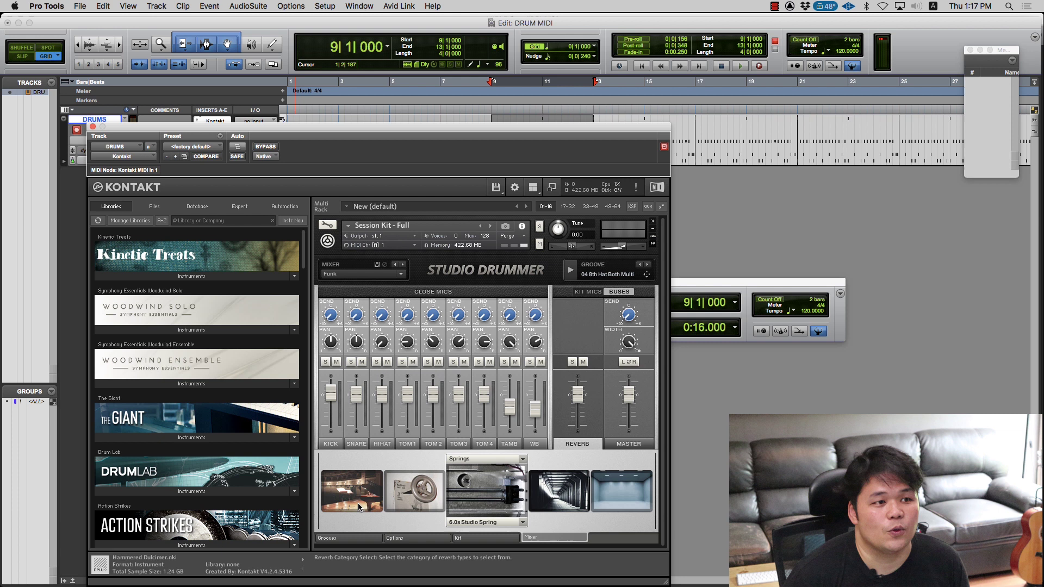
left_click(559, 492)
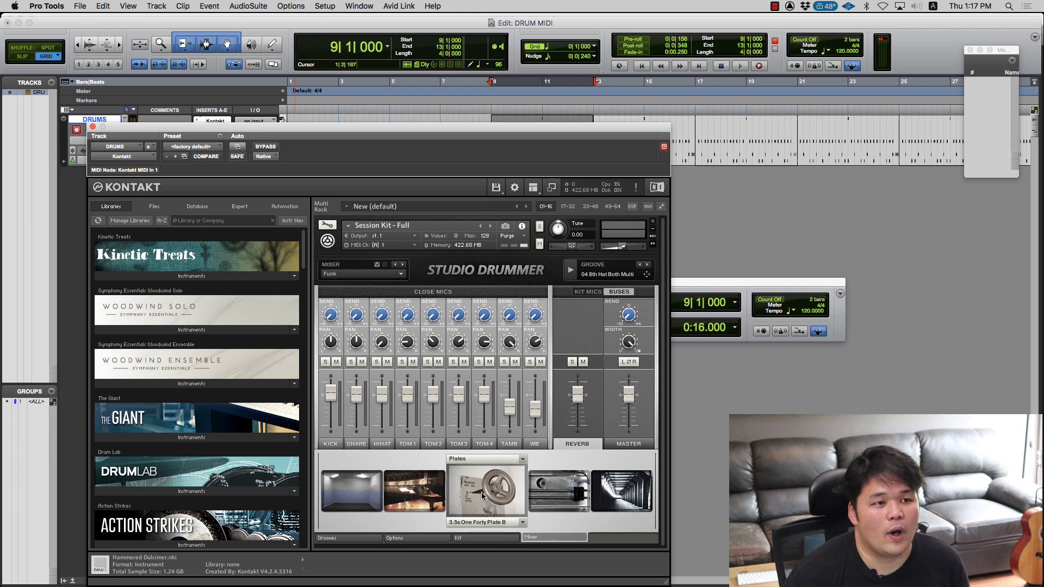
left_click(566, 496)
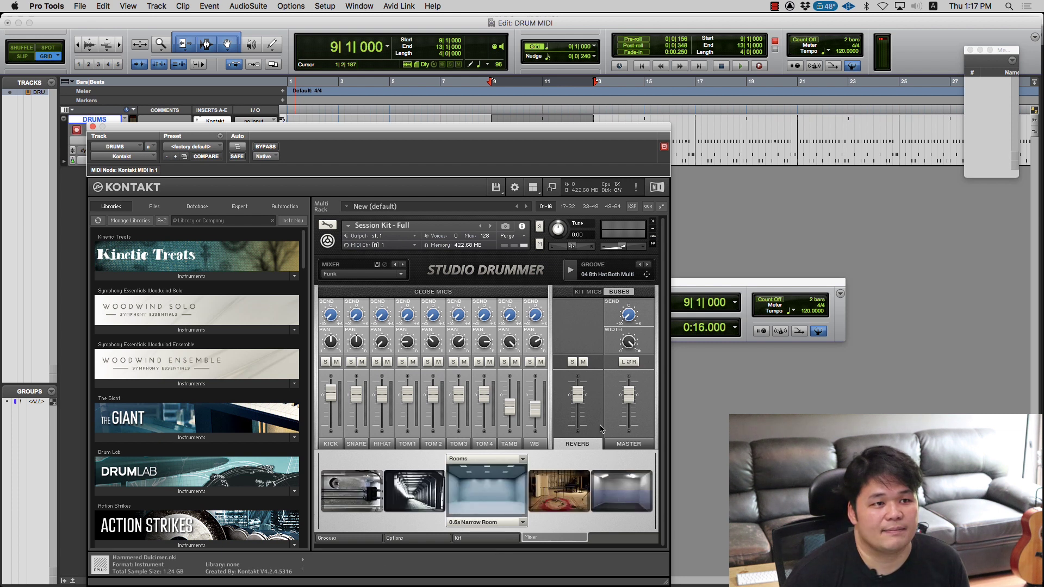
Examine the master bus's EQ, tape, compressor, transient and FX routing settings, ending on its EQ
left_click(632, 443)
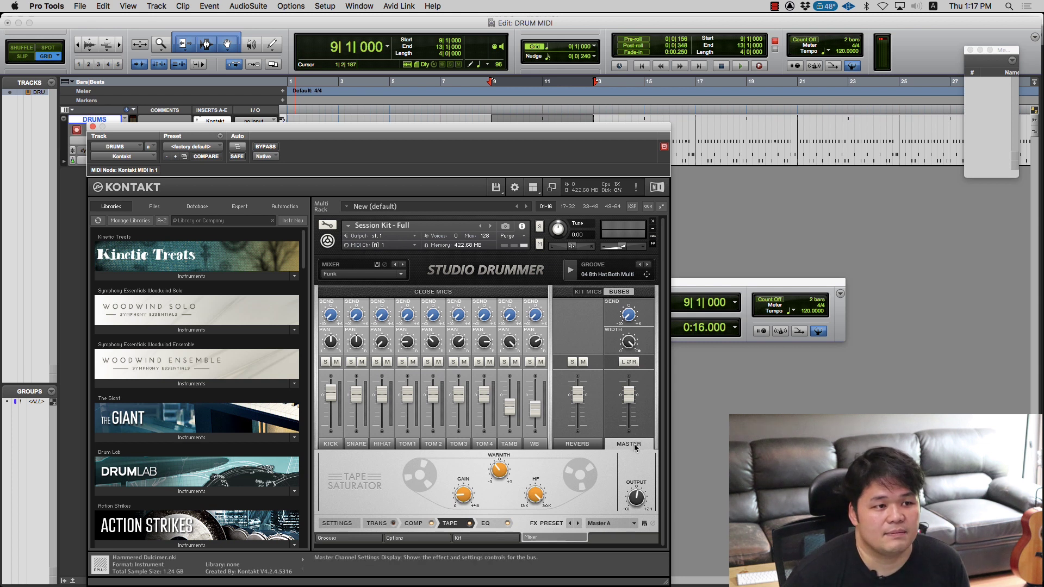
left_click(486, 523)
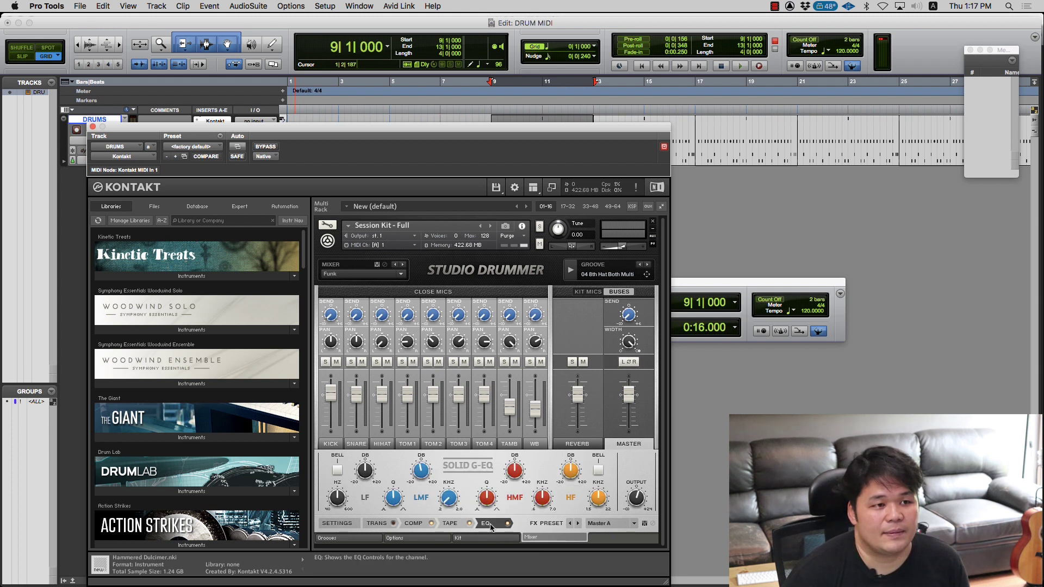
left_click(451, 523)
left_click(413, 523)
left_click(370, 524)
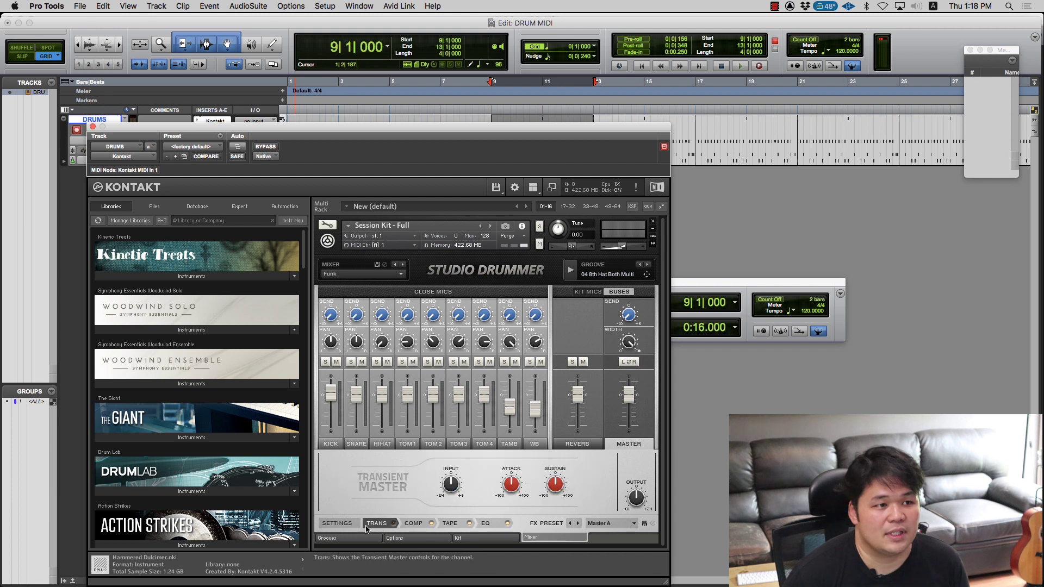
left_click(337, 523)
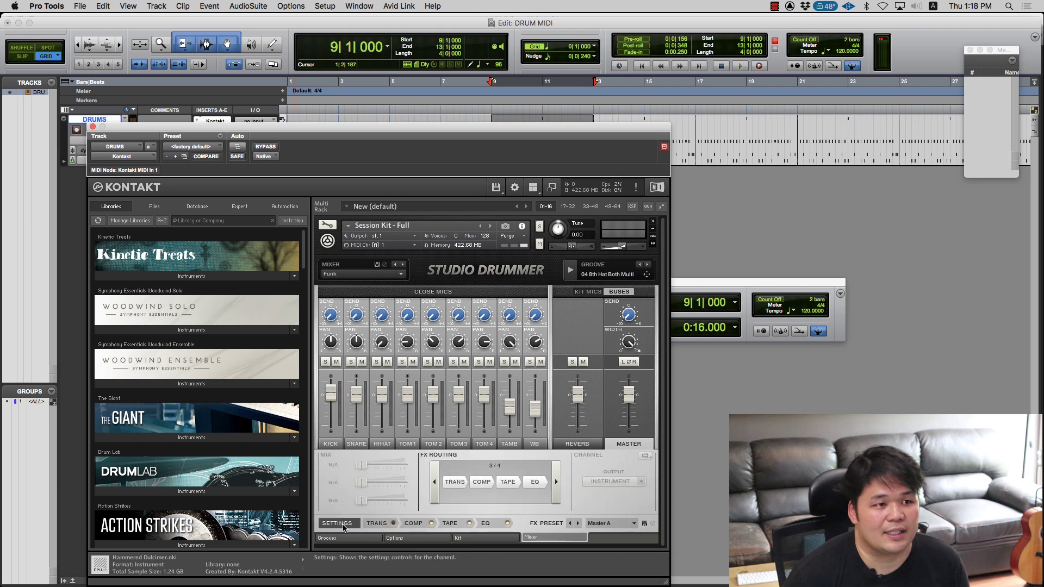
left_click(491, 525)
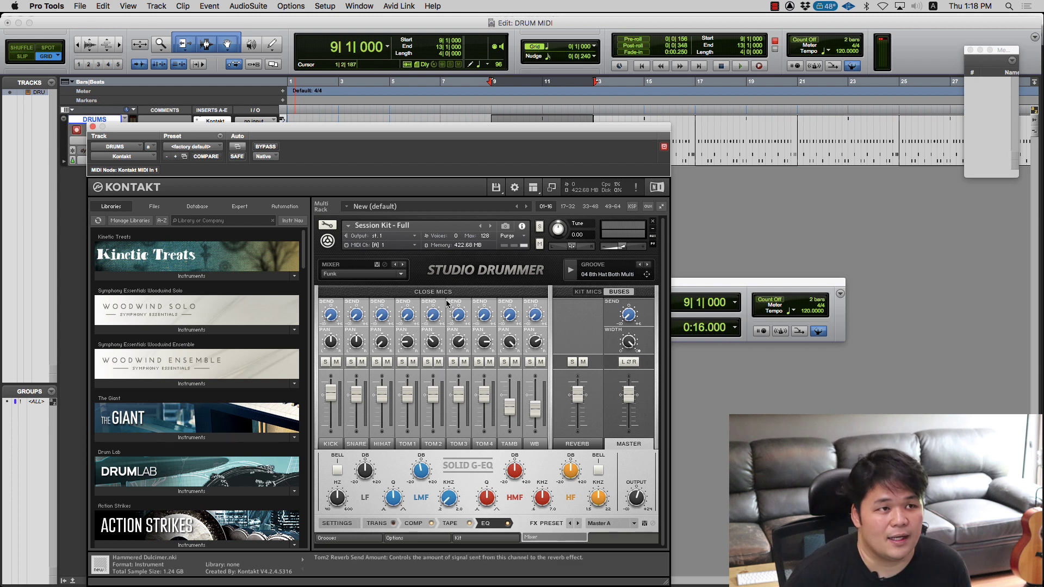
Move the Kontakt window aside to uncover the DRUMS track's name and controls
left_click_drag(439, 128, 439, 123)
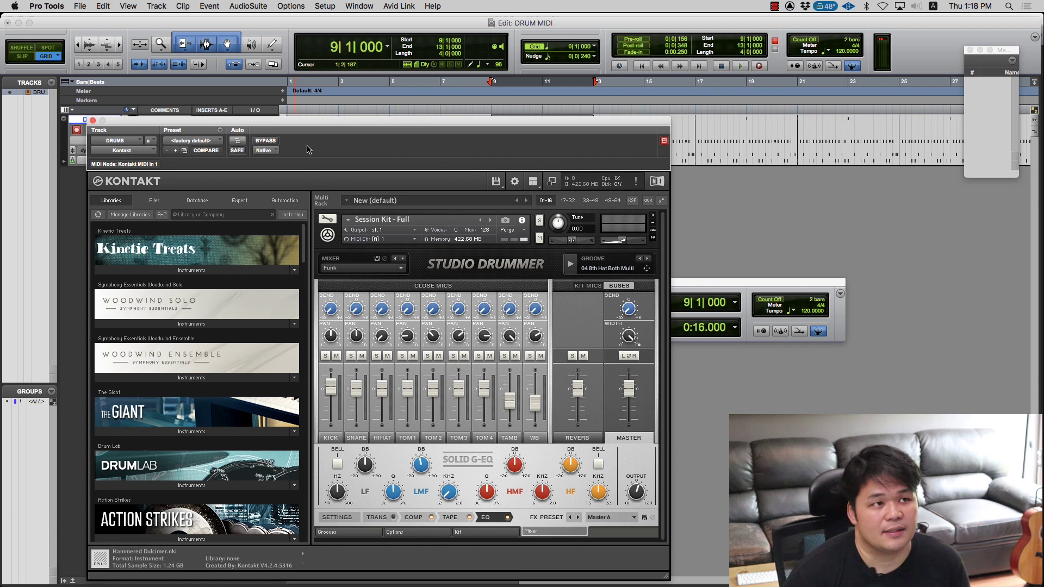
left_click_drag(306, 129, 358, 135)
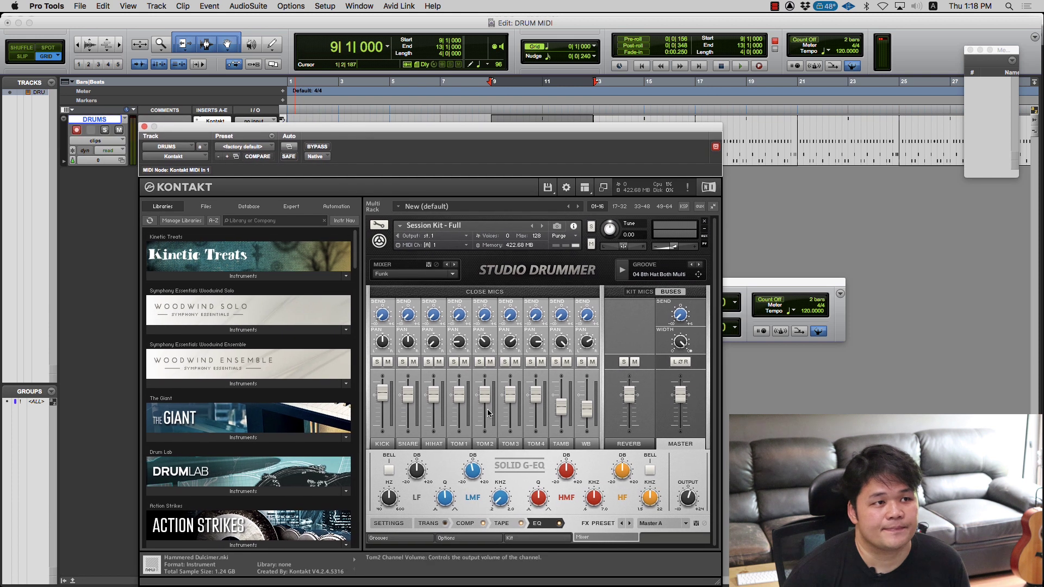